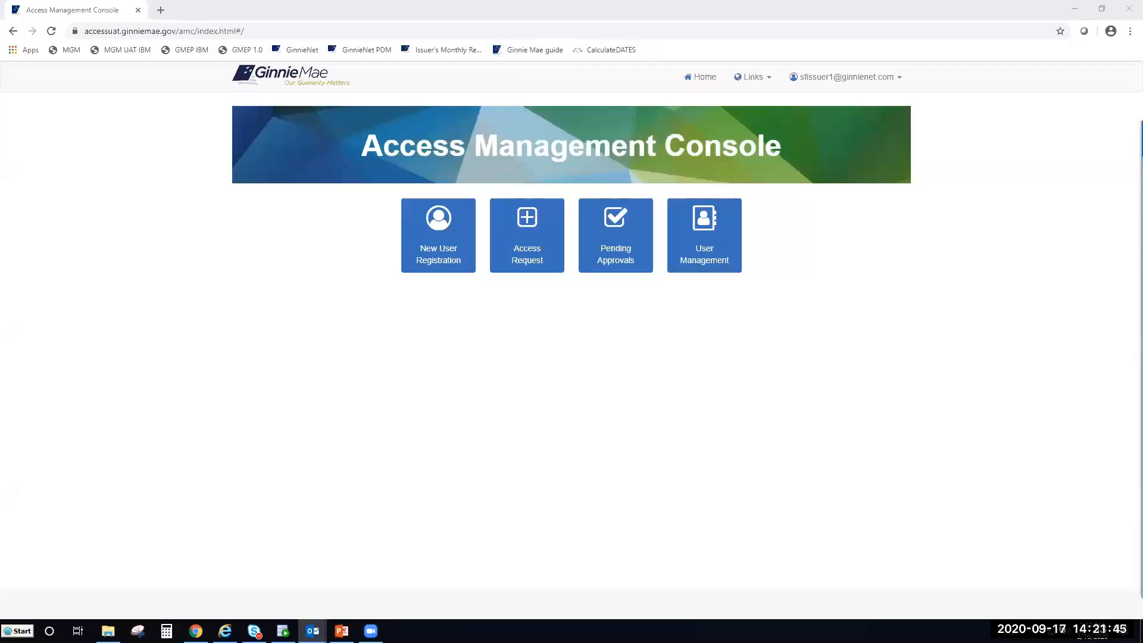
- Switch between the open windows to reach the issuer's Access Management Console home page
{"action": "key", "text": "alt+Tab"}
{"action": "key", "text": "alt+Tab"}
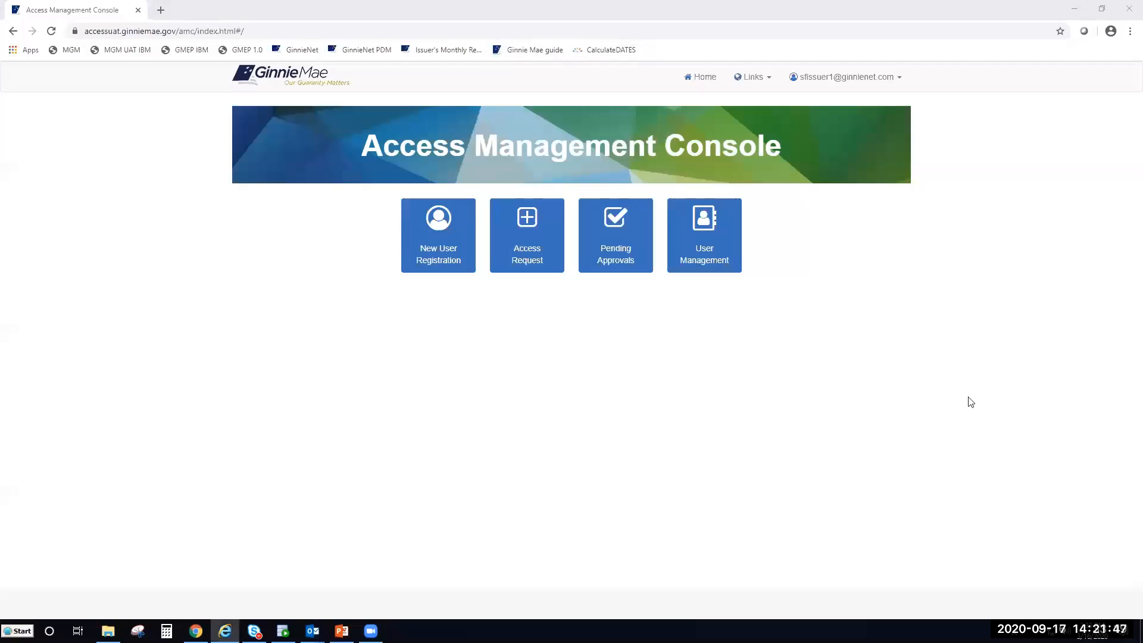
{"action": "key", "text": "alt+Tab"}
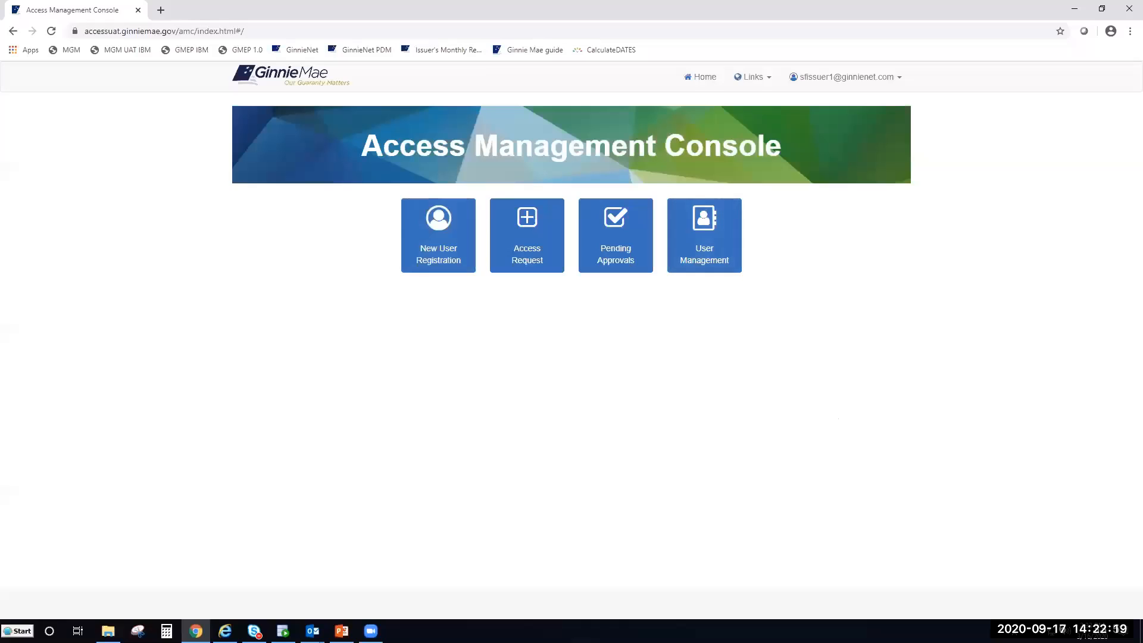
{"action": "key", "text": "alt+Tab"}
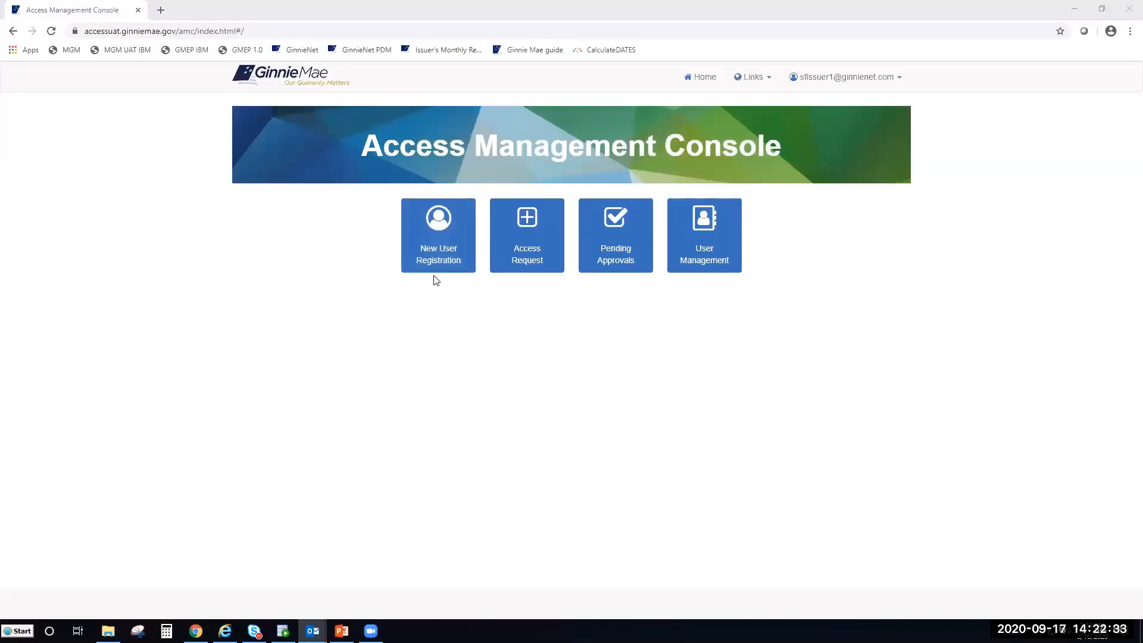
- Launch New User Registration, maximize the Business Process Workspace, and show its Applications list
{"action": "left_click", "coordinate": [438, 252]}
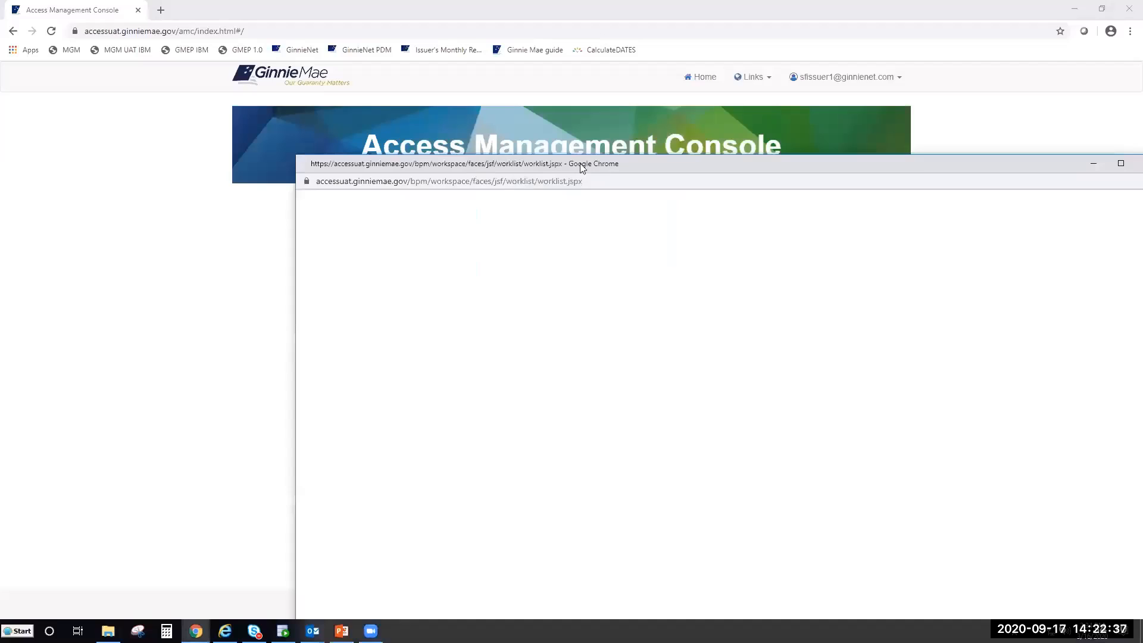
{"action": "left_click_drag", "start_coordinate": [581, 167], "coordinate": [465, 46]}
{"action": "double_click", "coordinate": [465, 46]}
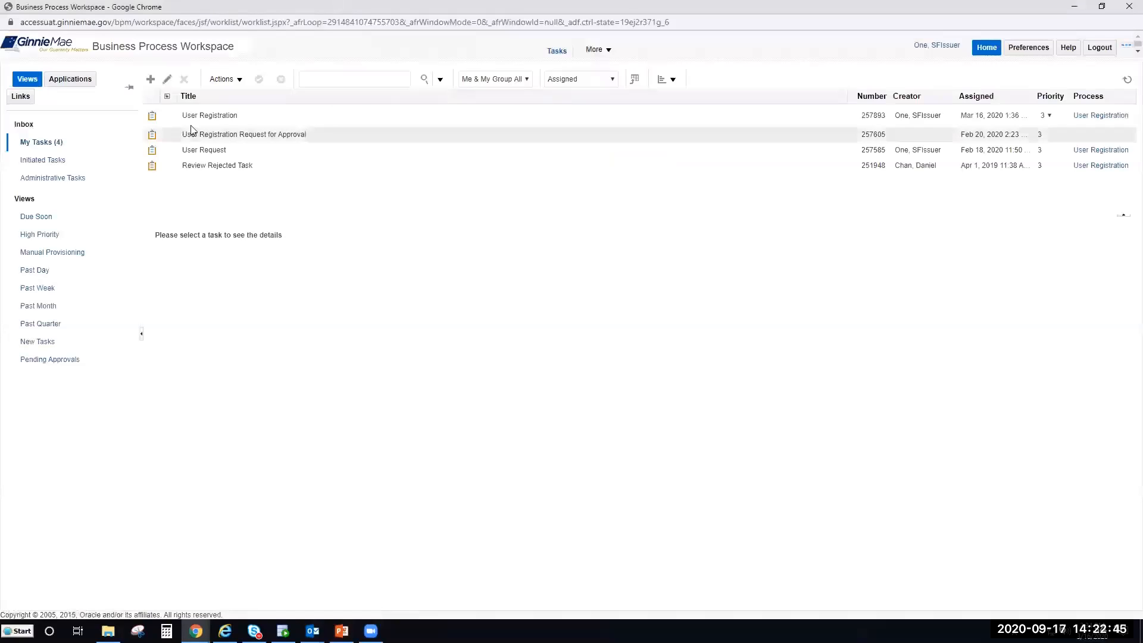
{"action": "left_click", "coordinate": [73, 83]}
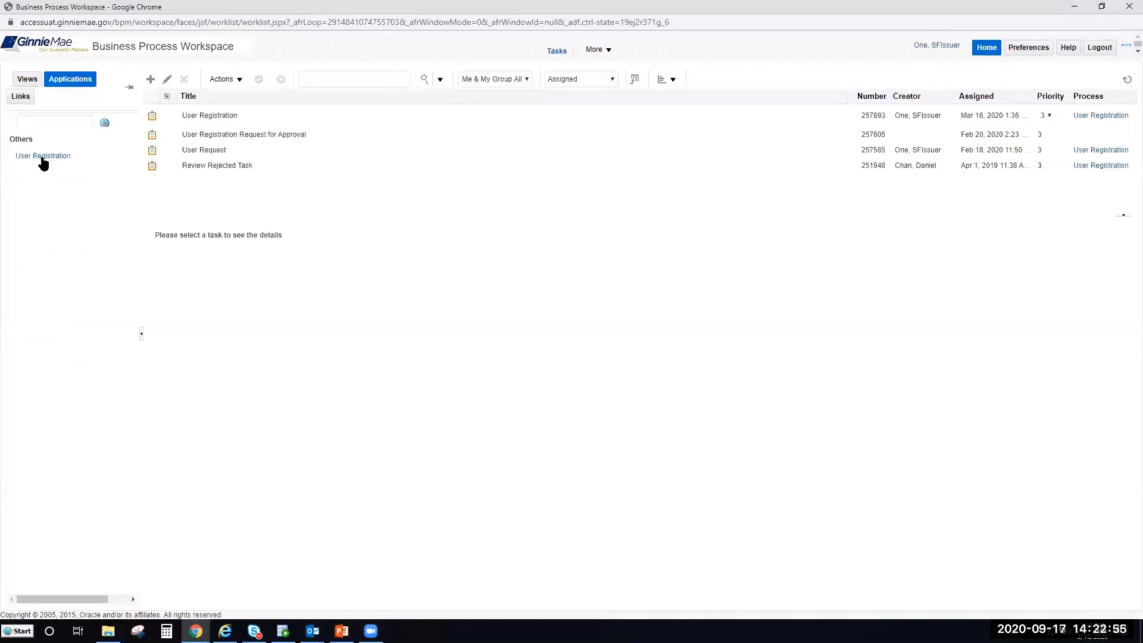
- Open User Registration and center the blank User Request form on screen
{"action": "left_click", "coordinate": [41, 158]}
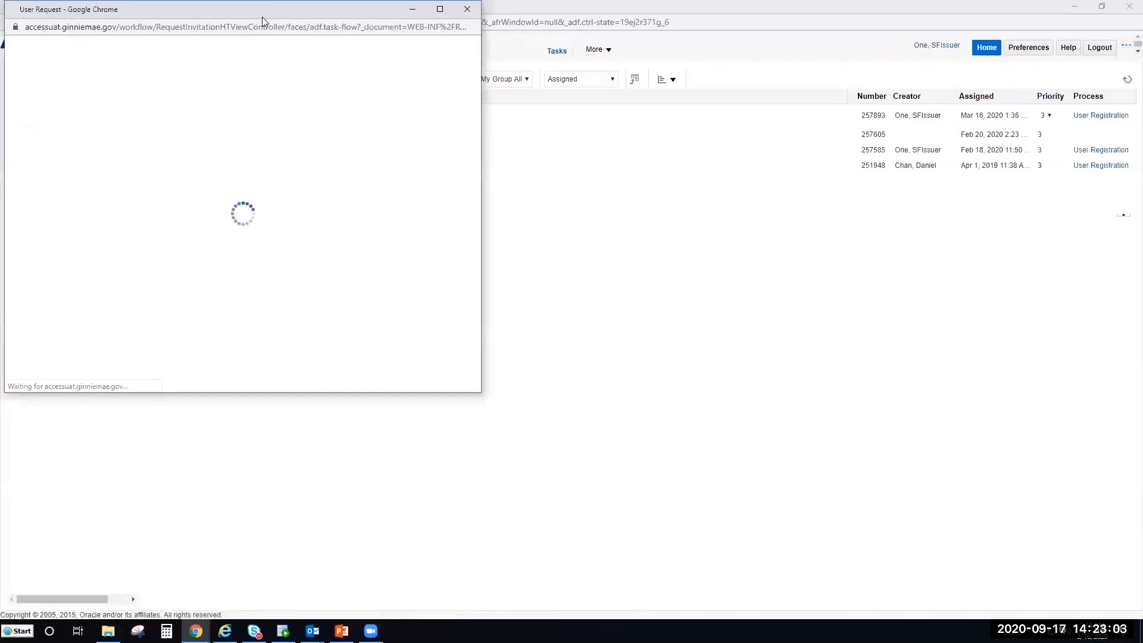
{"action": "left_click_drag", "start_coordinate": [275, 12], "coordinate": [568, 75]}
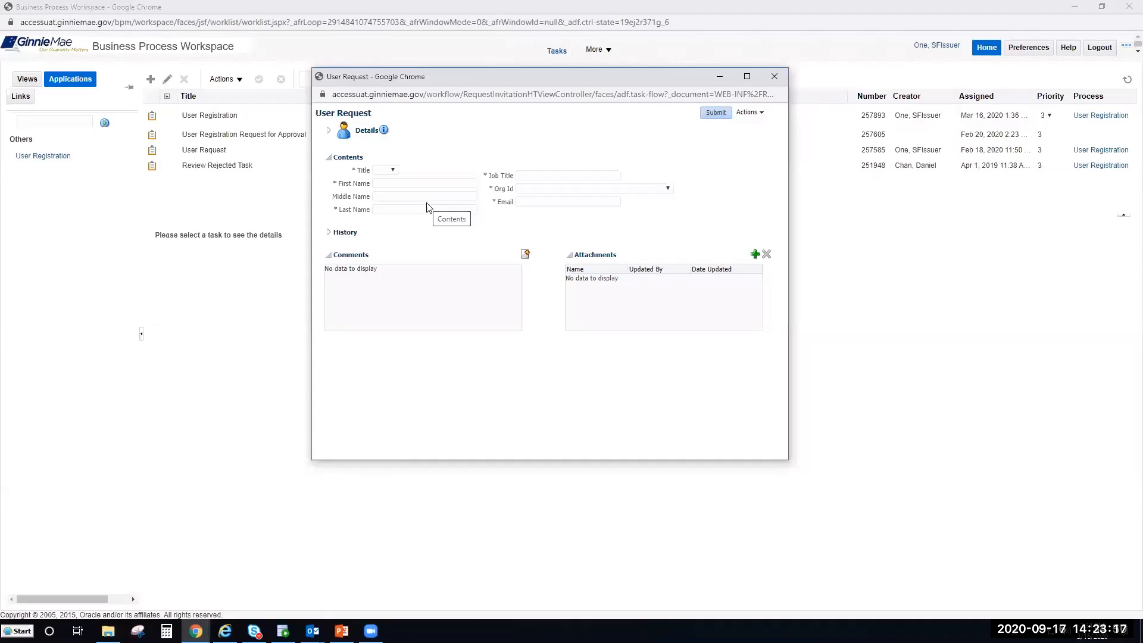
- Choose title Mr and enter the new user's first and last names
{"action": "left_click", "coordinate": [393, 171]}
{"action": "left_click", "coordinate": [425, 168]}
{"action": "left_click", "coordinate": [393, 170]}
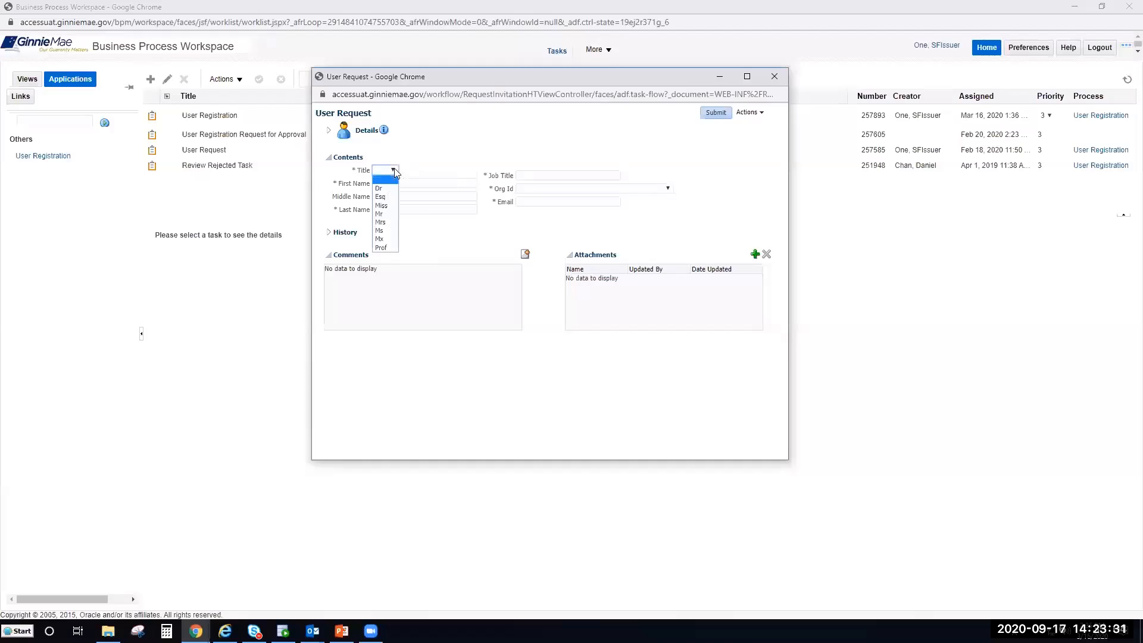
{"action": "left_click", "coordinate": [383, 215]}
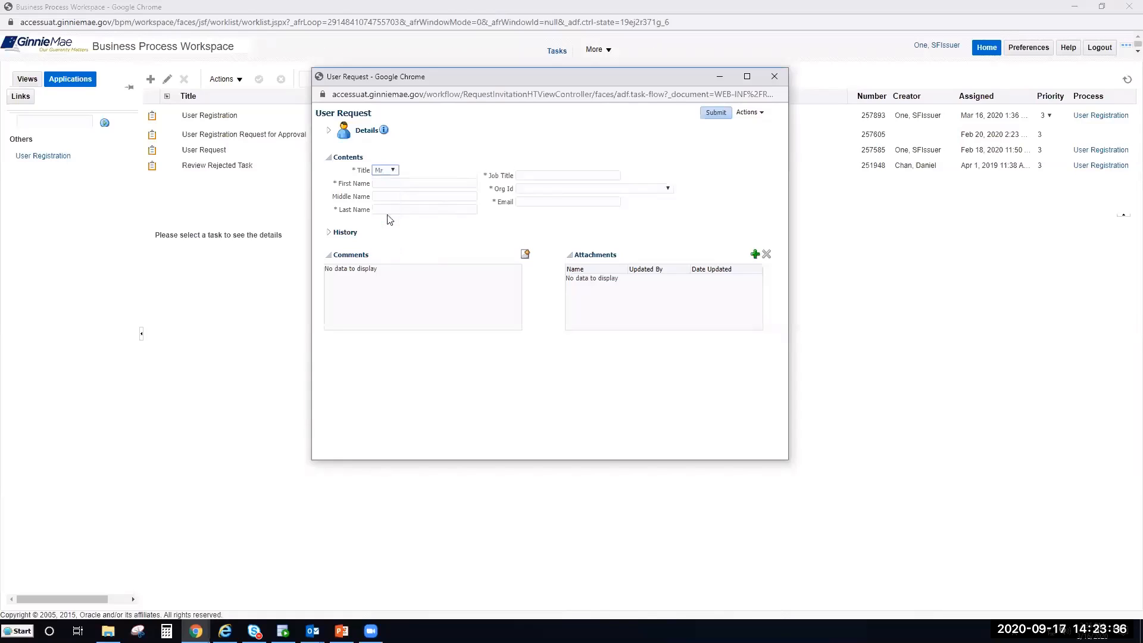
{"action": "left_click", "coordinate": [414, 185]}
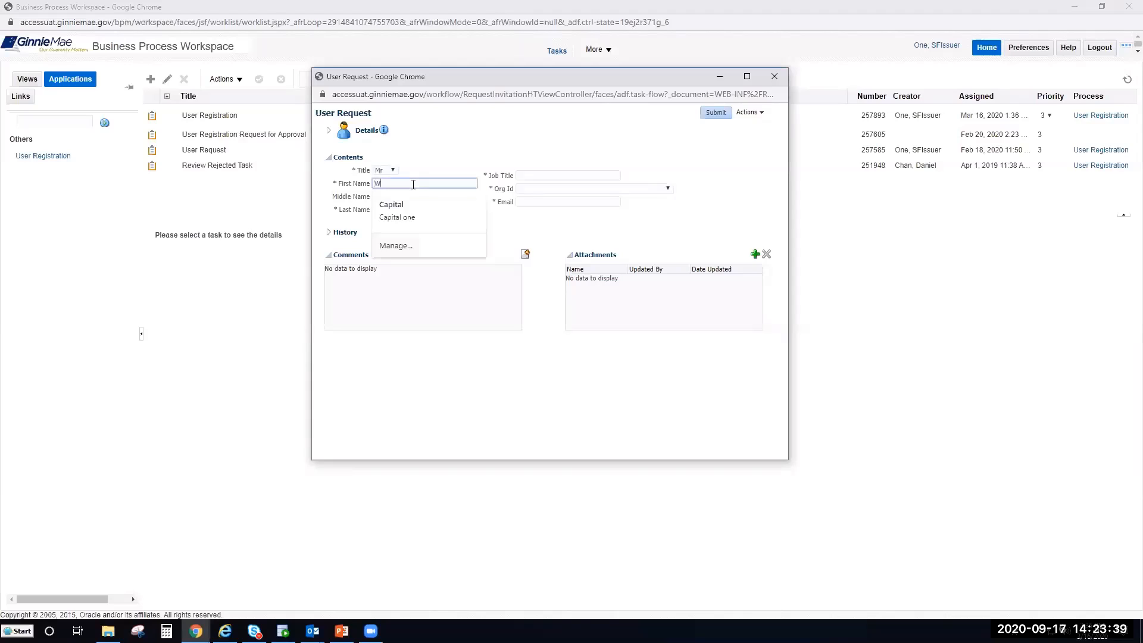
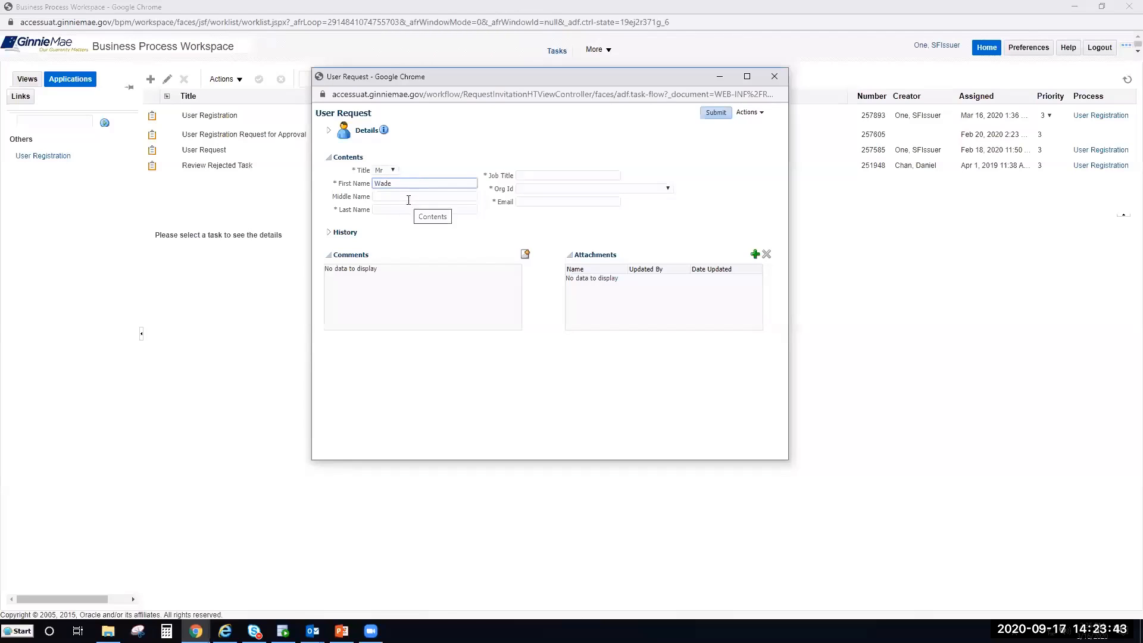
{"action": "left_click", "coordinate": [406, 209]}
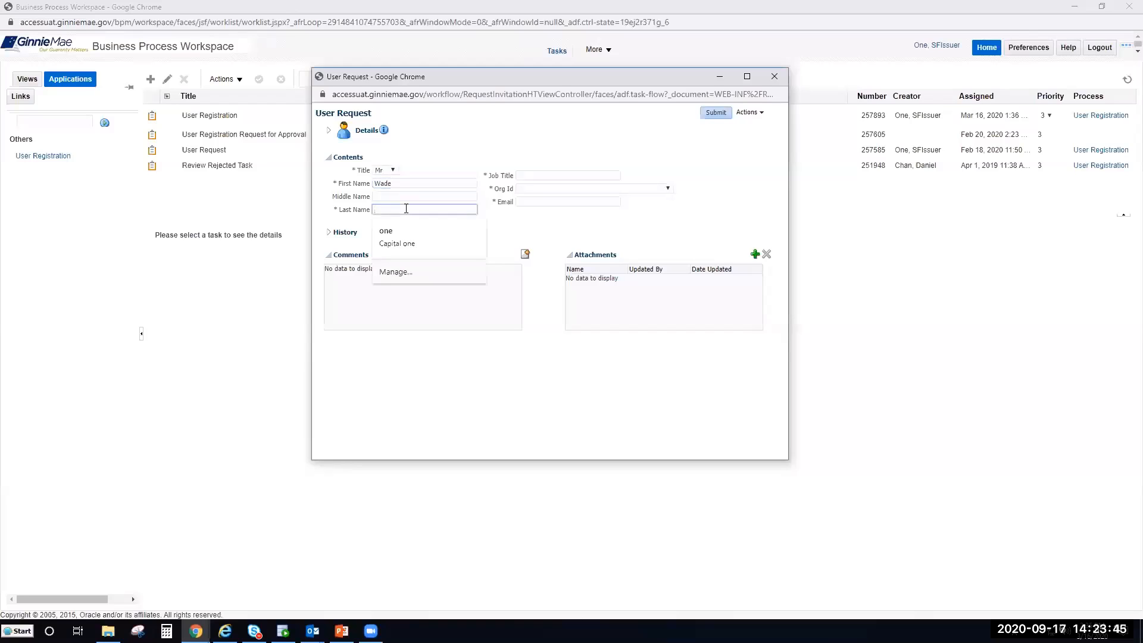
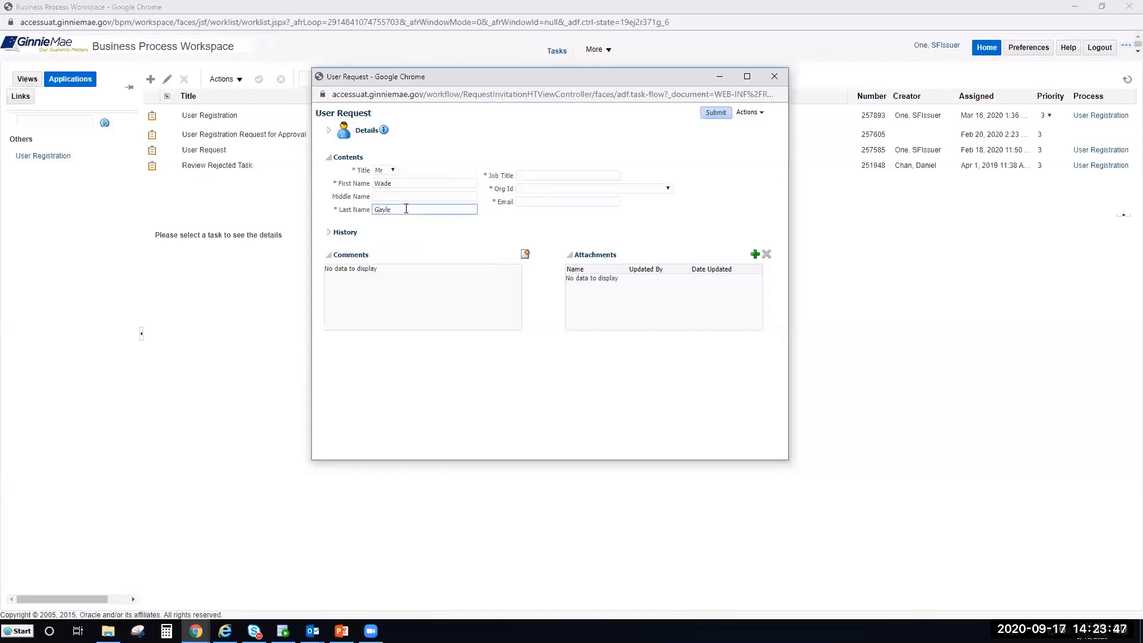
{"action": "left_click", "coordinate": [534, 228]}
- Set Job Title to President and Org Id to TESTING SPECIAL CHARACTERS & CO. - IS_6011
{"action": "left_click", "coordinate": [548, 177]}
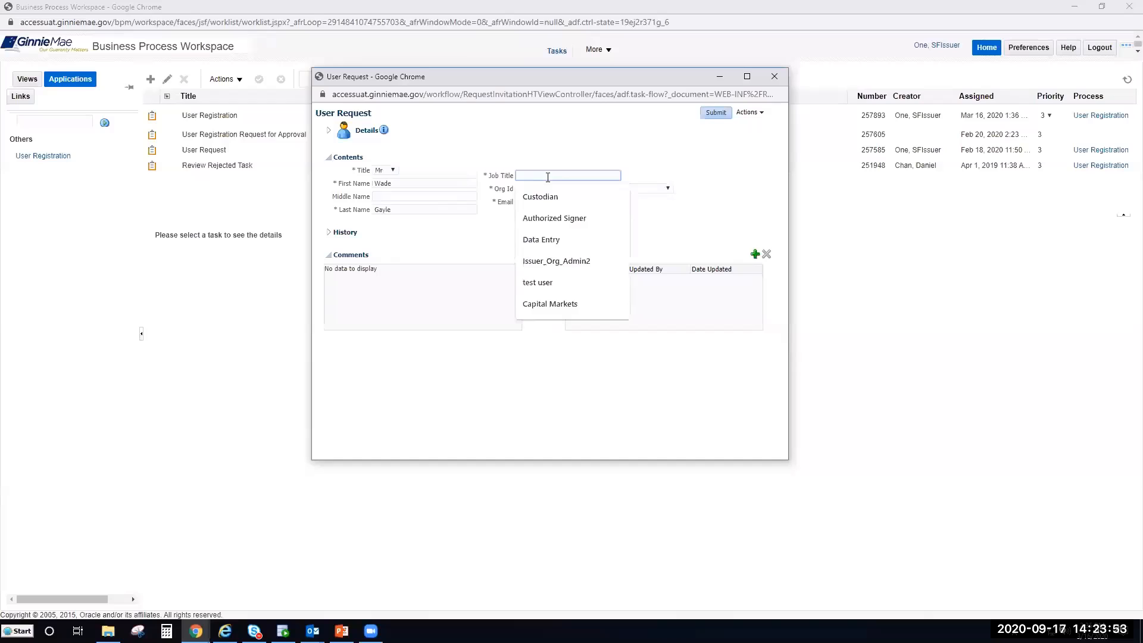
{"action": "type", "text": "President"}
{"action": "left_click", "coordinate": [727, 172]}
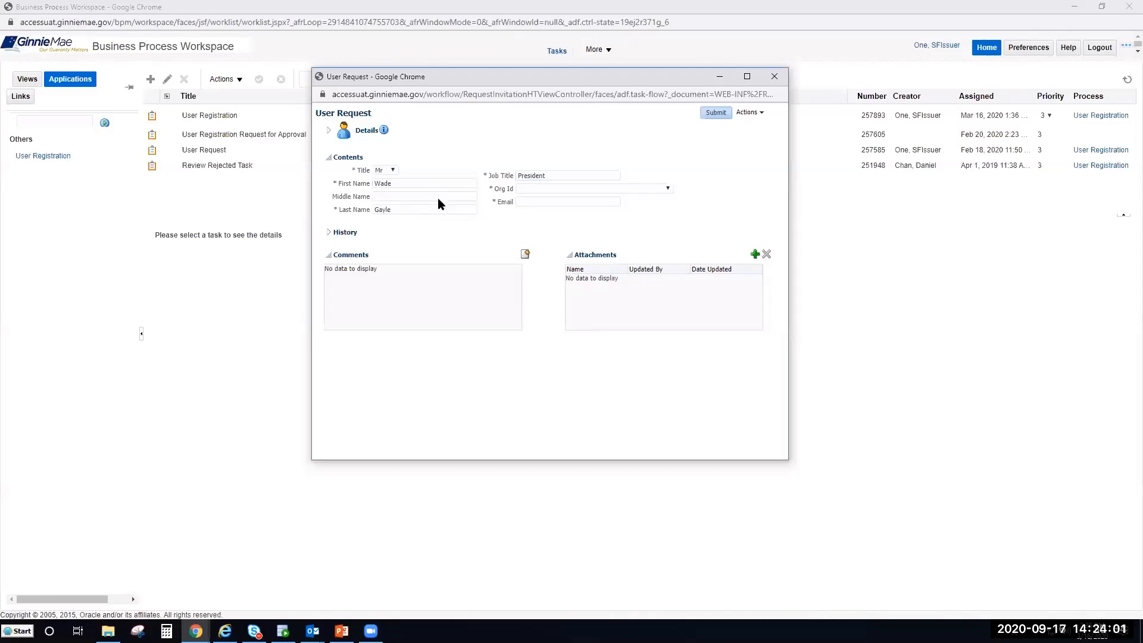
{"action": "left_click", "coordinate": [571, 188]}
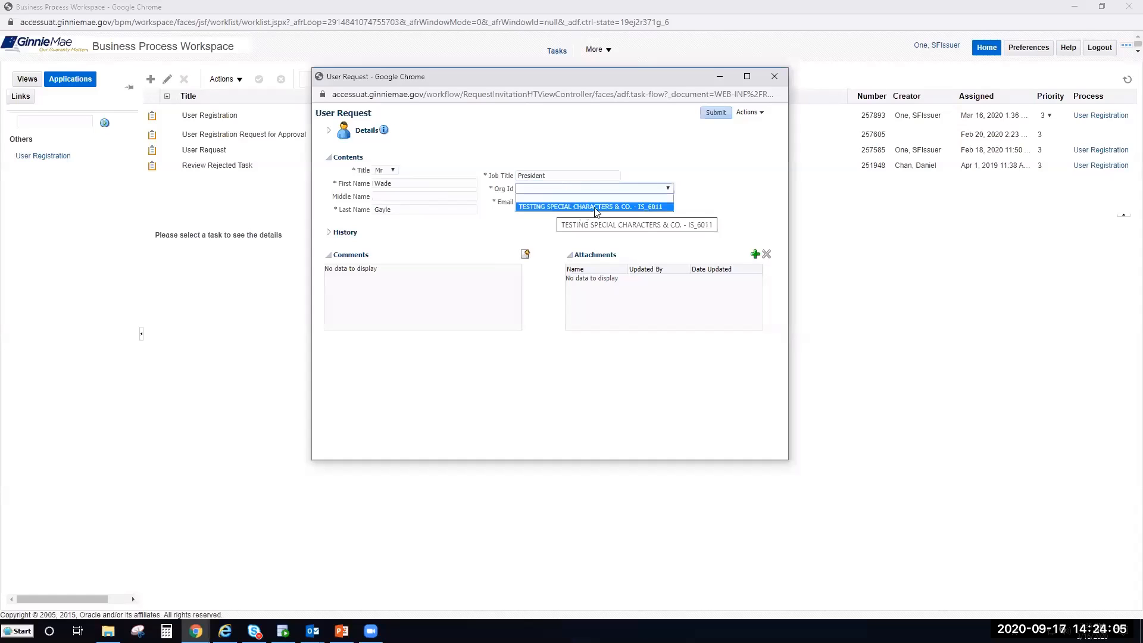
{"action": "left_click", "coordinate": [535, 205]}
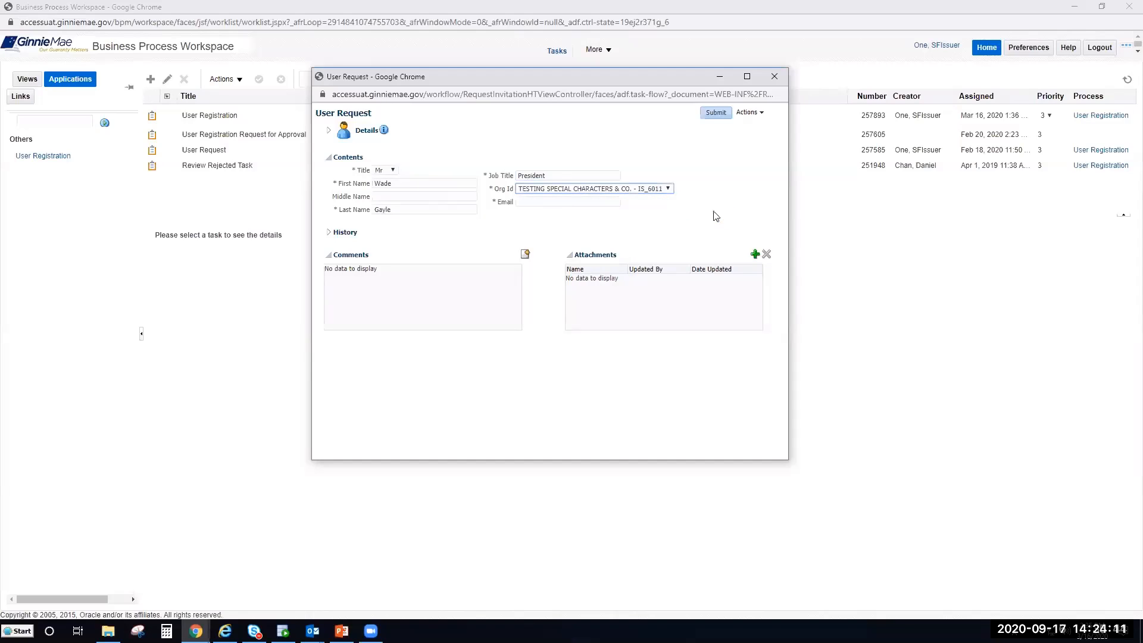
- Enter the new user's e-mail address, then replace it with the corrected address
{"action": "left_click", "coordinate": [593, 201]}
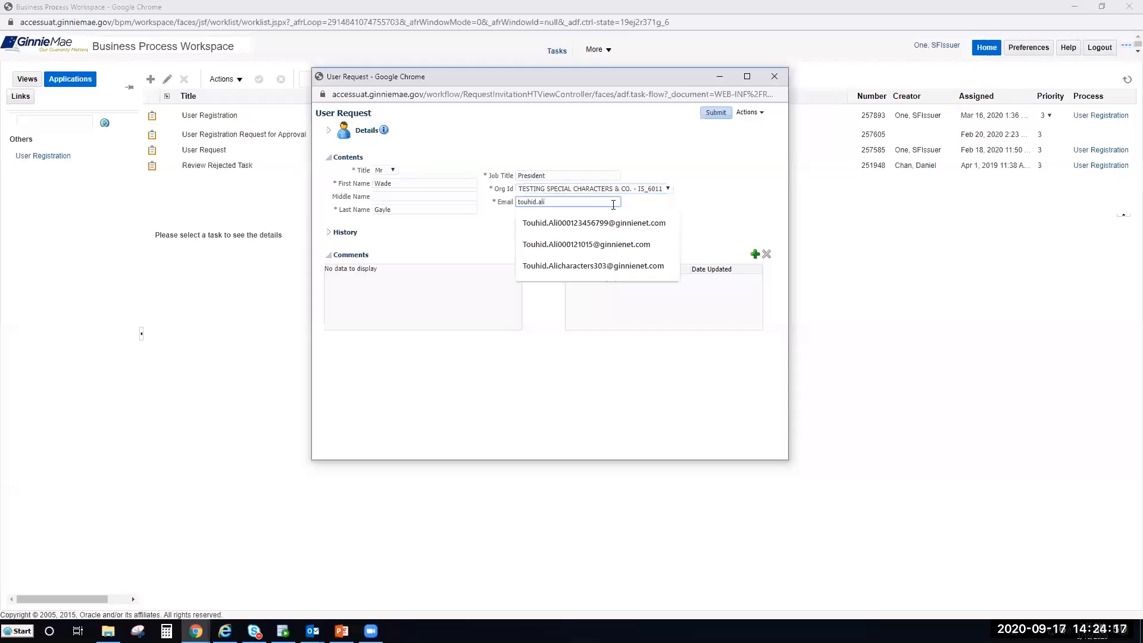
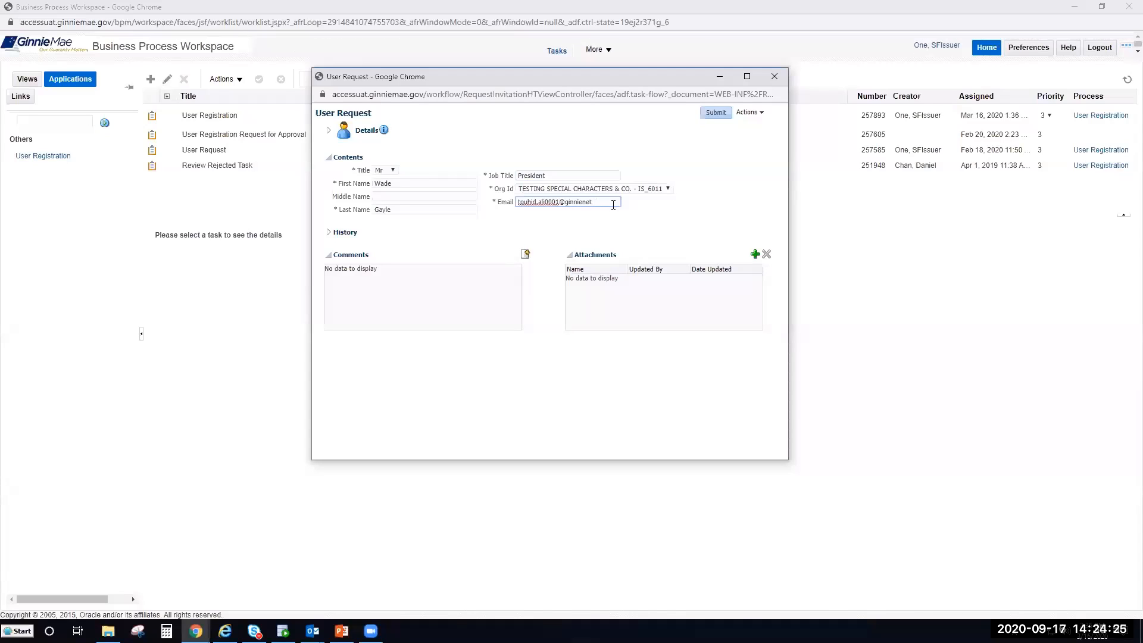
{"action": "left_click", "coordinate": [599, 225]}
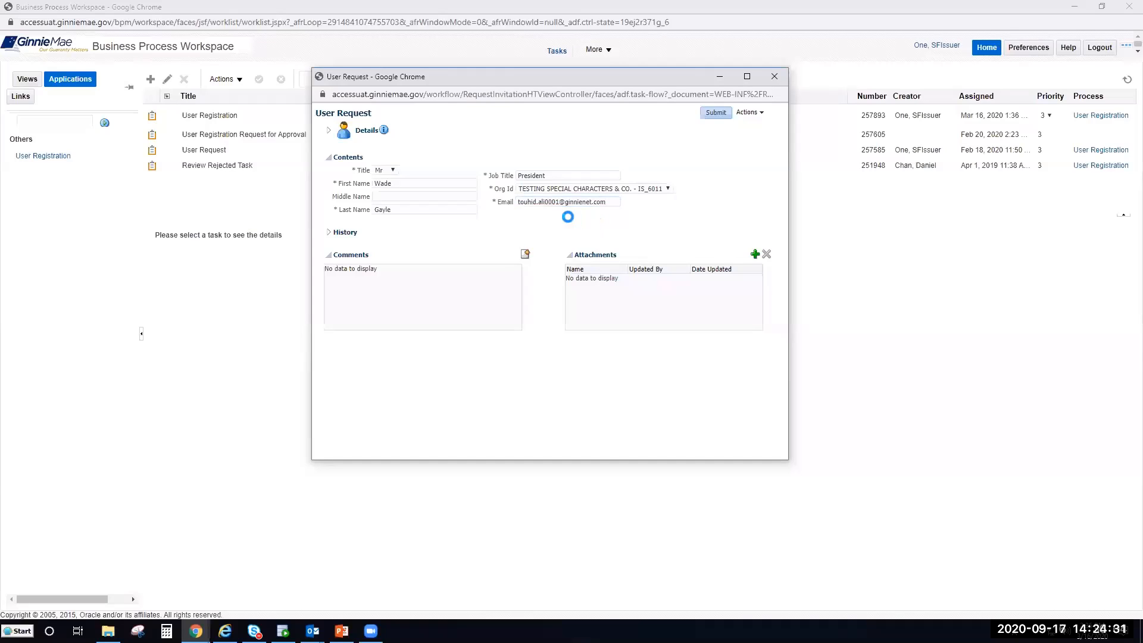
{"action": "left_click_drag", "start_coordinate": [619, 202], "coordinate": [494, 205]}
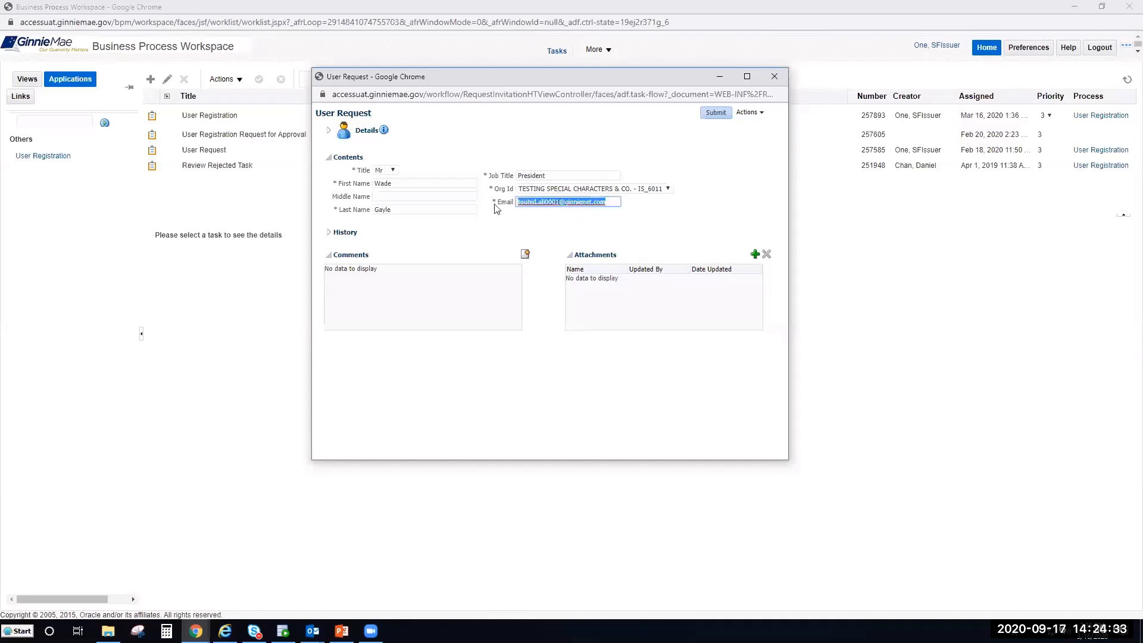
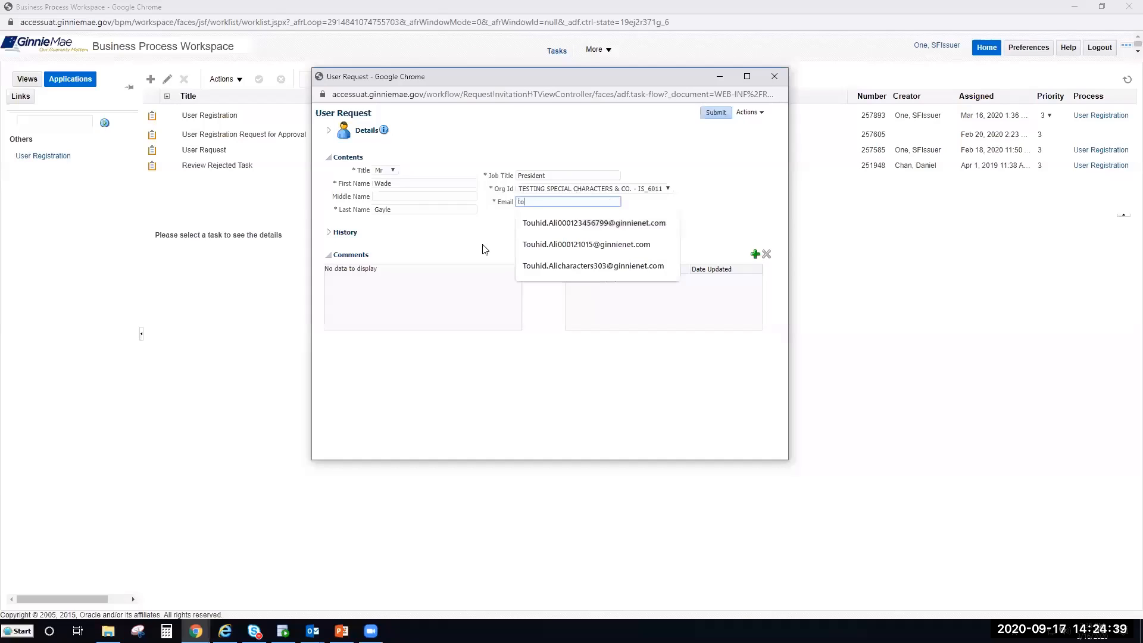
{"action": "left_click", "coordinate": [465, 243]}
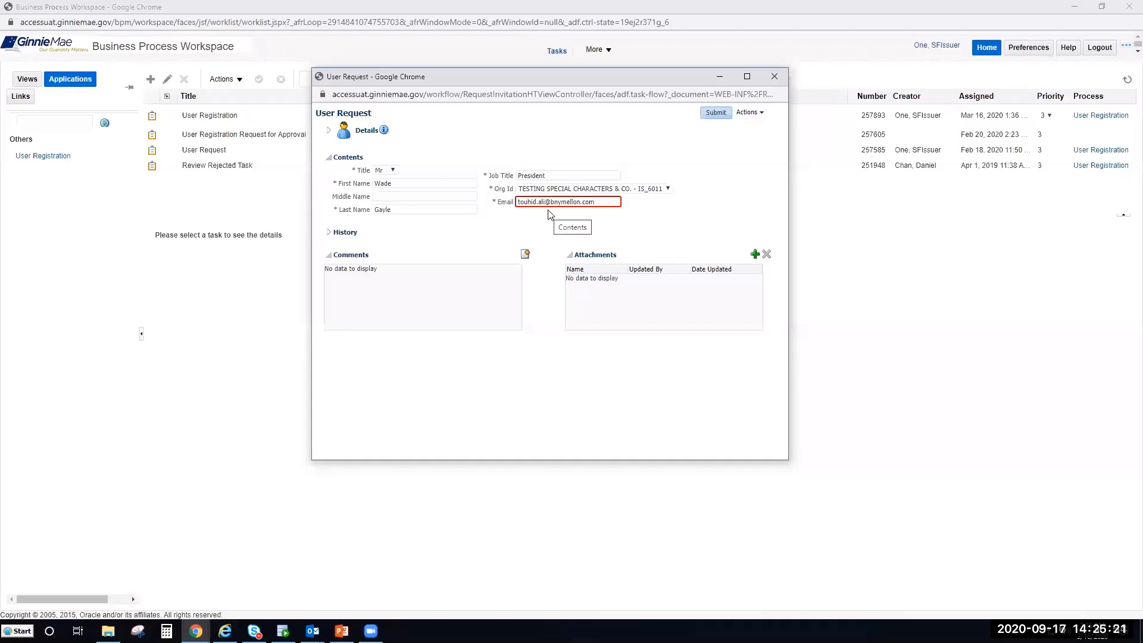
- Submit the user request and close the worklist window
{"action": "mouse_move", "coordinate": [68, 511]}
{"action": "left_click", "coordinate": [712, 116]}
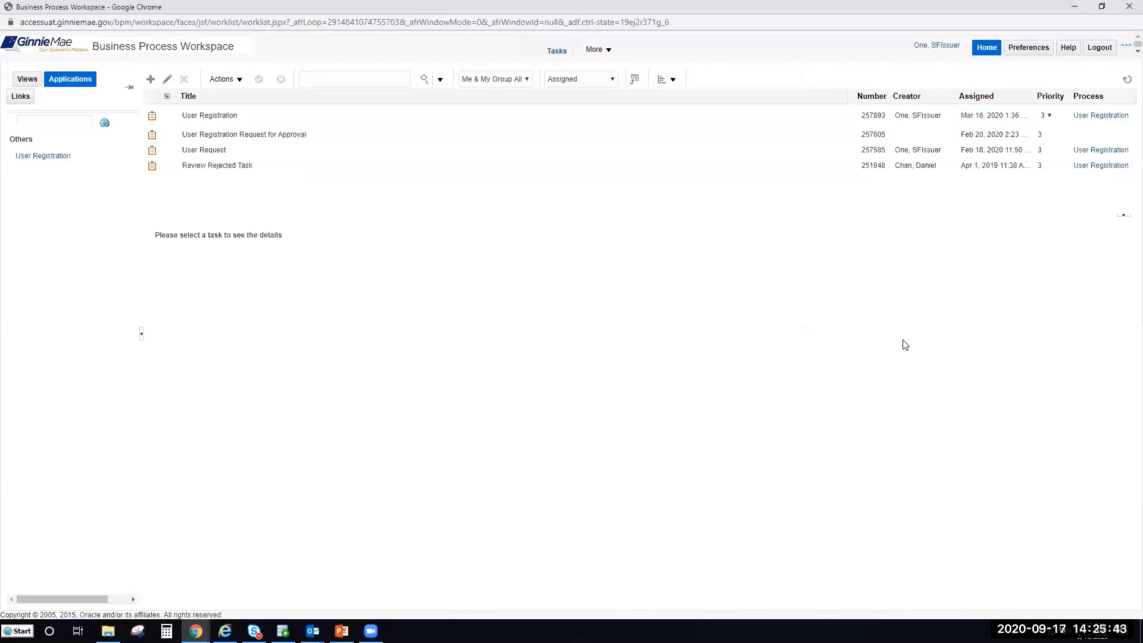
{"action": "left_click_drag", "start_coordinate": [843, 7], "coordinate": [776, 120]}
{"action": "left_click", "coordinate": [1030, 119]}
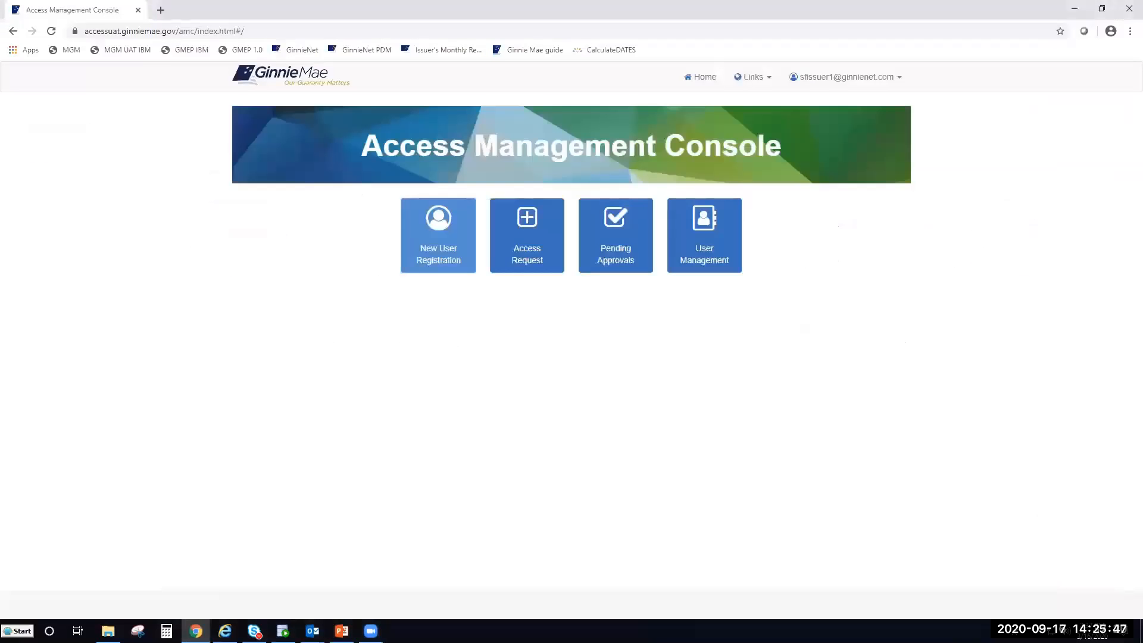
- Bring the second issuer's Internet Explorer console window to the front
{"action": "key", "text": "alt+Tab"}
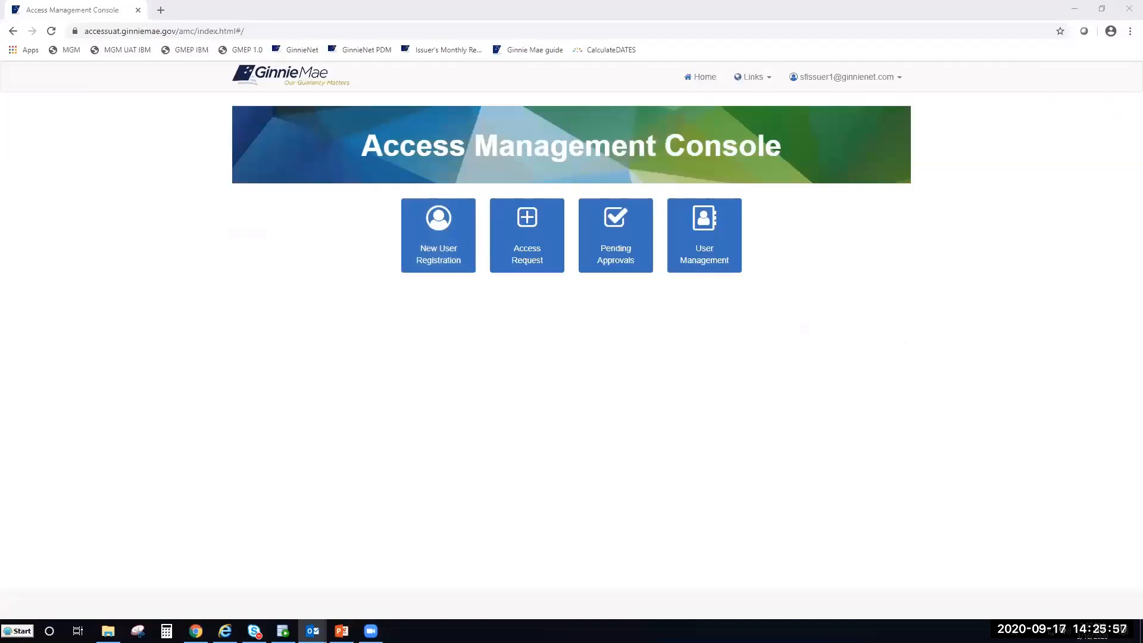
{"action": "key", "text": "alt+Tab"}
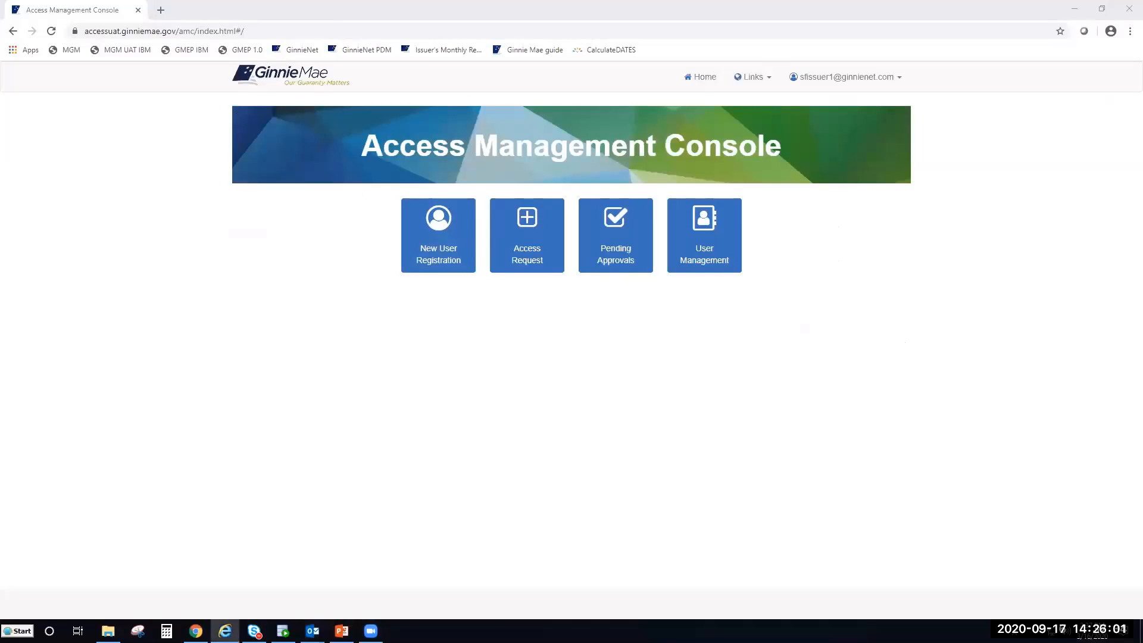
{"action": "left_click", "coordinate": [891, 309]}
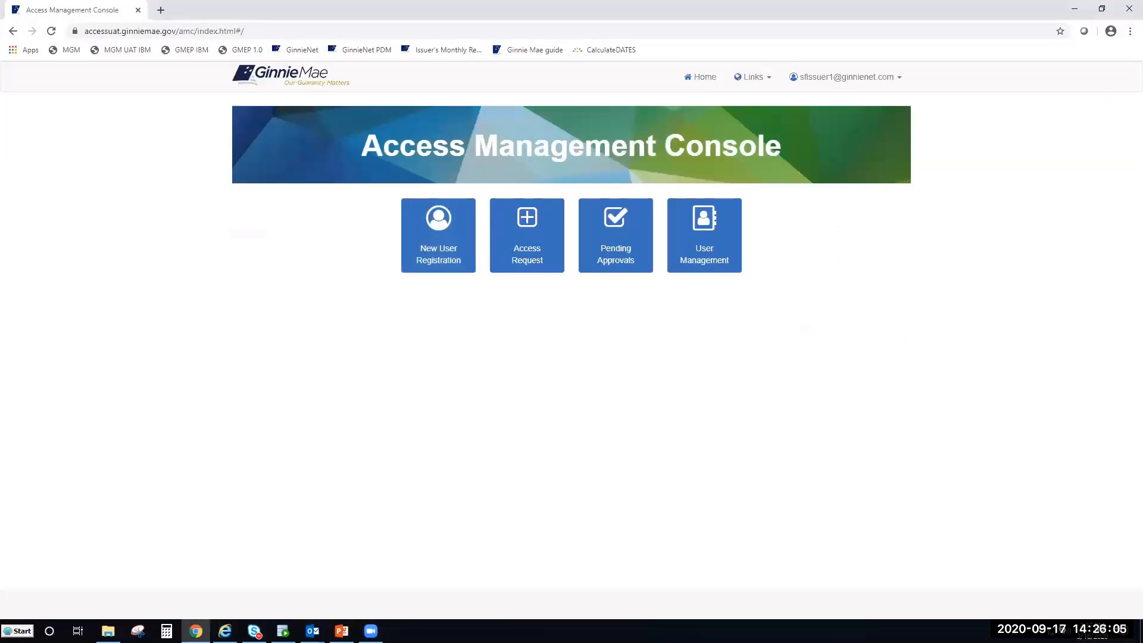
{"action": "key", "text": "alt+Tab"}
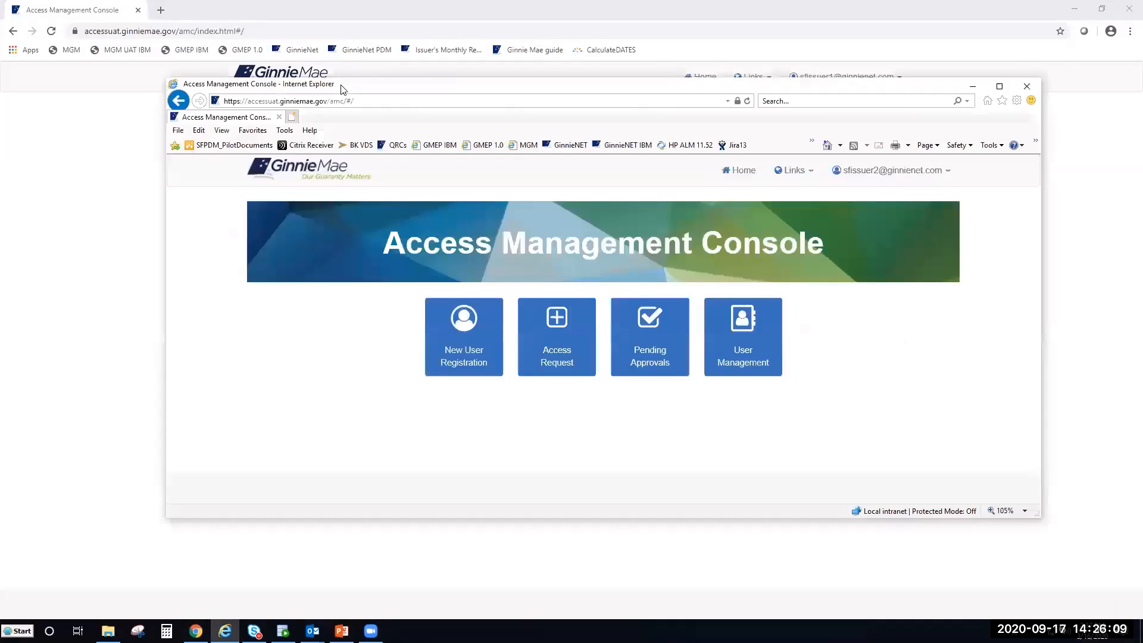
- Maximize the second issuer's Internet Explorer console window
{"action": "double_click", "coordinate": [339, 86]}
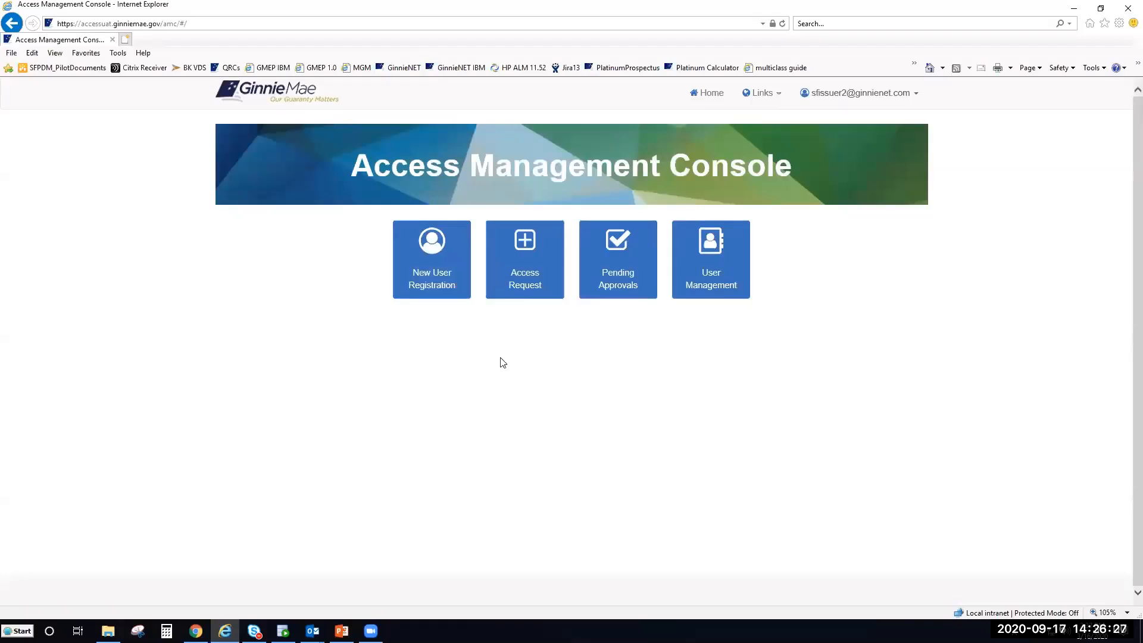
- From Pending Approvals, open the new user's User Registration Request for Approval
{"action": "left_click", "coordinate": [627, 296]}
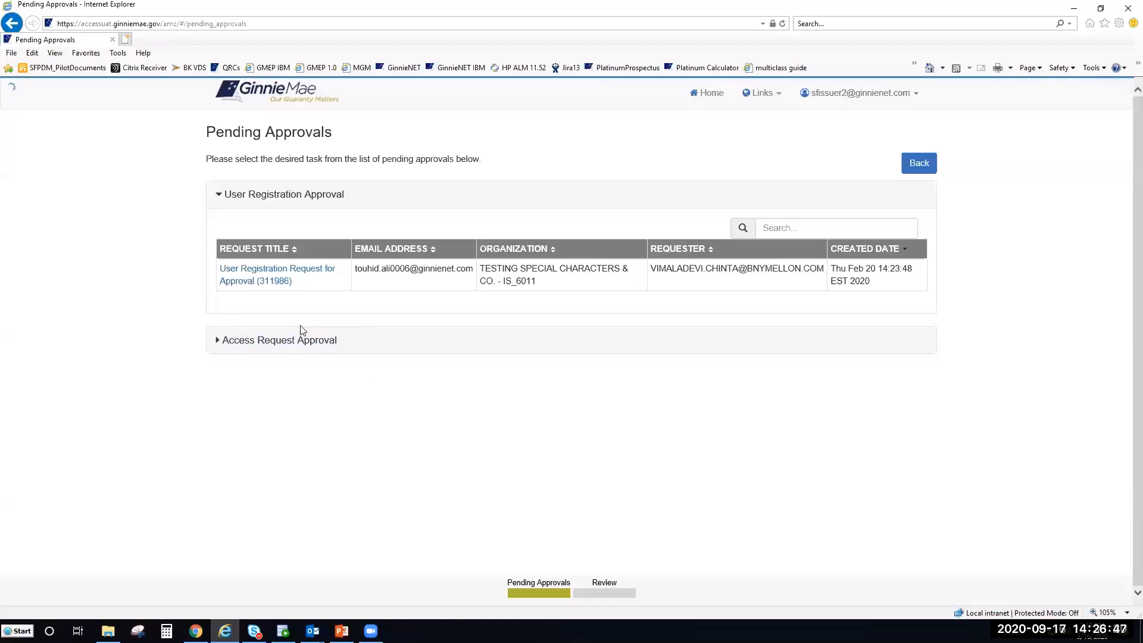
{"action": "left_click", "coordinate": [256, 279]}
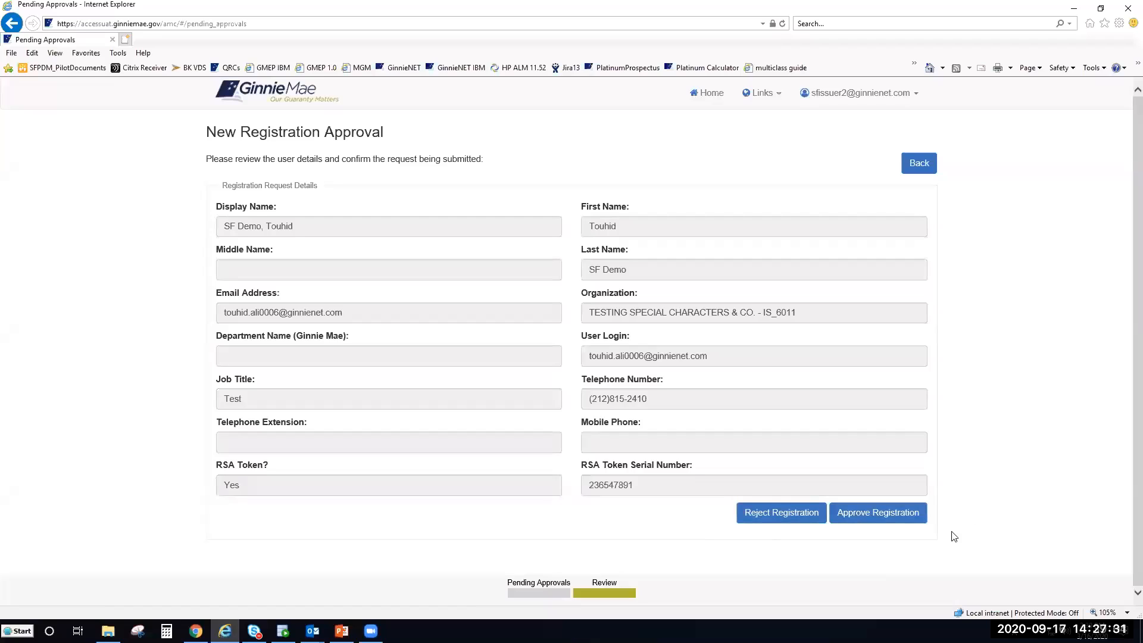
- Approve and confirm the new user's registration, then go back to the console home
{"action": "left_click", "coordinate": [881, 516]}
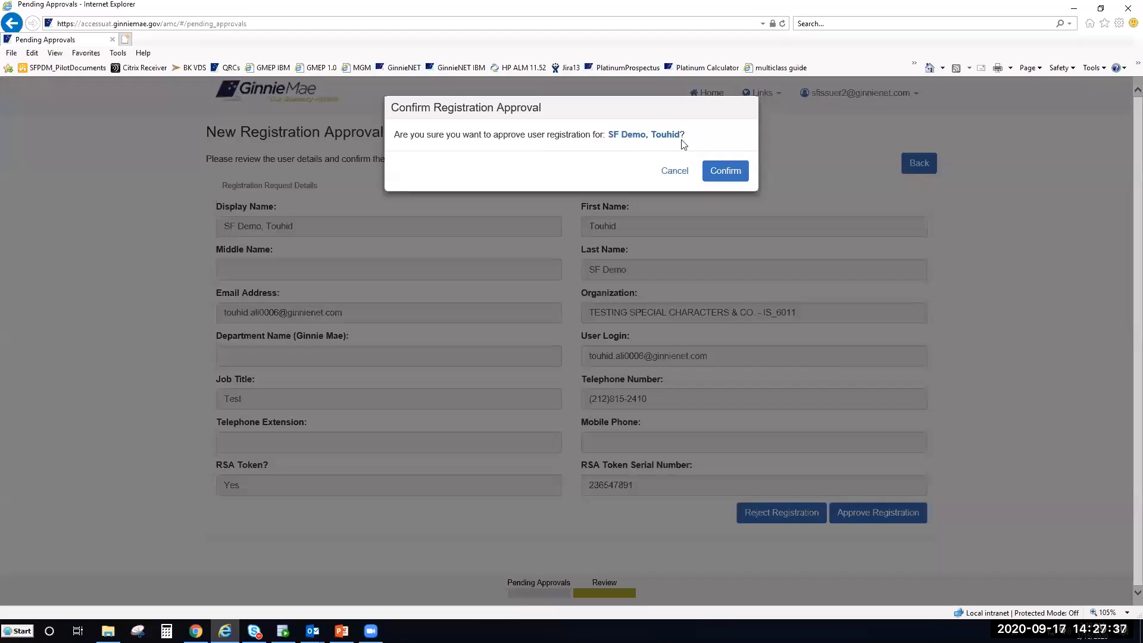
{"action": "left_click", "coordinate": [719, 172]}
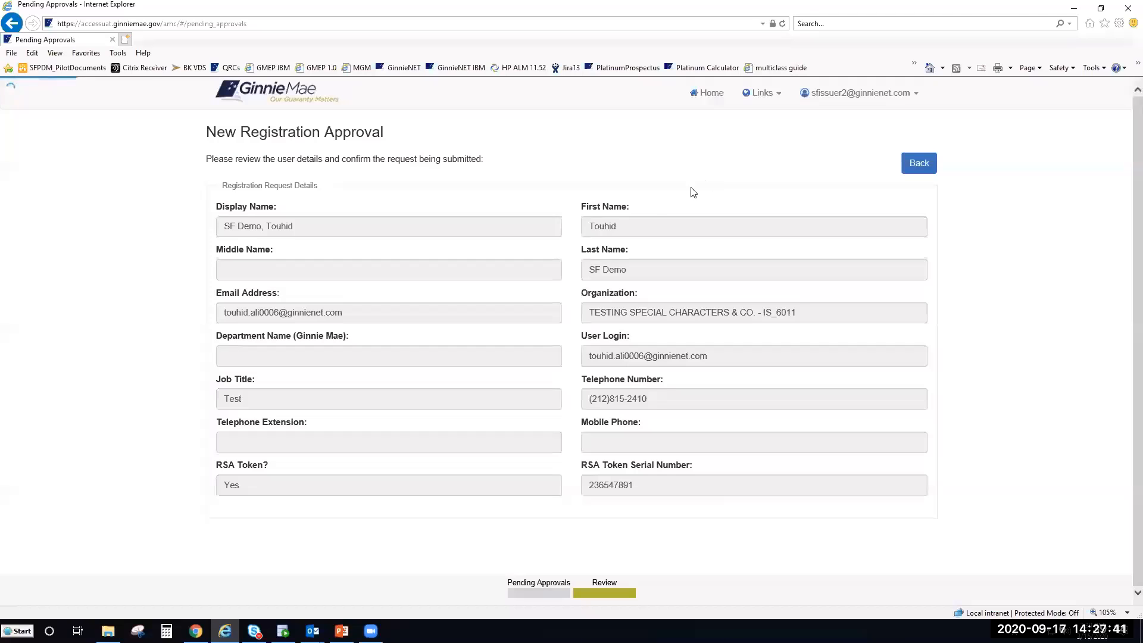
{"action": "mouse_move", "coordinate": [247, 128]}
{"action": "left_mouse_down"}
{"action": "mouse_move", "coordinate": [448, 133]}
{"action": "mouse_move", "coordinate": [226, 128]}
{"action": "left_mouse_up"}
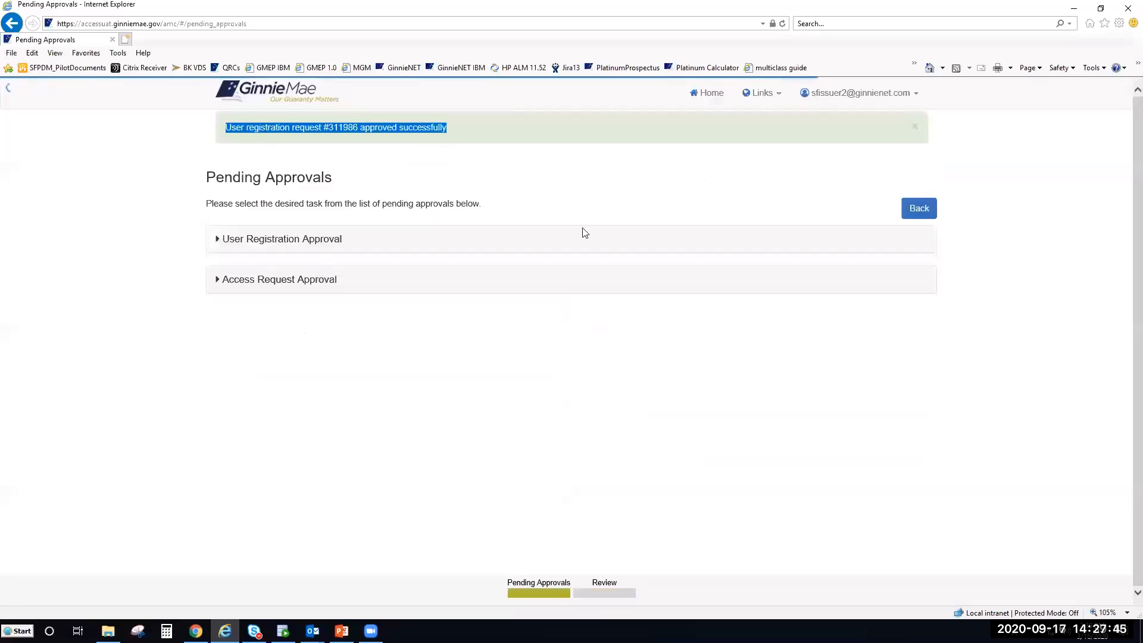
{"action": "left_click", "coordinate": [718, 345]}
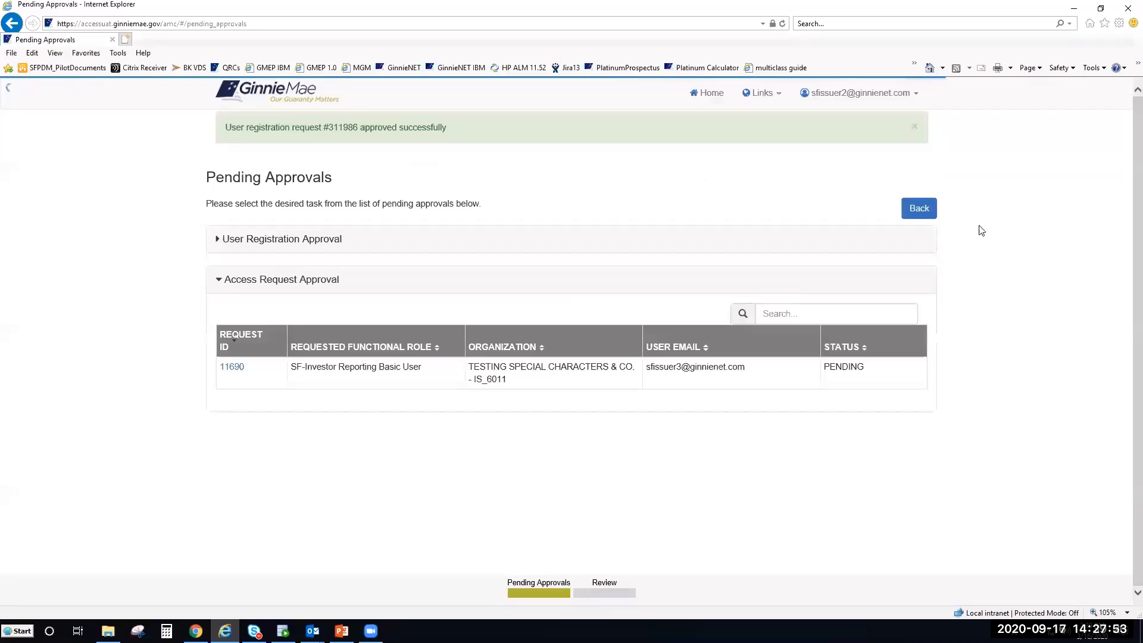
{"action": "left_click", "coordinate": [922, 209]}
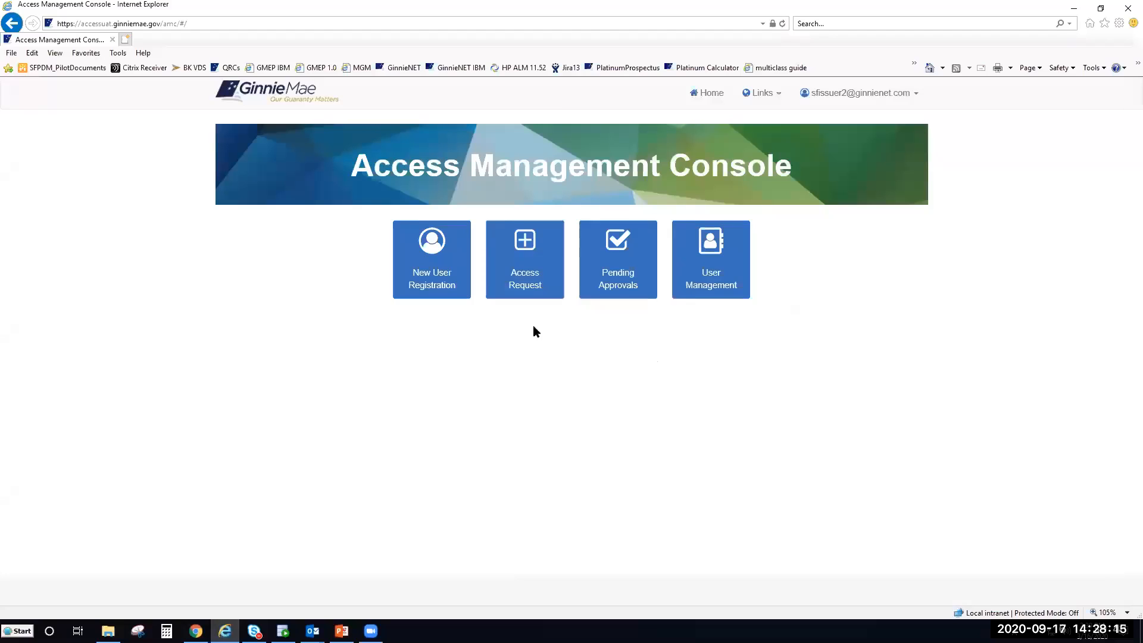
- Start a new access request and select the newly registered user from page 2 of the user list
{"action": "left_click", "coordinate": [527, 292]}
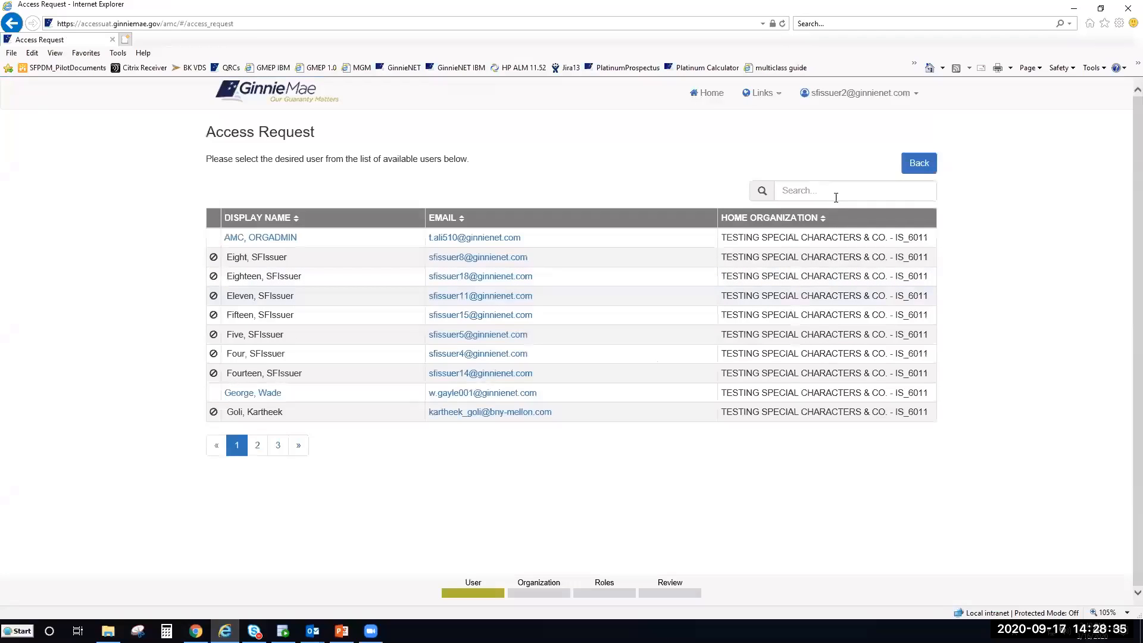
{"action": "left_click", "coordinate": [258, 445]}
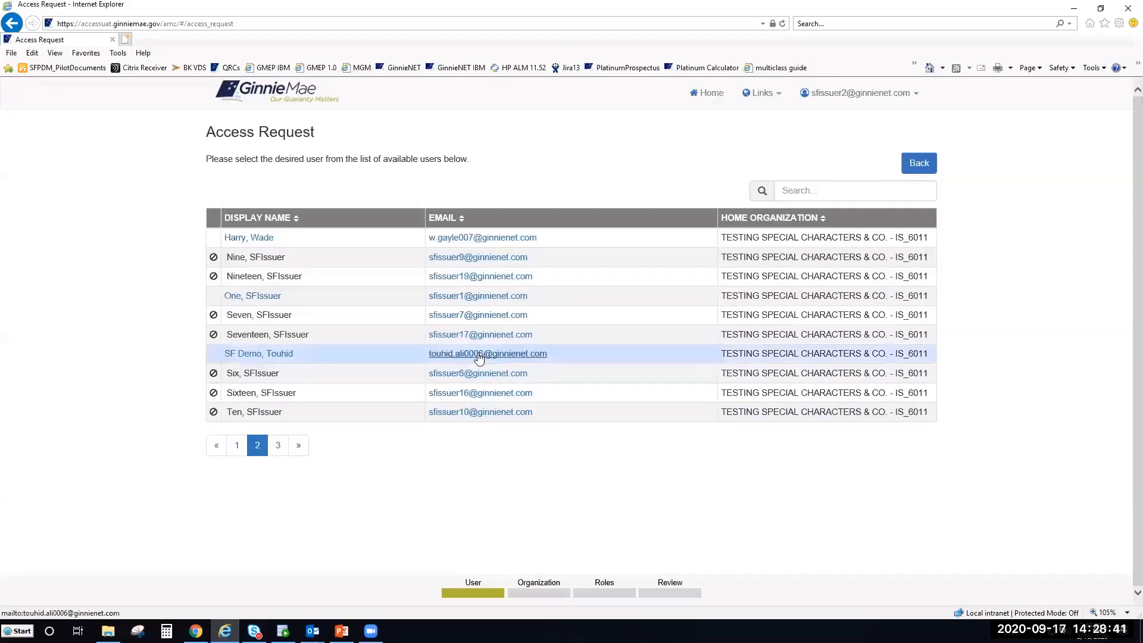
{"action": "left_click", "coordinate": [260, 356]}
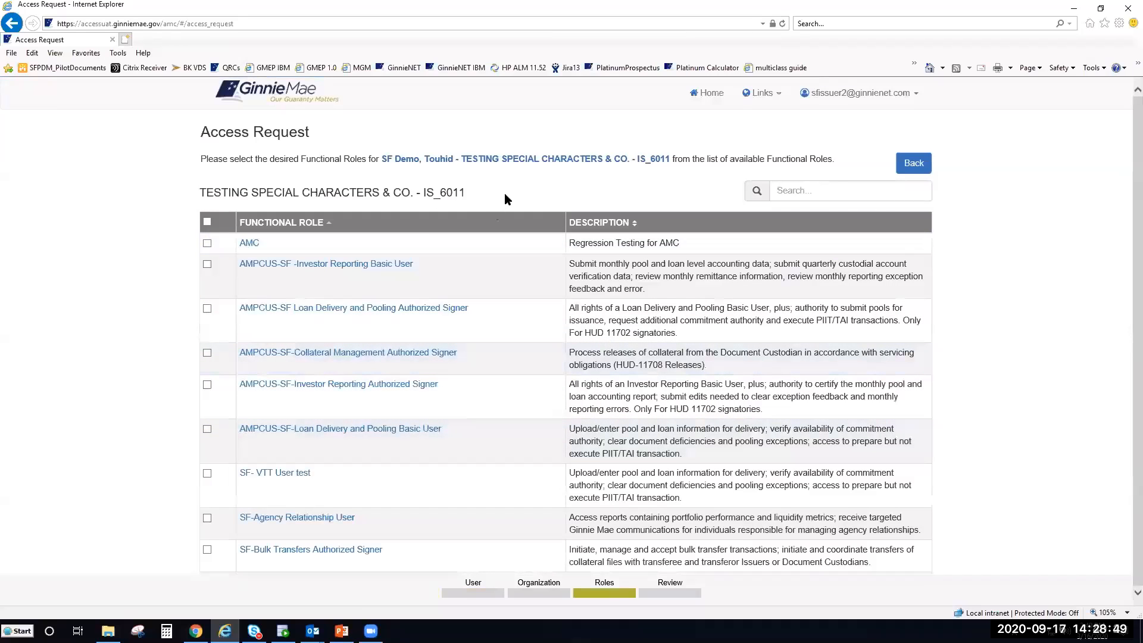
- Browse the three role pages, then tick AMPCUS-SF-Loan Delivery and Pooling Basic User on page 1
{"action": "scroll", "coordinate": [990, 291], "scroll_direction": "down", "scroll_amount": 2}
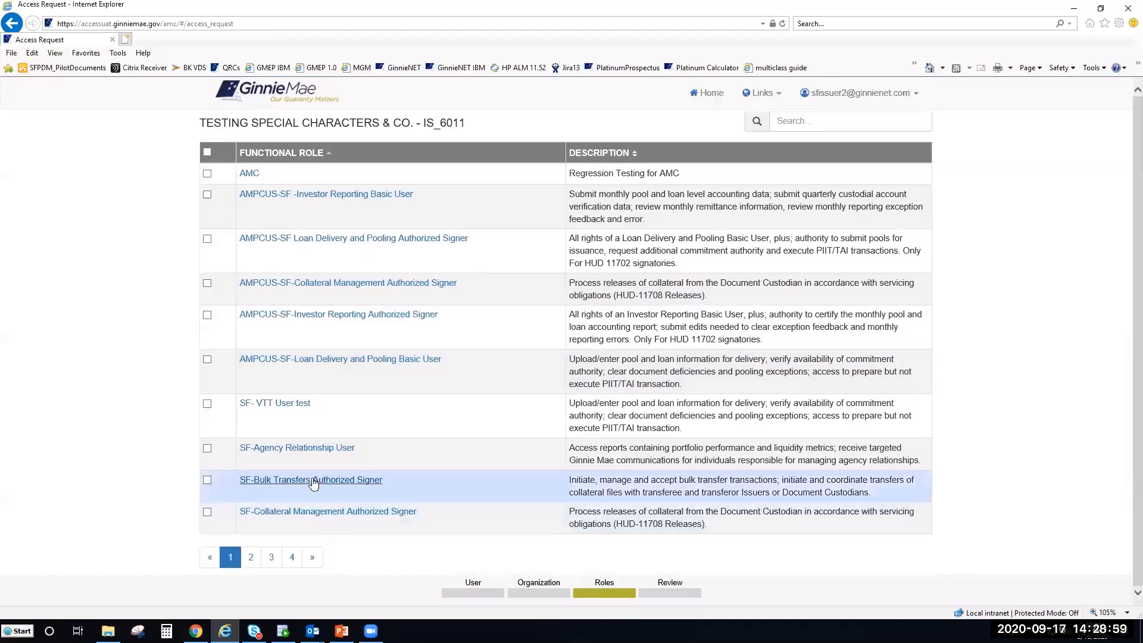
{"action": "left_click", "coordinate": [250, 560]}
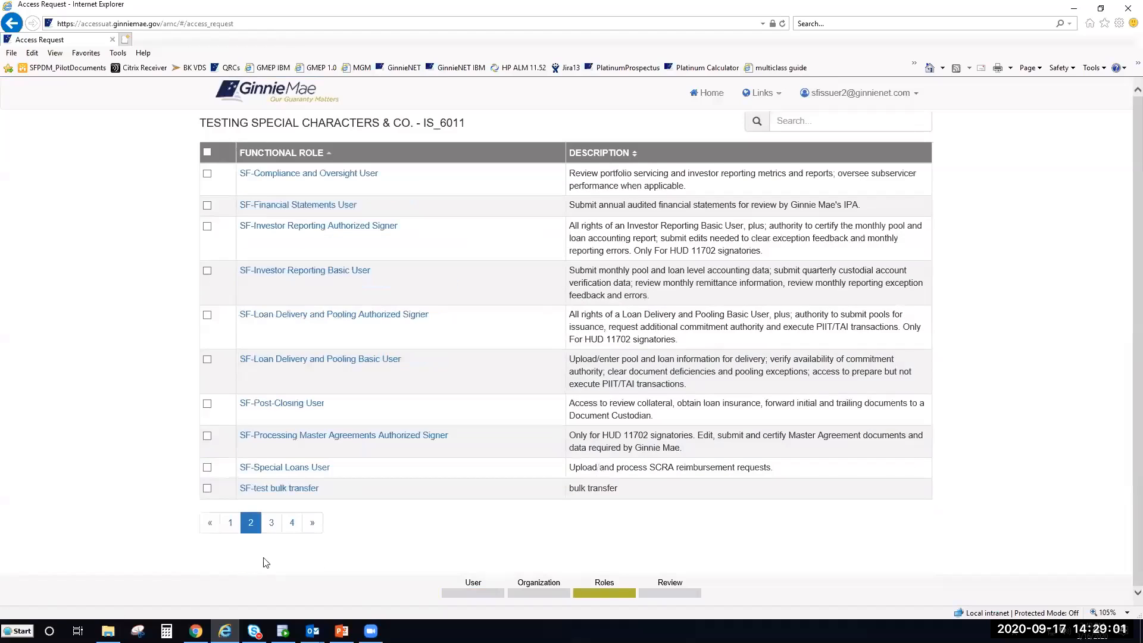
{"action": "left_click", "coordinate": [272, 524]}
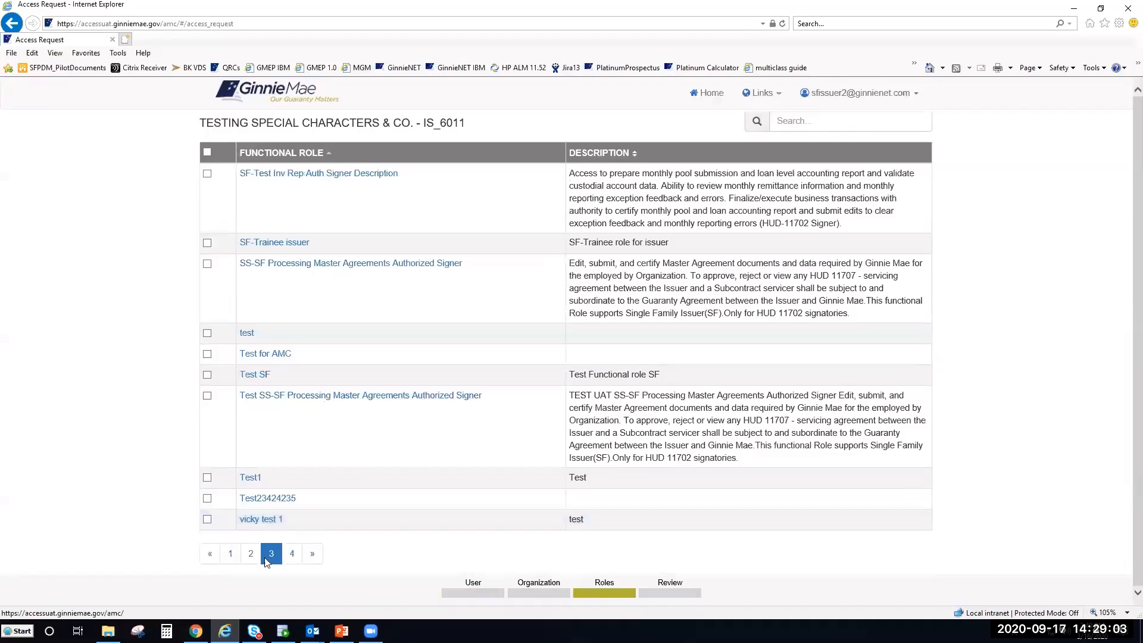
{"action": "left_click", "coordinate": [232, 554]}
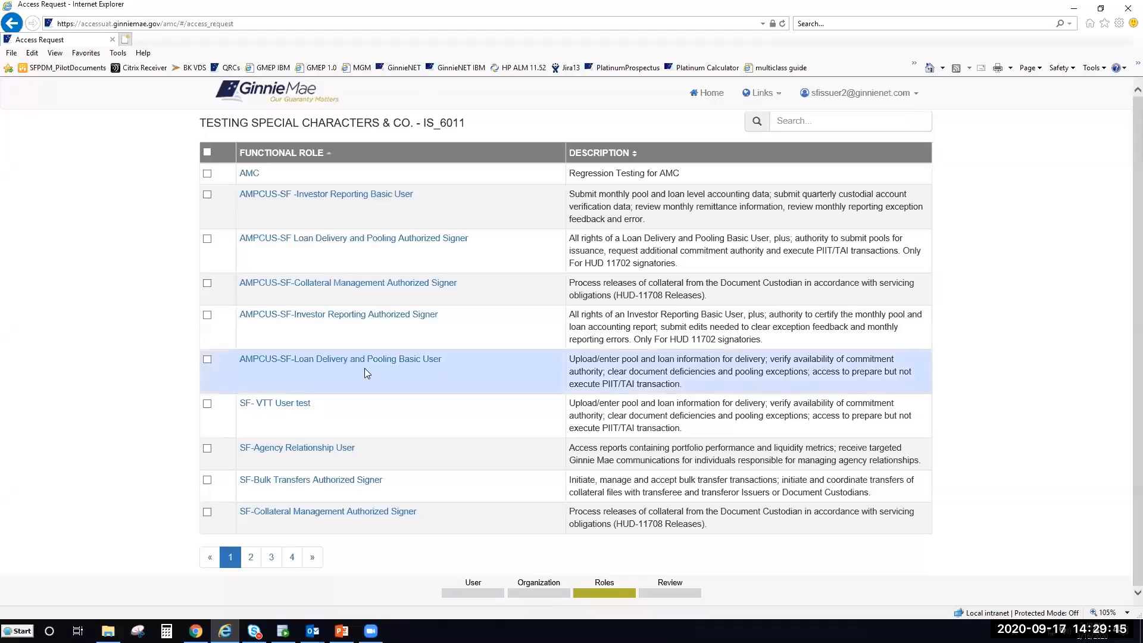
{"action": "left_click", "coordinate": [206, 359]}
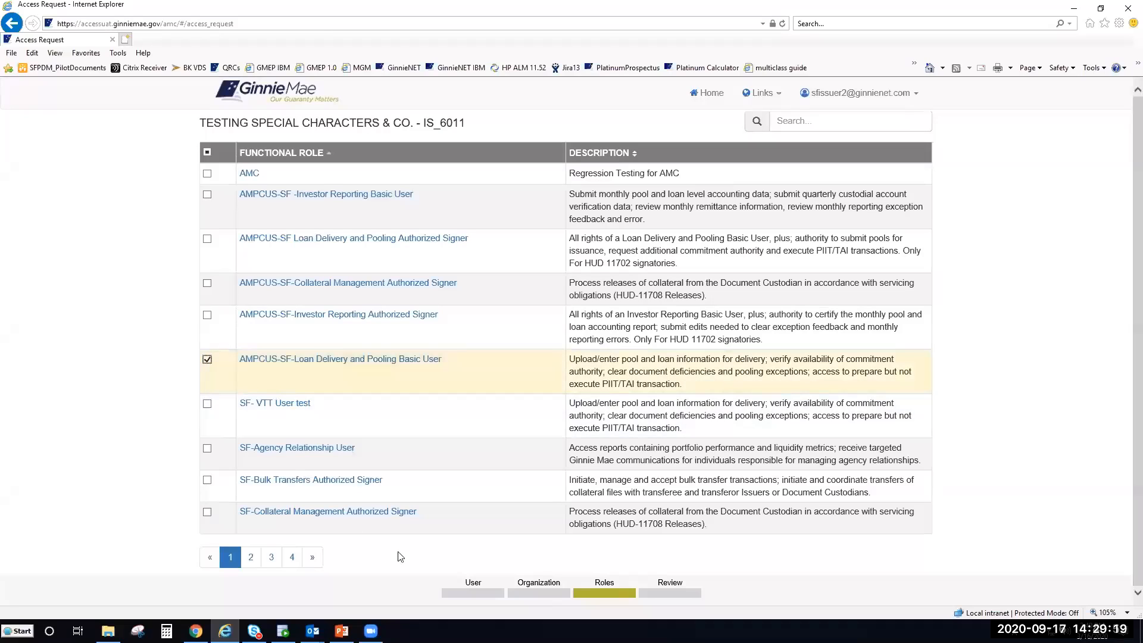
{"action": "scroll", "coordinate": [980, 382], "scroll_direction": "down", "scroll_amount": 2}
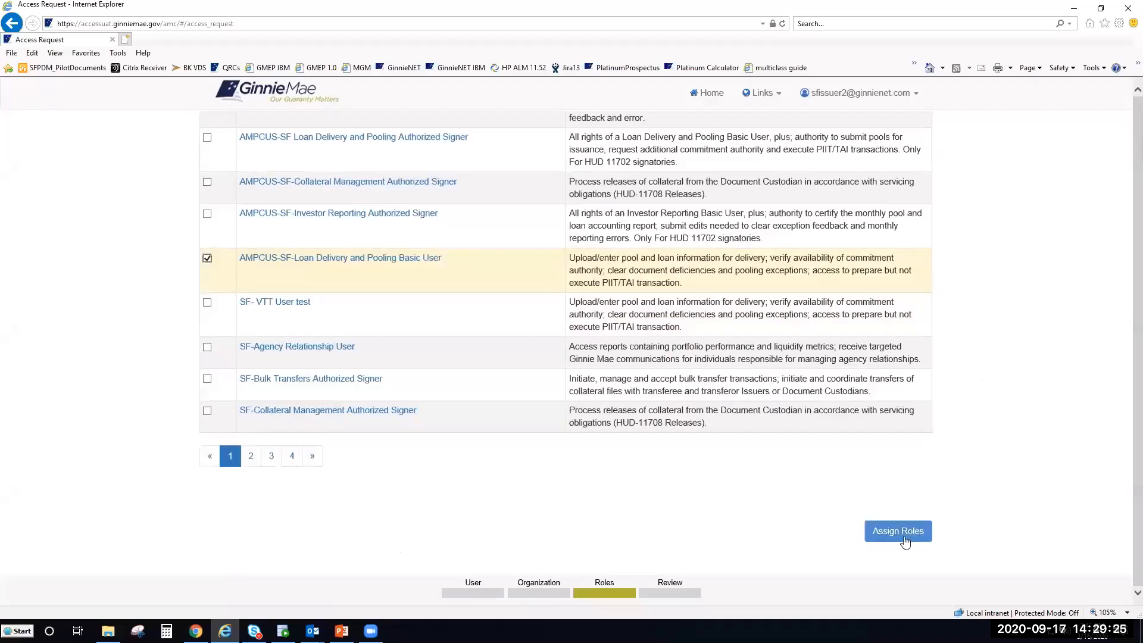
- Assign the chosen role, submit and confirm the access request, and highlight the success message
{"action": "left_click", "coordinate": [906, 542]}
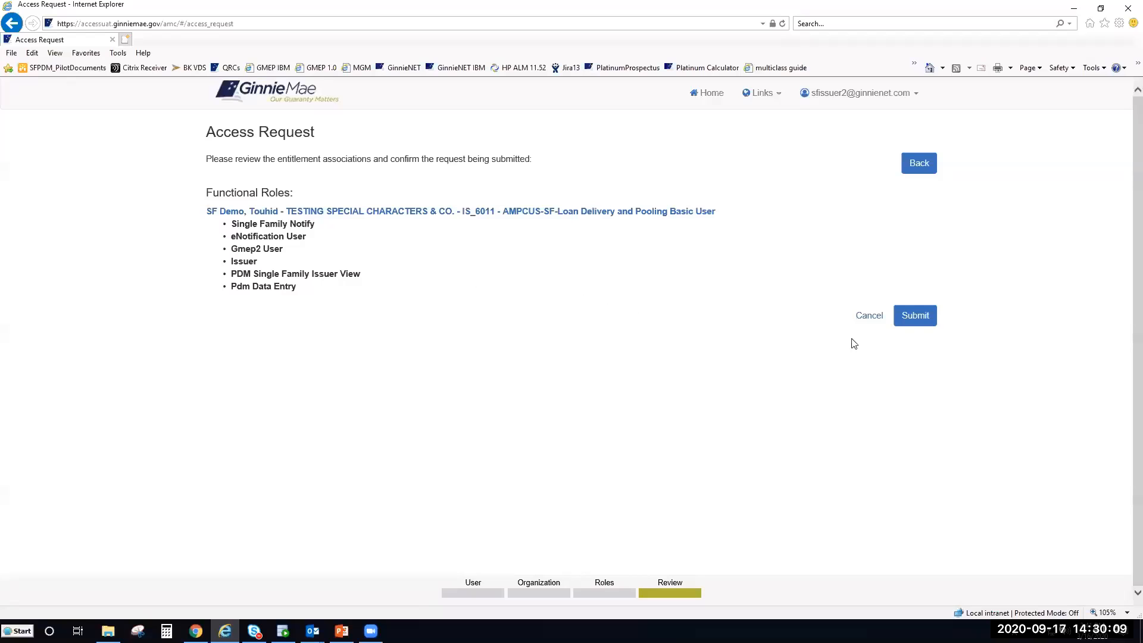
{"action": "left_click", "coordinate": [915, 322]}
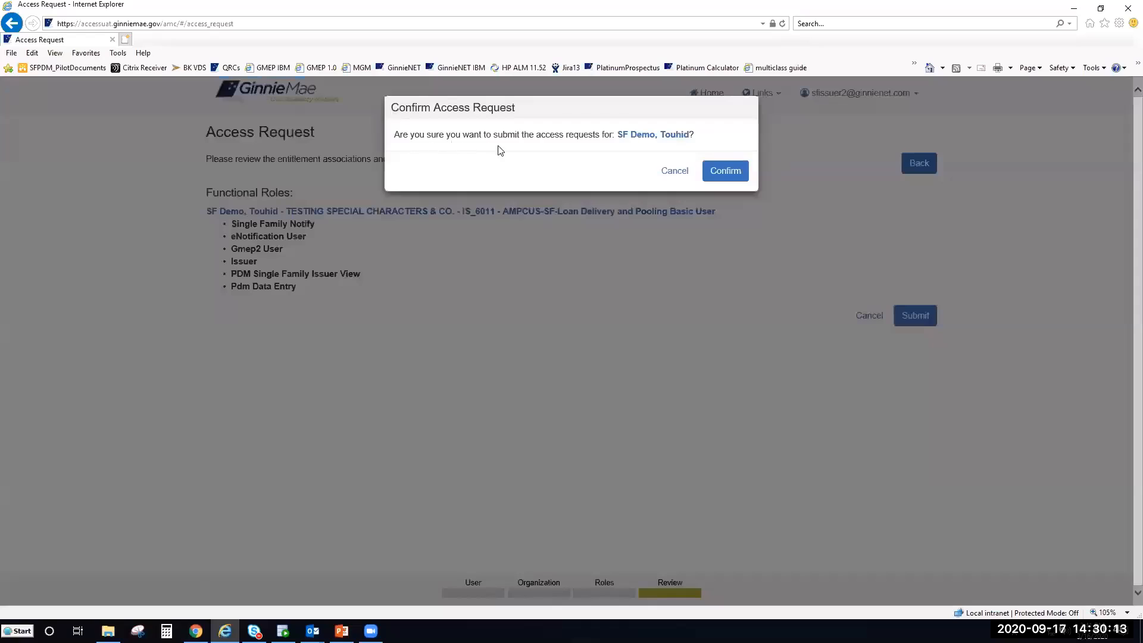
{"action": "left_click", "coordinate": [718, 173]}
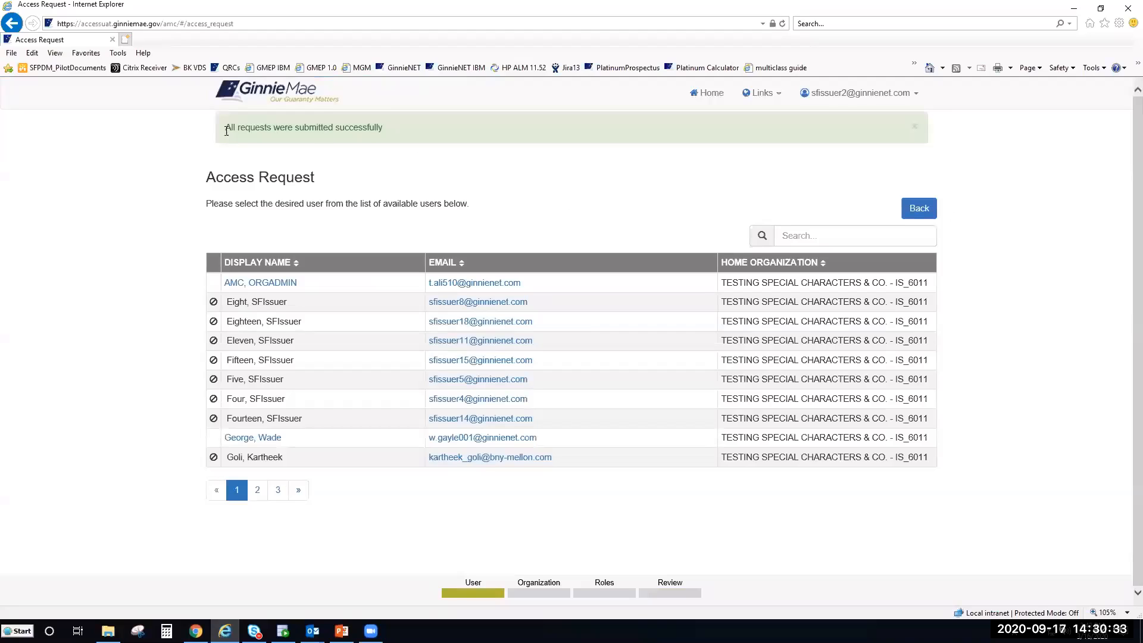
{"action": "left_click_drag", "start_coordinate": [226, 131], "coordinate": [383, 128]}
{"action": "left_click", "coordinate": [475, 166]}
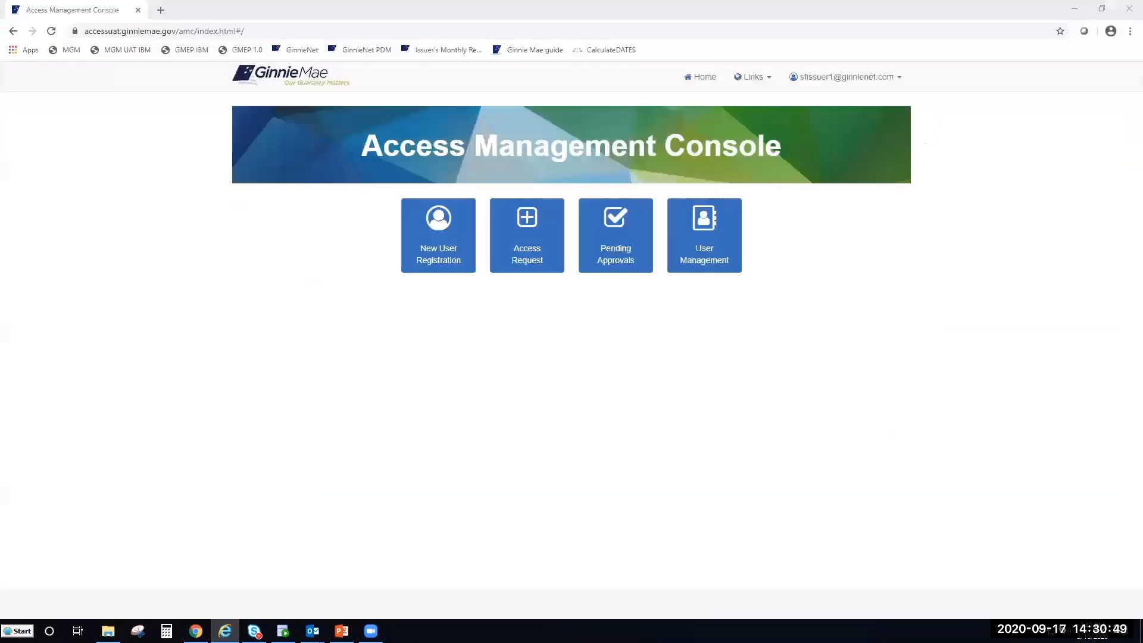
{"action": "left_click", "coordinate": [881, 344]}
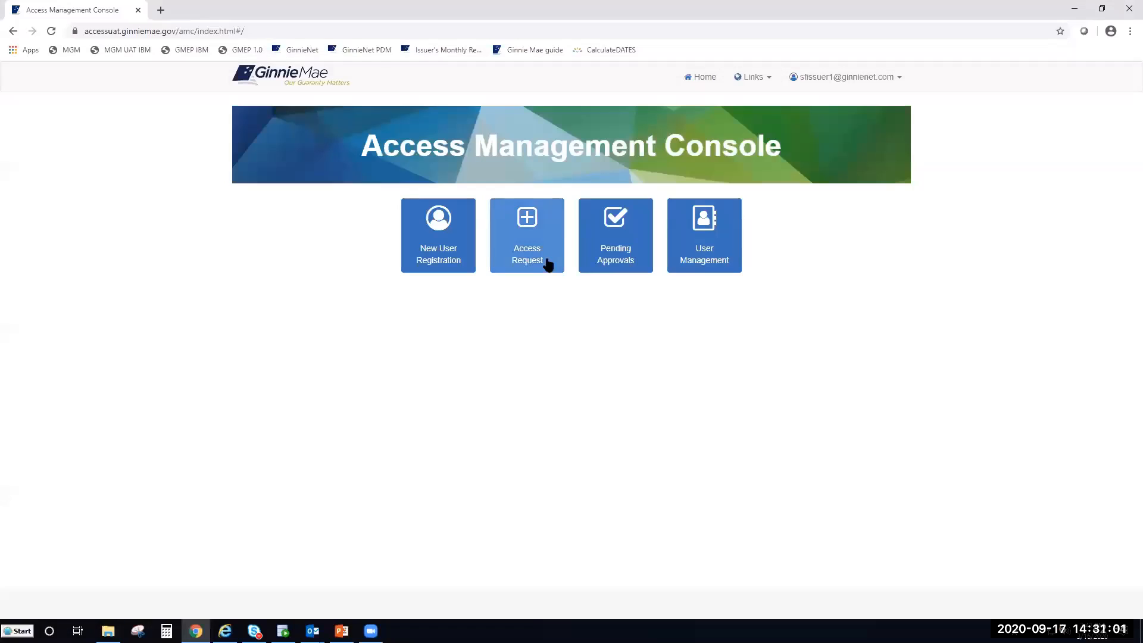
{"action": "left_click", "coordinate": [546, 262]}
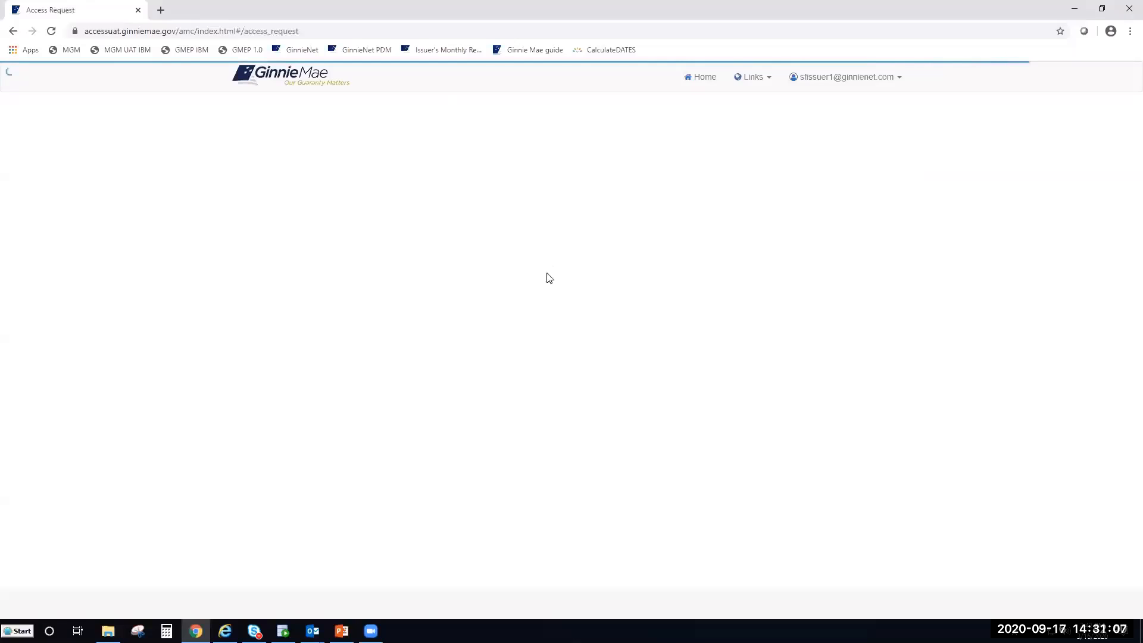
{"action": "key", "text": "alt+Tab"}
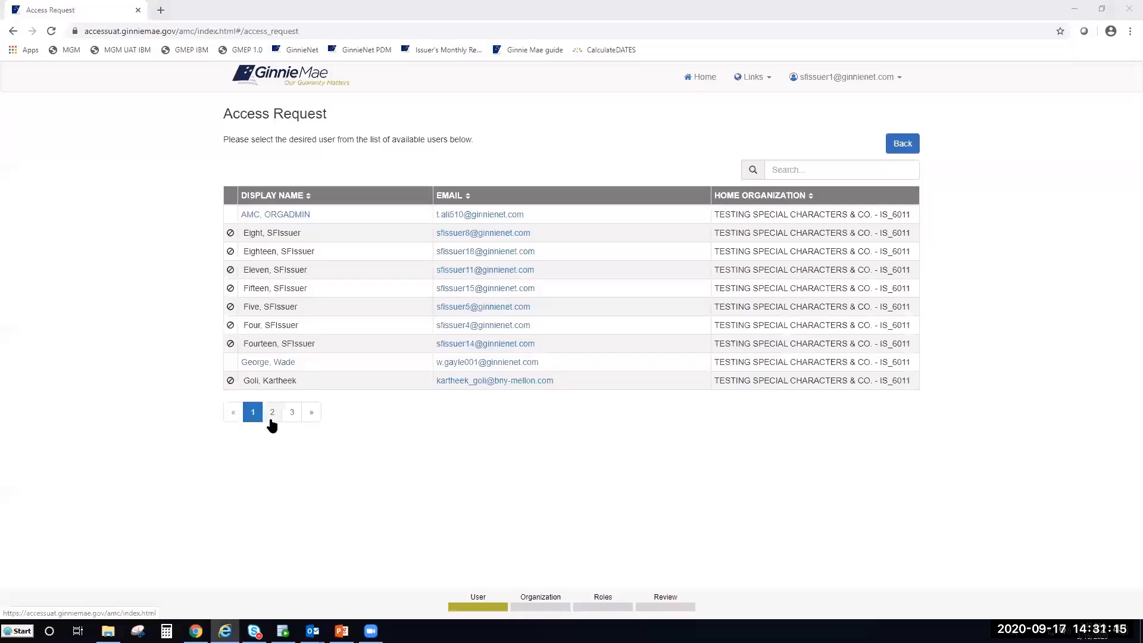
{"action": "left_click", "coordinate": [900, 144]}
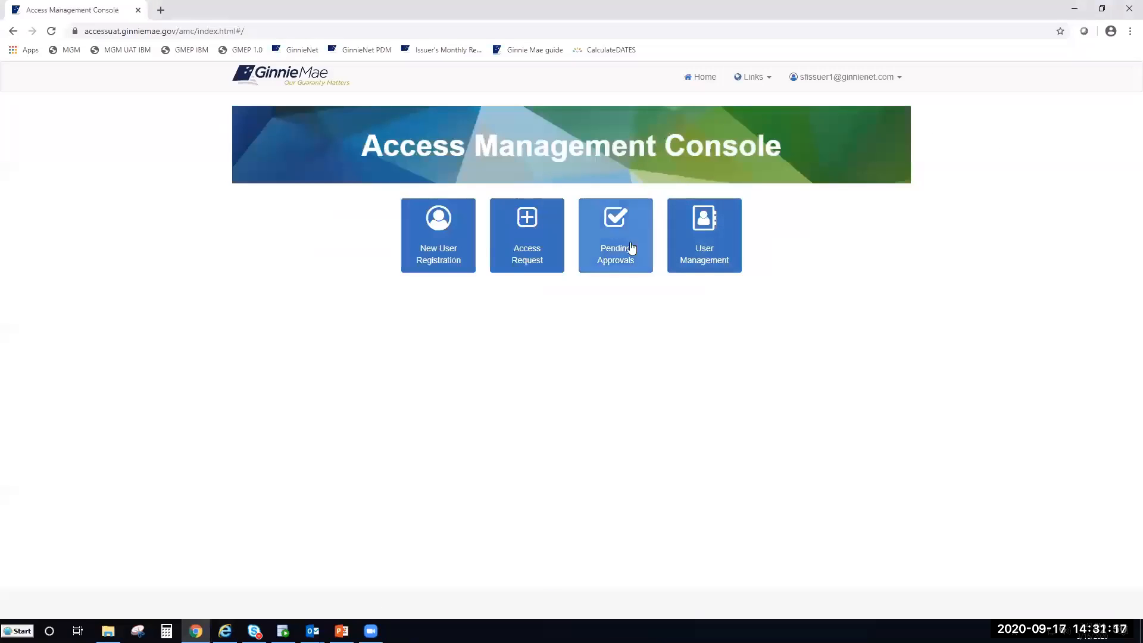
- Open the new user's pending Loan Delivery and Pooling Basic User request from Pending Approvals
{"action": "left_click", "coordinate": [619, 266]}
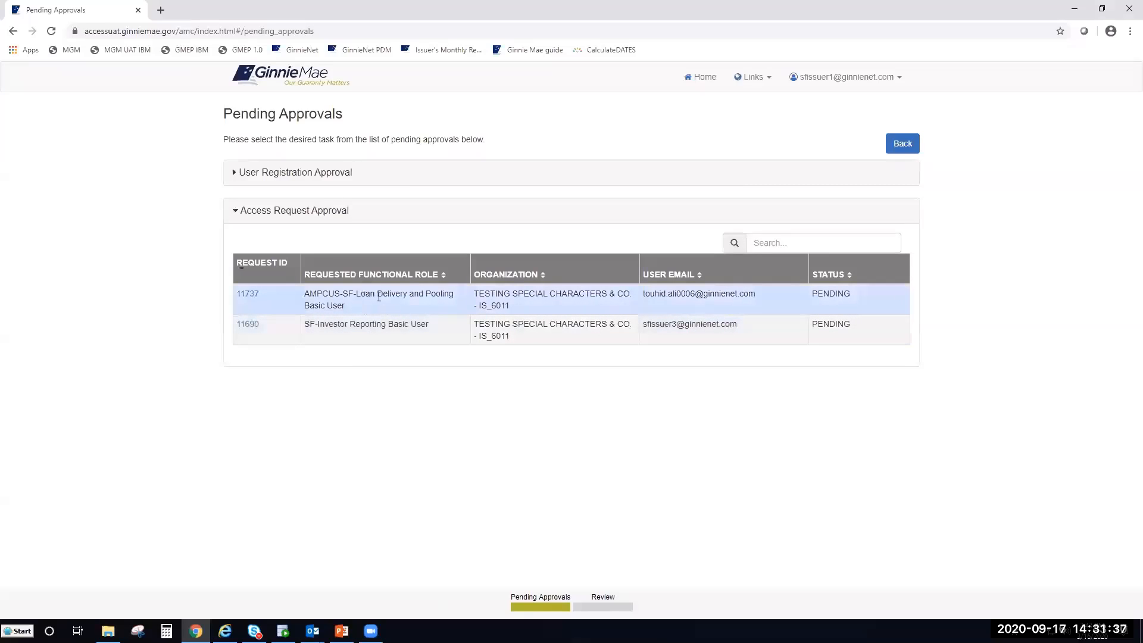
{"action": "left_click_drag", "start_coordinate": [458, 294], "coordinate": [466, 306]}
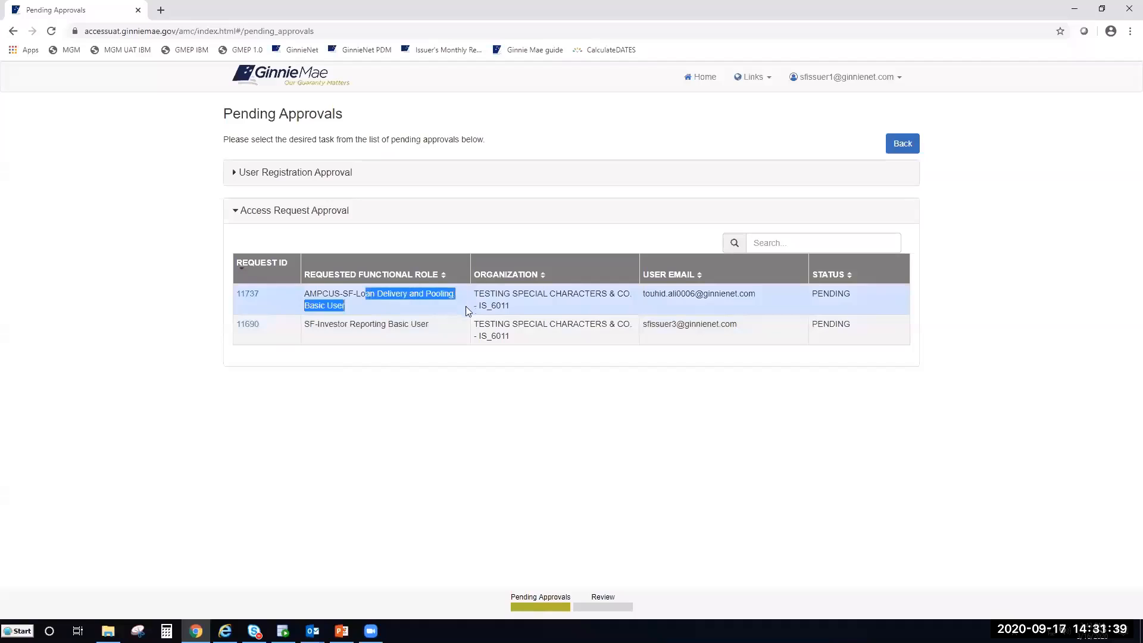
{"action": "left_click", "coordinate": [474, 512]}
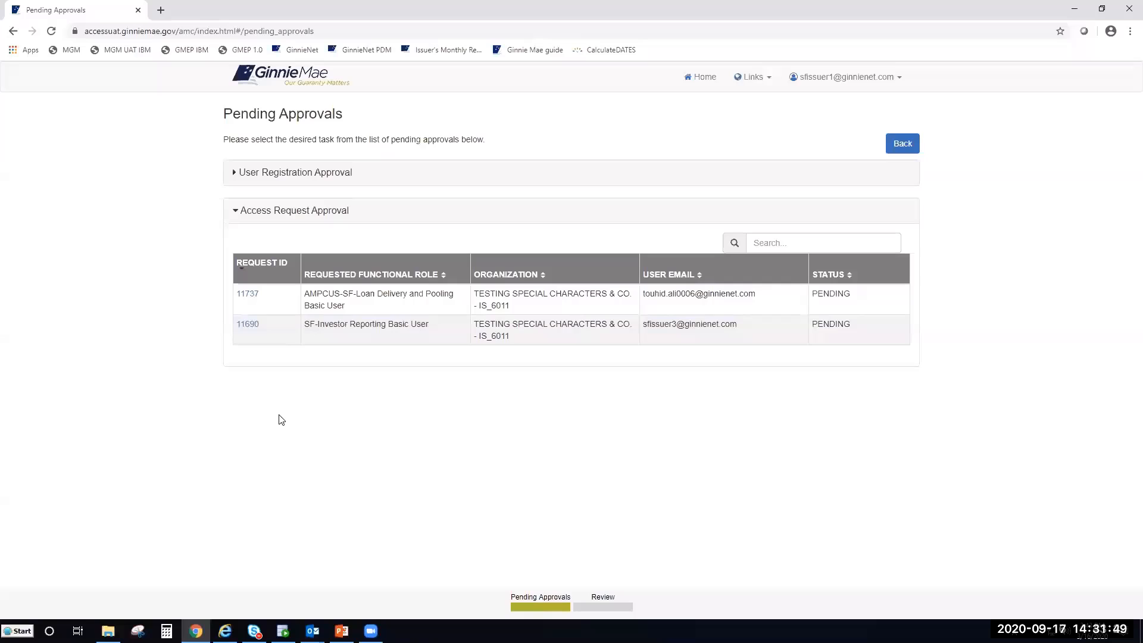
{"action": "left_click", "coordinate": [241, 294]}
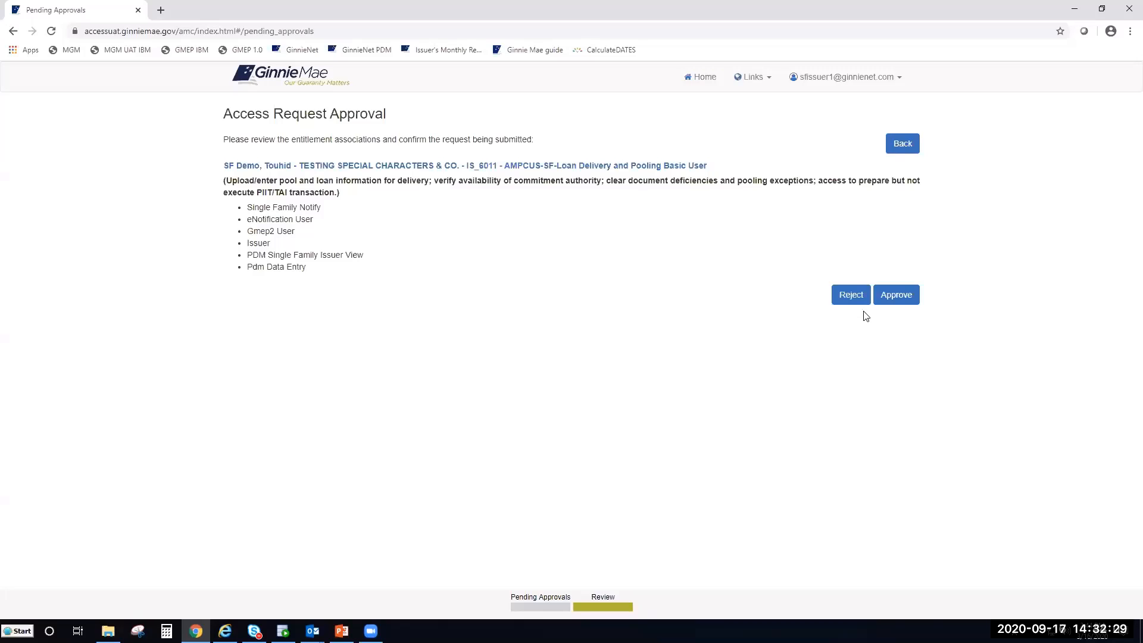
- Approve and confirm the Loan Delivery and Pooling Basic User request, then go back to the console home
{"action": "left_click", "coordinate": [895, 302]}
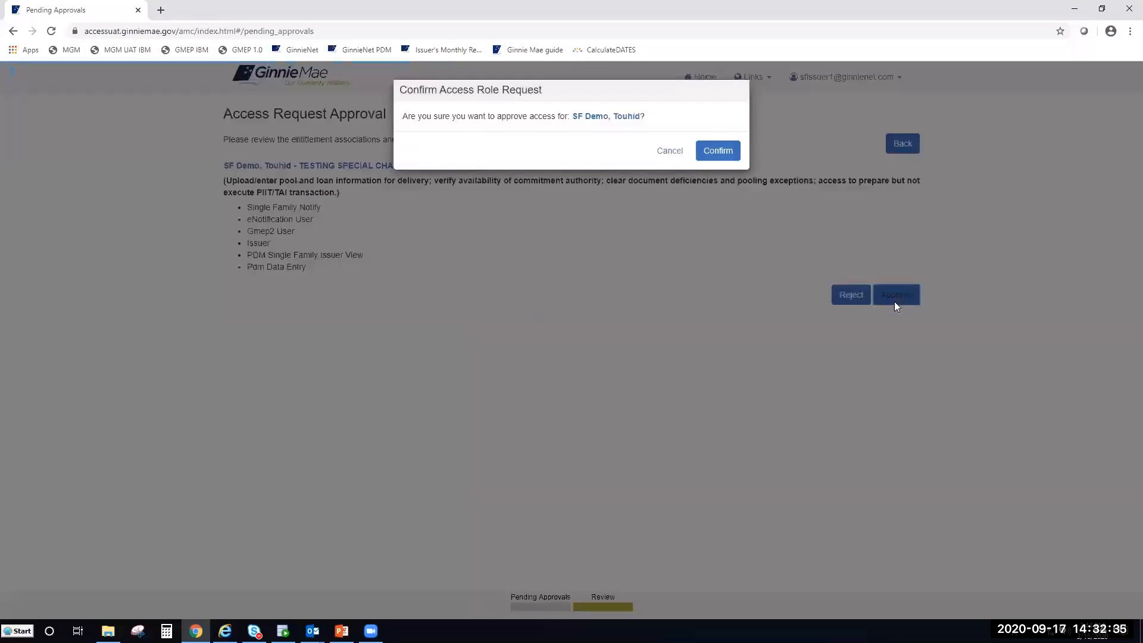
{"action": "left_click", "coordinate": [710, 155]}
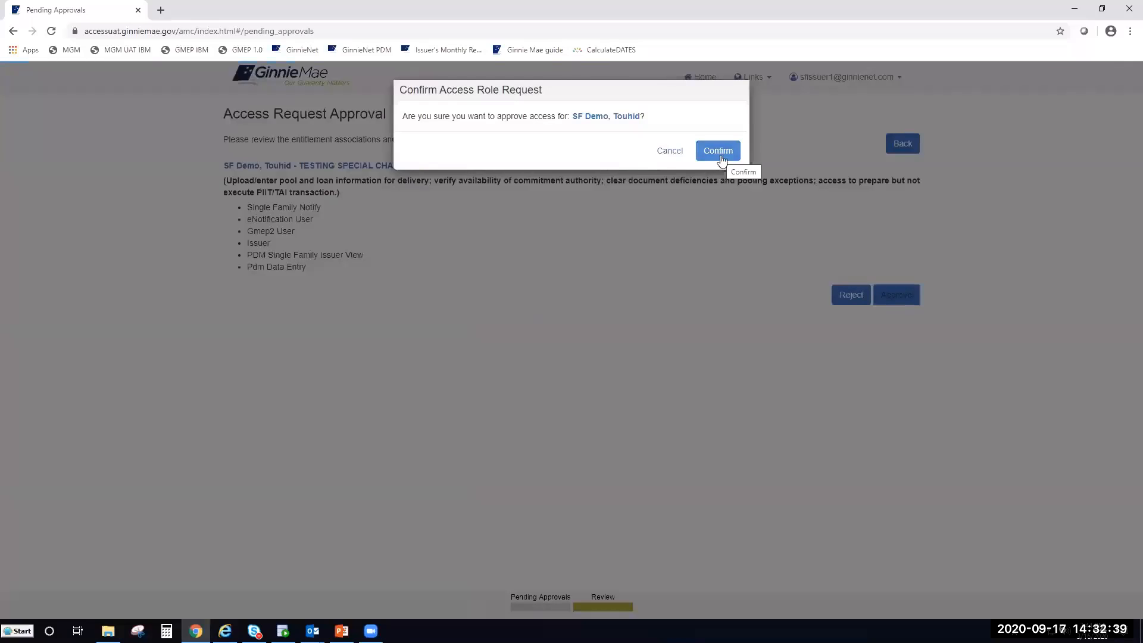
{"action": "left_click", "coordinate": [718, 151]}
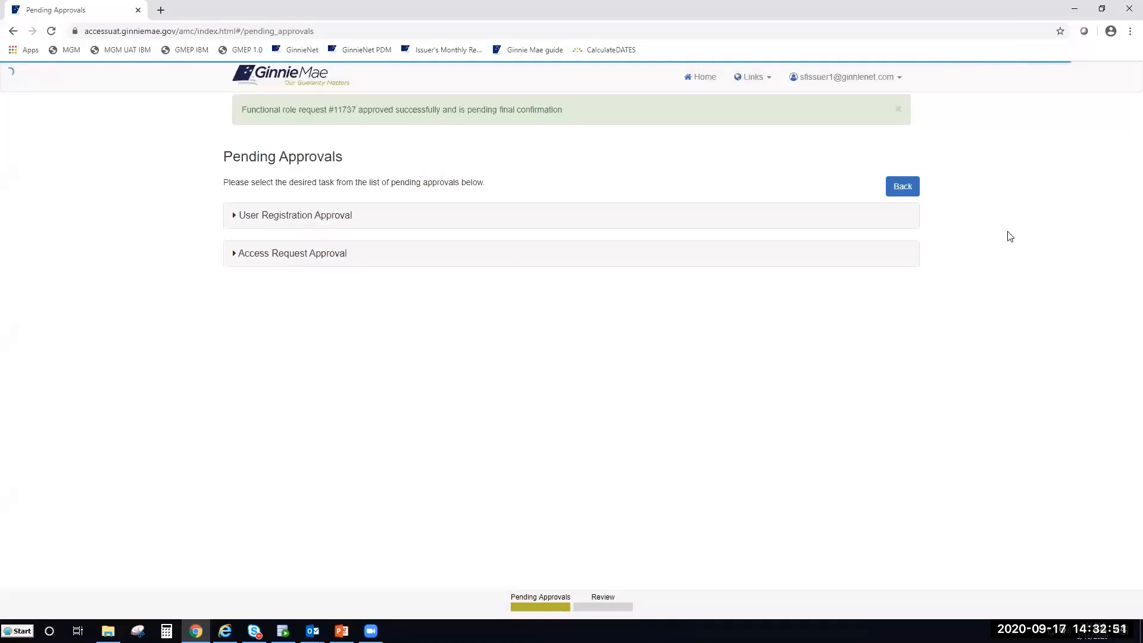
{"action": "left_click", "coordinate": [892, 192]}
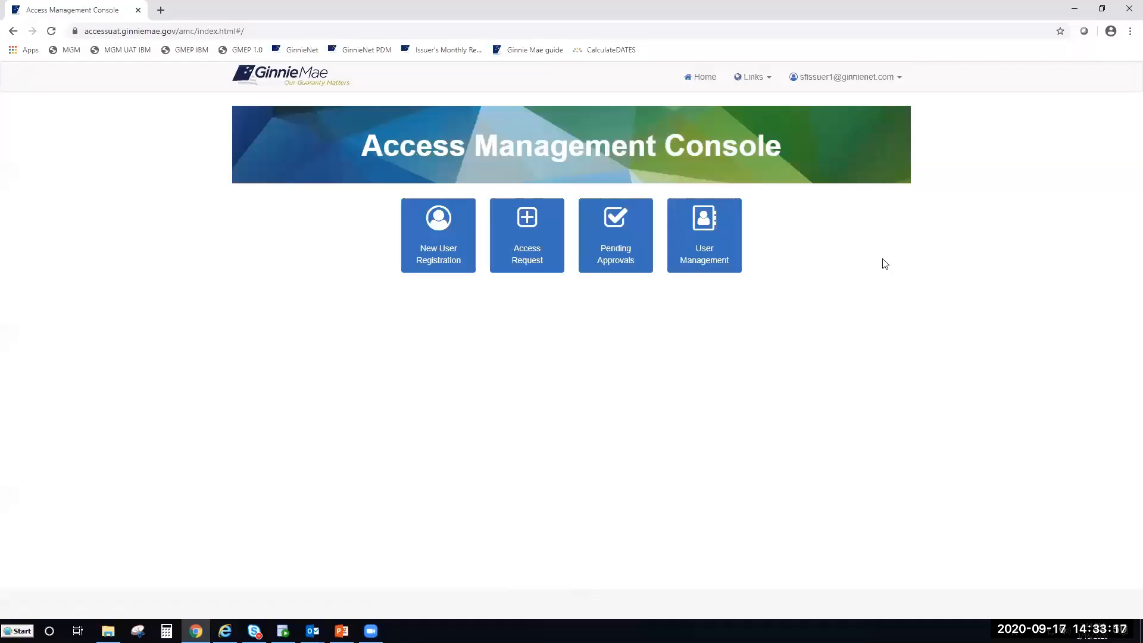
- Open the User Management tile to list the available users
{"action": "left_click", "coordinate": [697, 269]}
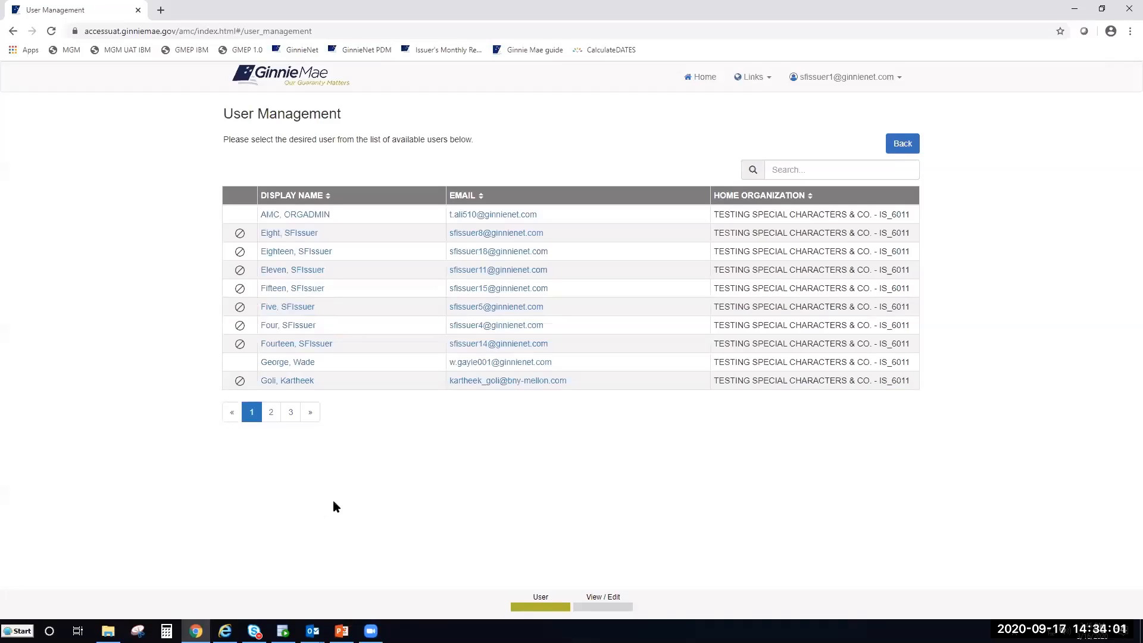
- Open the new user's profile from page 2, expand Manage User Permissions to show APPROVED, and pause the video
{"action": "left_click", "coordinate": [278, 420]}
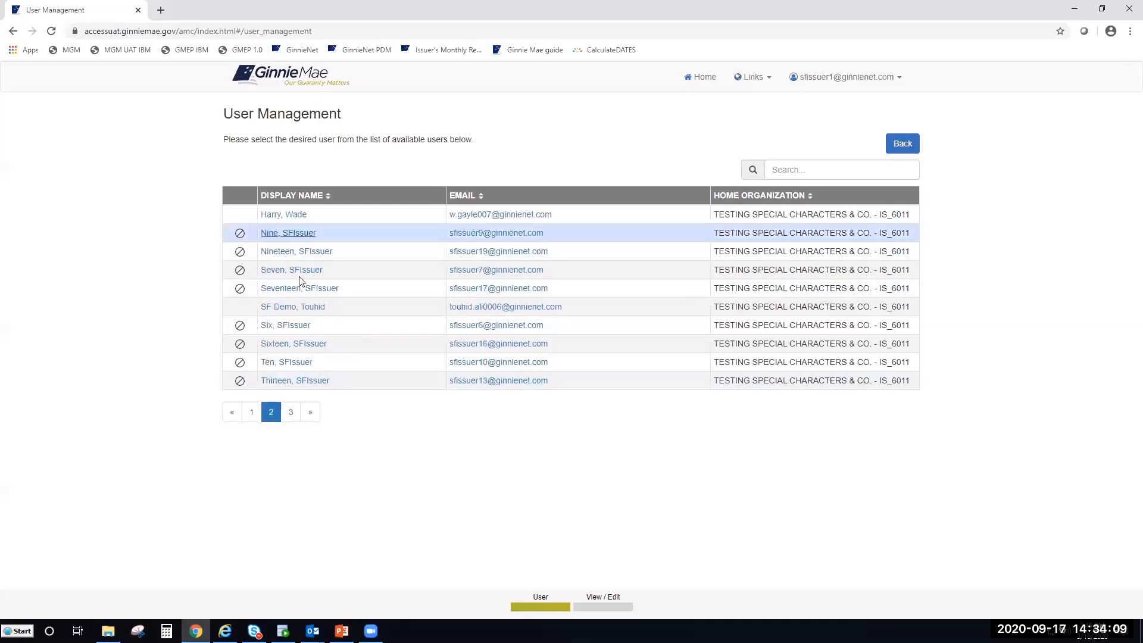
{"action": "left_click", "coordinate": [302, 308]}
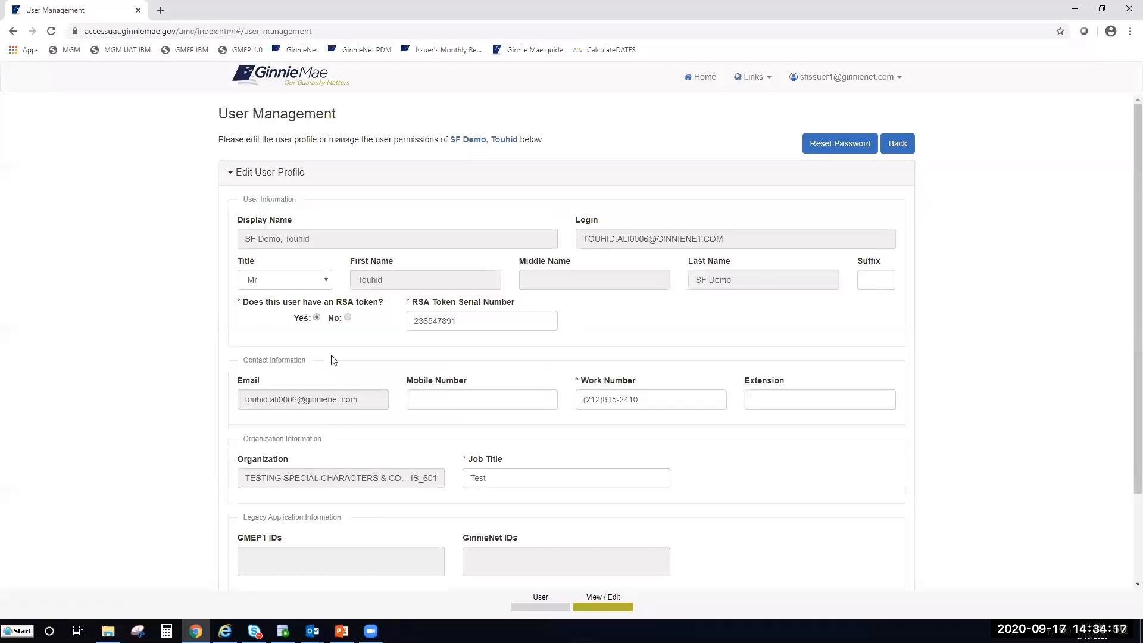
{"action": "scroll", "coordinate": [338, 381], "scroll_direction": "down", "scroll_amount": 2}
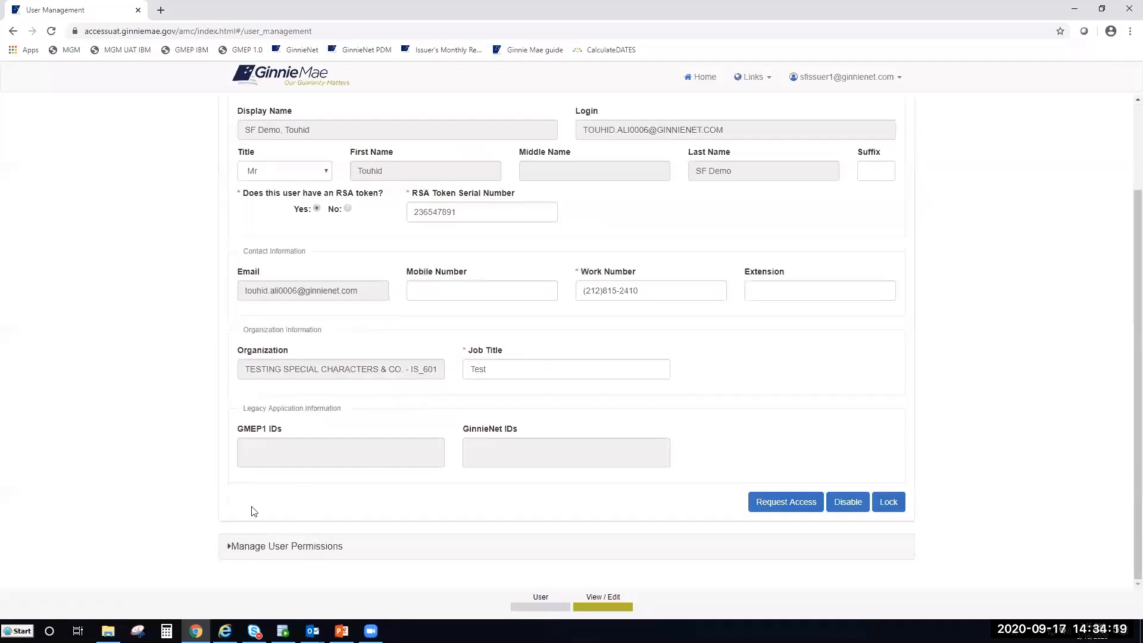
{"action": "left_click", "coordinate": [241, 548]}
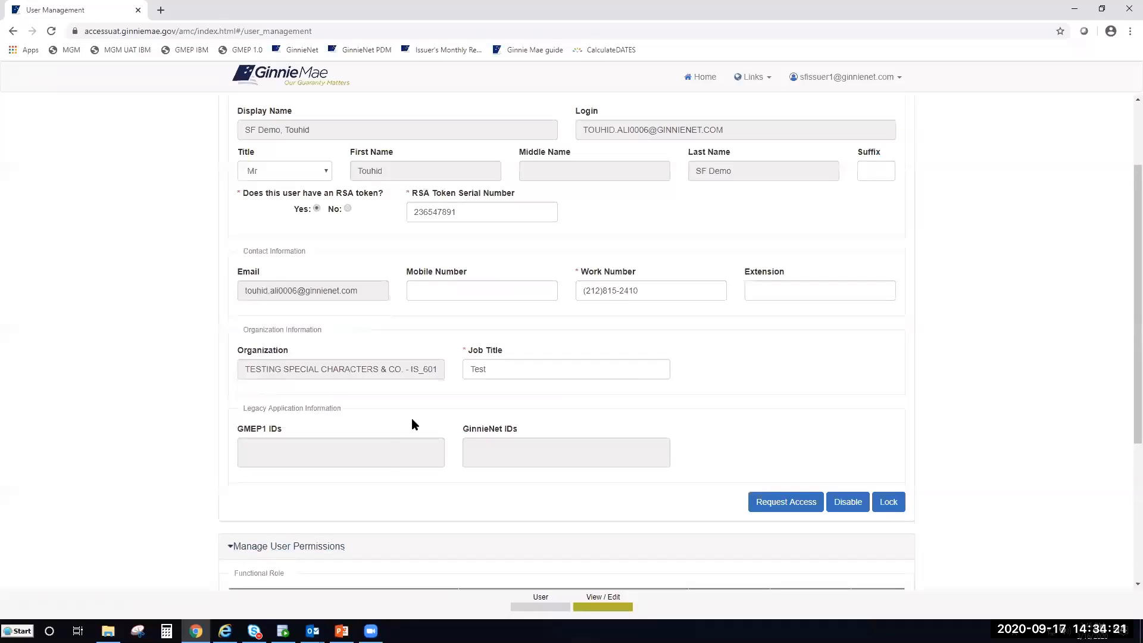
{"action": "scroll", "coordinate": [437, 411], "scroll_direction": "down", "scroll_amount": 1}
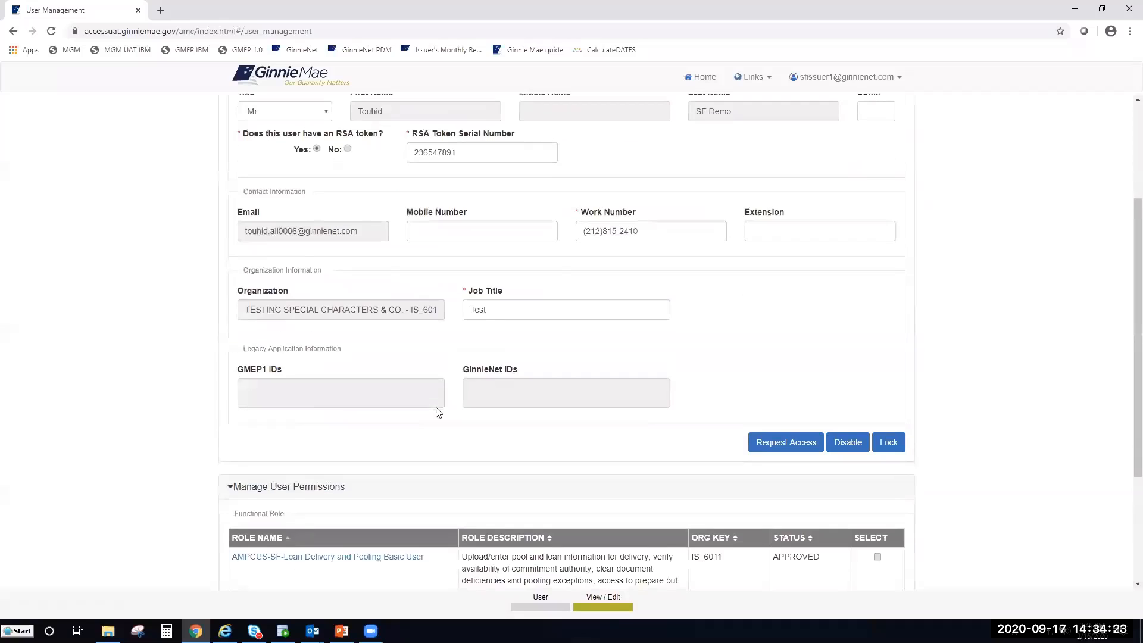
{"action": "scroll", "coordinate": [437, 411], "scroll_direction": "down", "scroll_amount": 1}
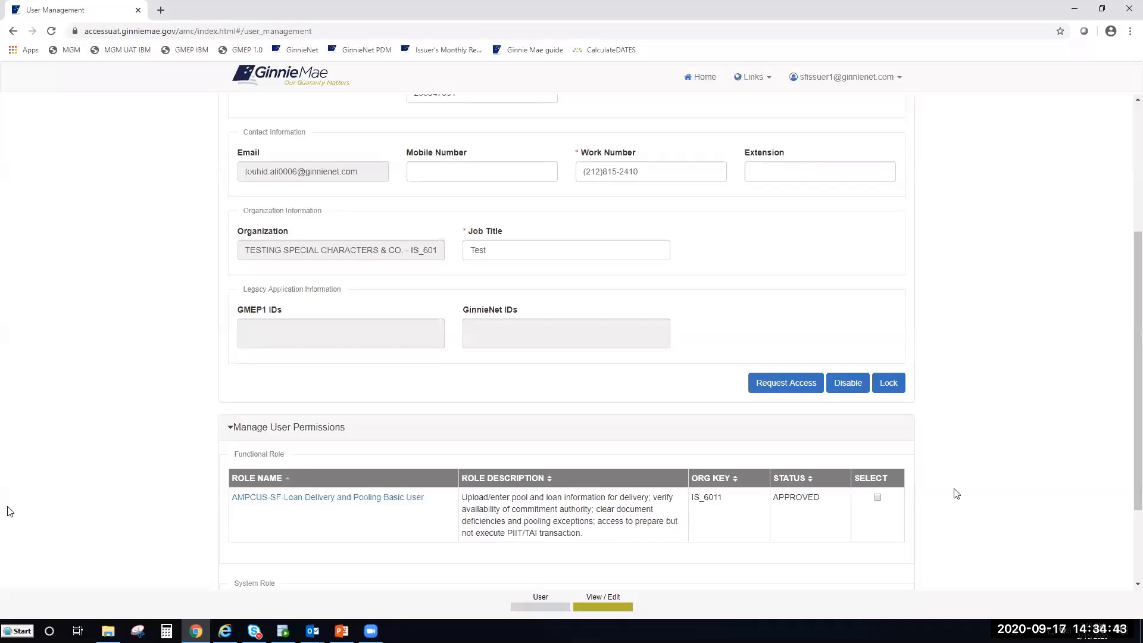
{"action": "mouse_move", "coordinate": [36, 509]}
{"action": "left_click", "coordinate": [38, 512]}
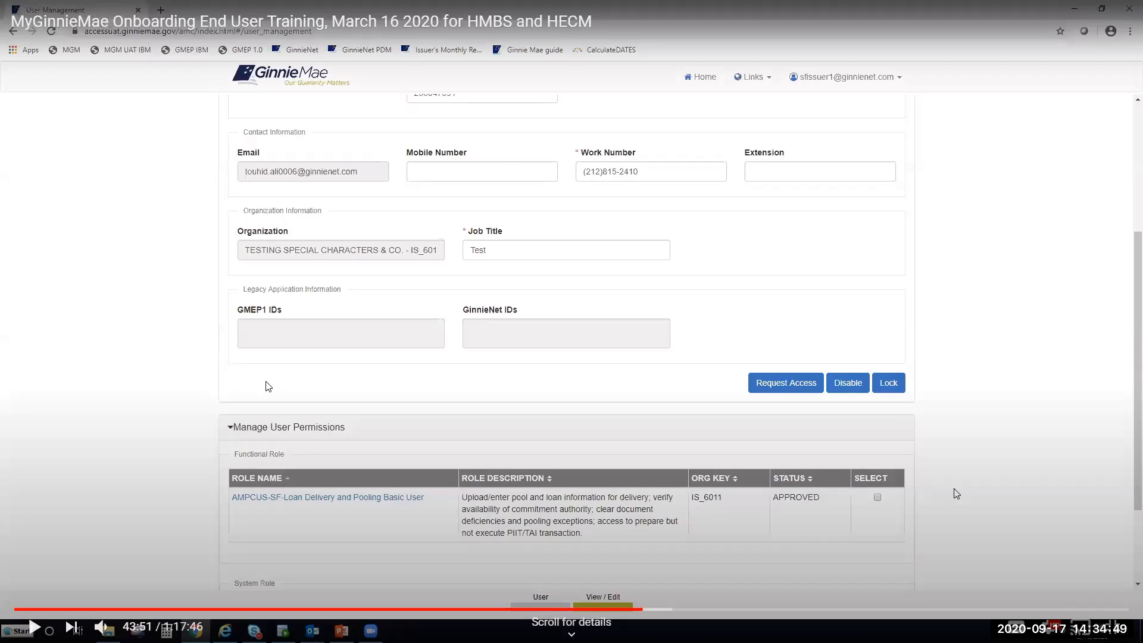
- Exit the full-screen video and run the slide show, advancing to slide 10, Preparing Onboarding End Users
{"action": "key", "text": "Escape"}
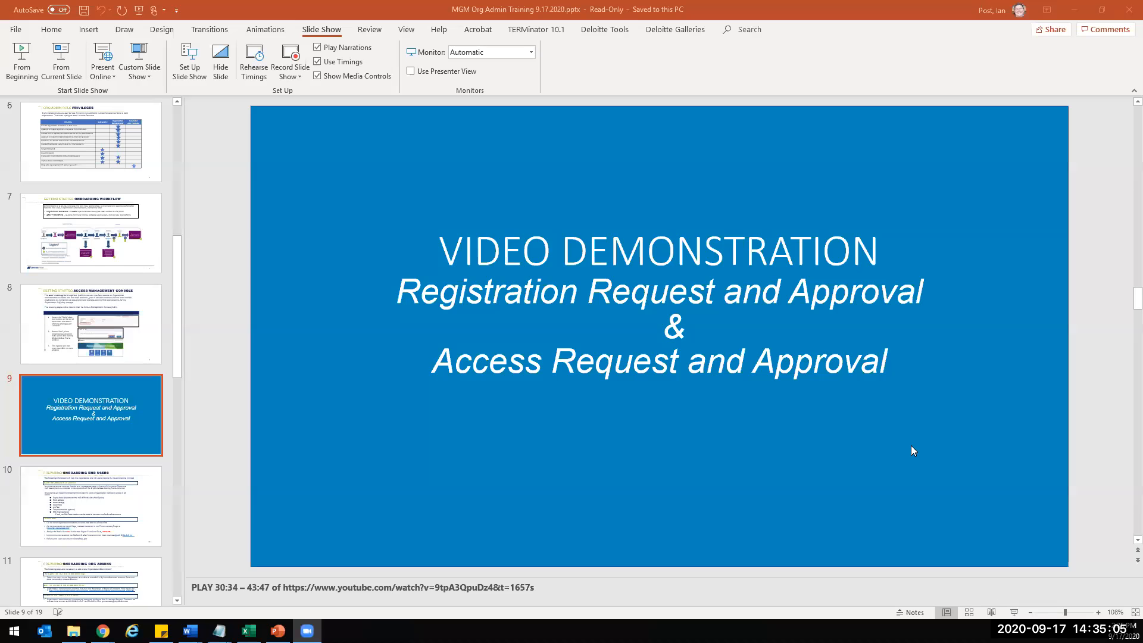
{"action": "left_click", "coordinate": [1014, 612]}
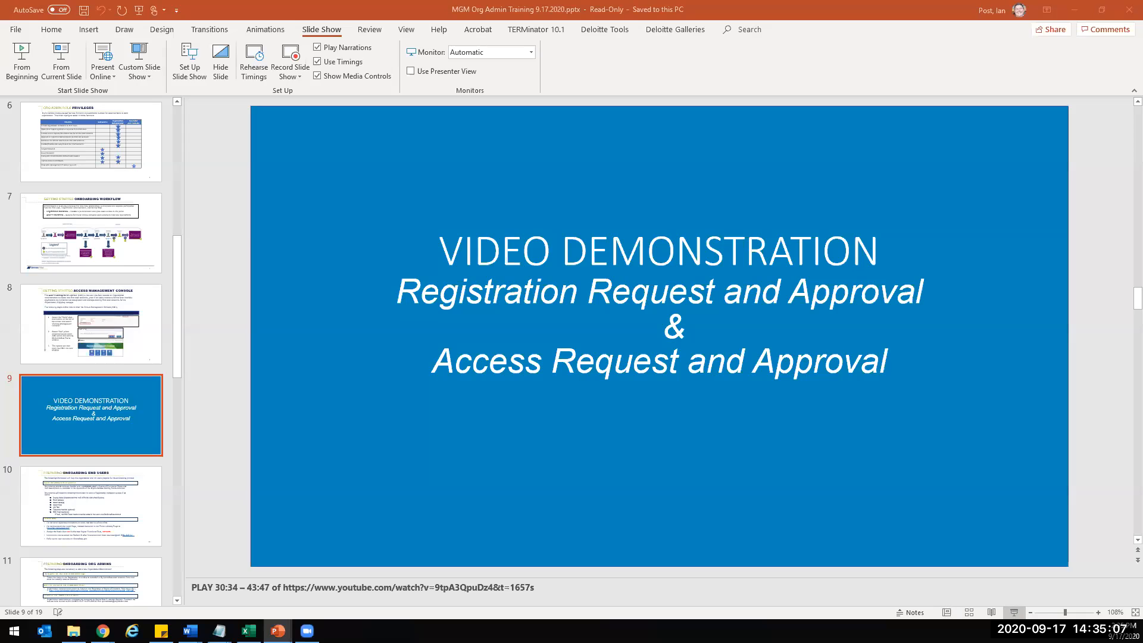
{"action": "key", "text": "Right"}
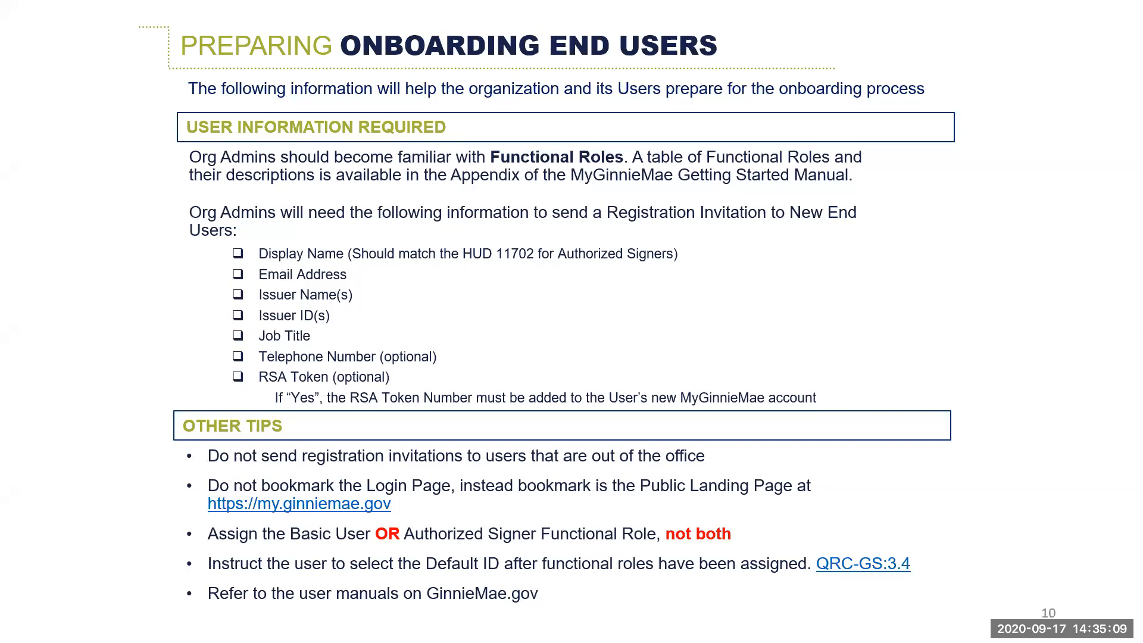
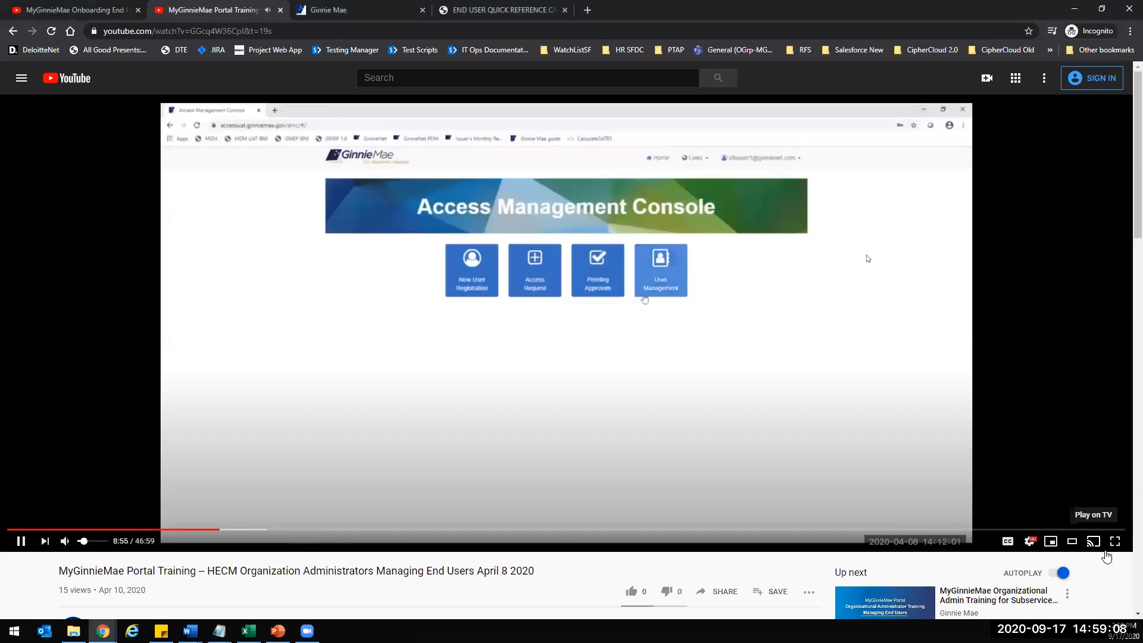
- Play the training video full screen and open the User Management list, page 1 of 3
{"action": "left_click", "coordinate": [1115, 541]}
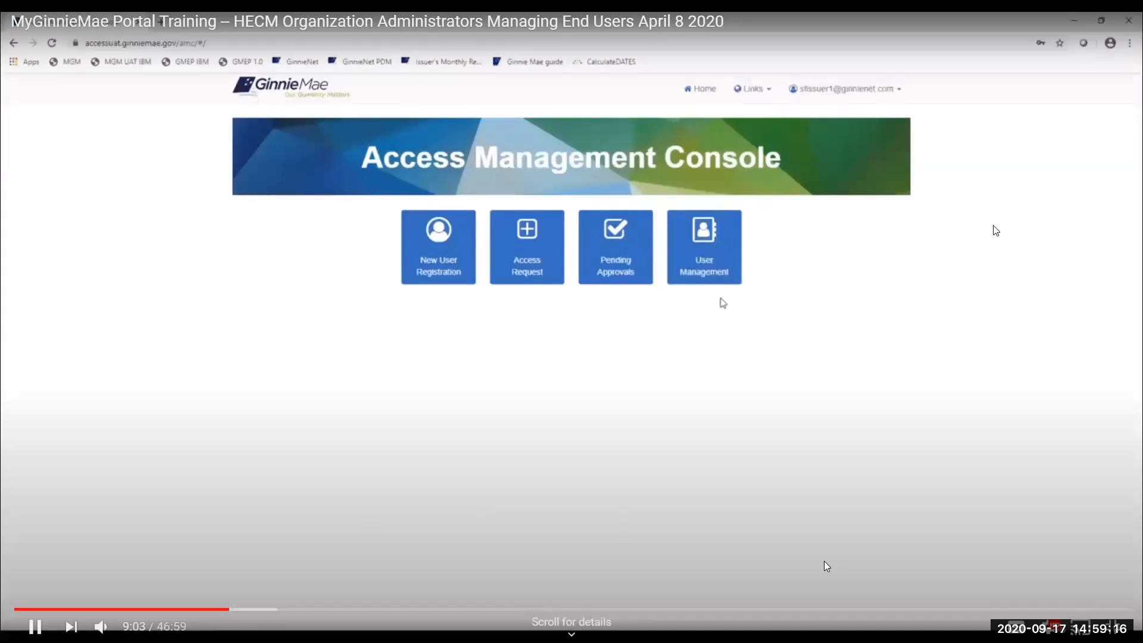
{"action": "left_click", "coordinate": [717, 269]}
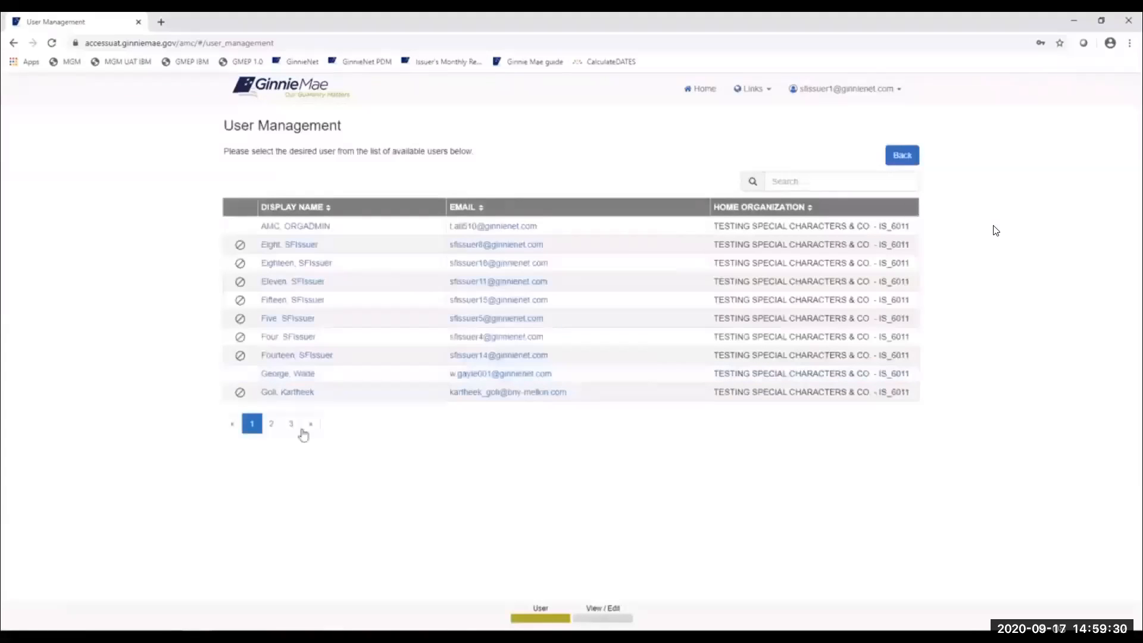
- Go to page 2 of the user list and open the last listed user's Edit User Profile
{"action": "left_click", "coordinate": [273, 434]}
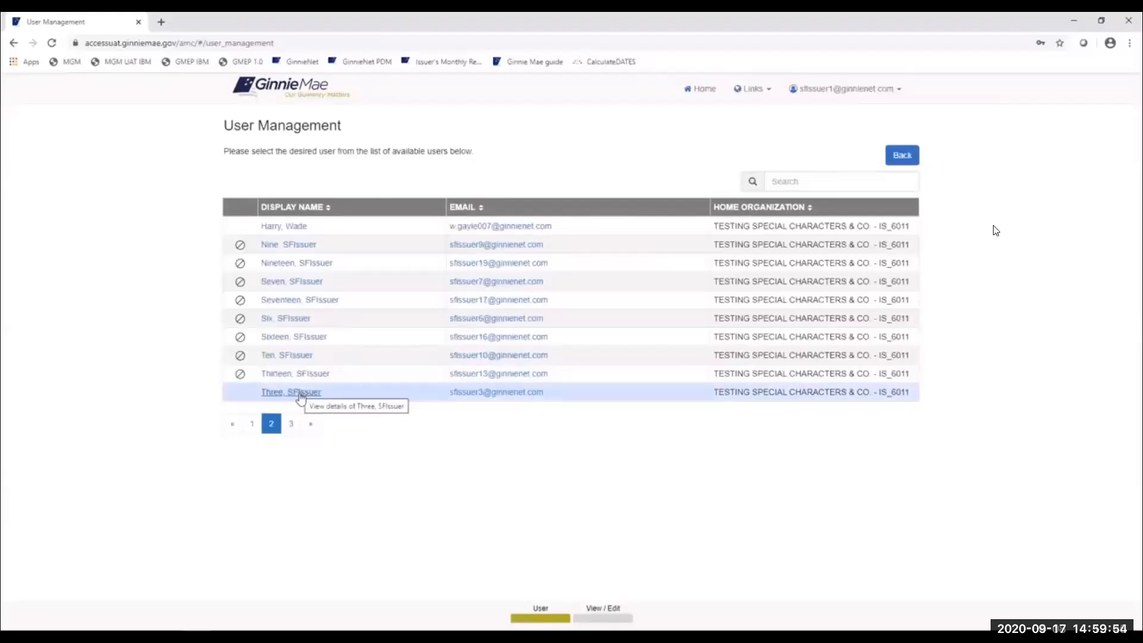
{"action": "left_click", "coordinate": [300, 393]}
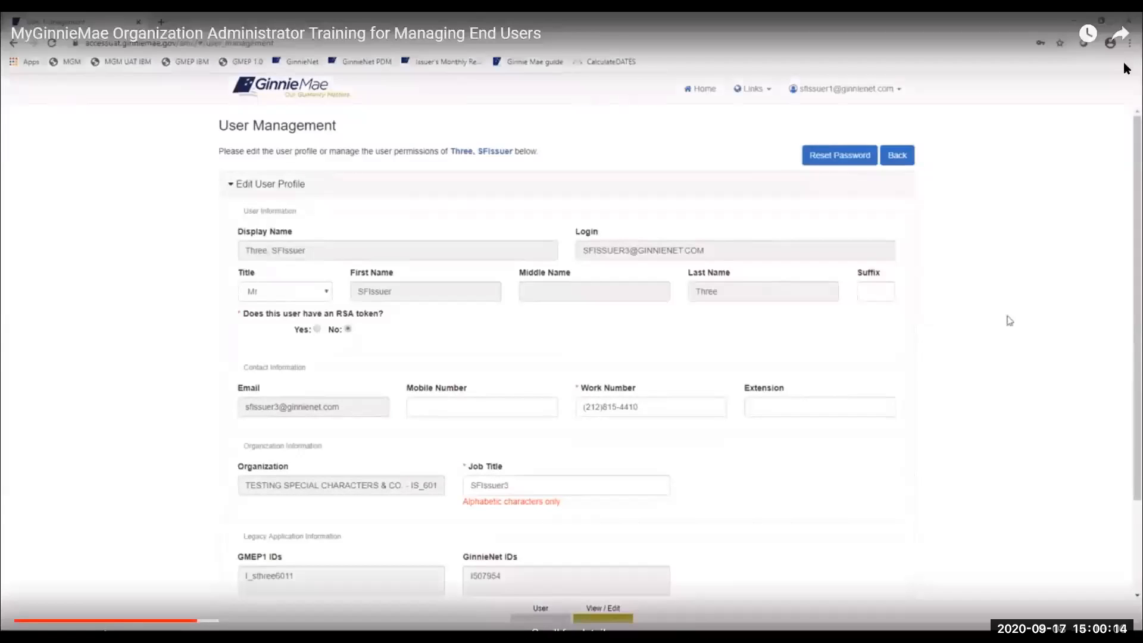
- Expand Manage User Permissions to show six functional roles with statuses and the ALL USERS system role
{"action": "left_click_drag", "start_coordinate": [1135, 148], "coordinate": [1135, 155]}
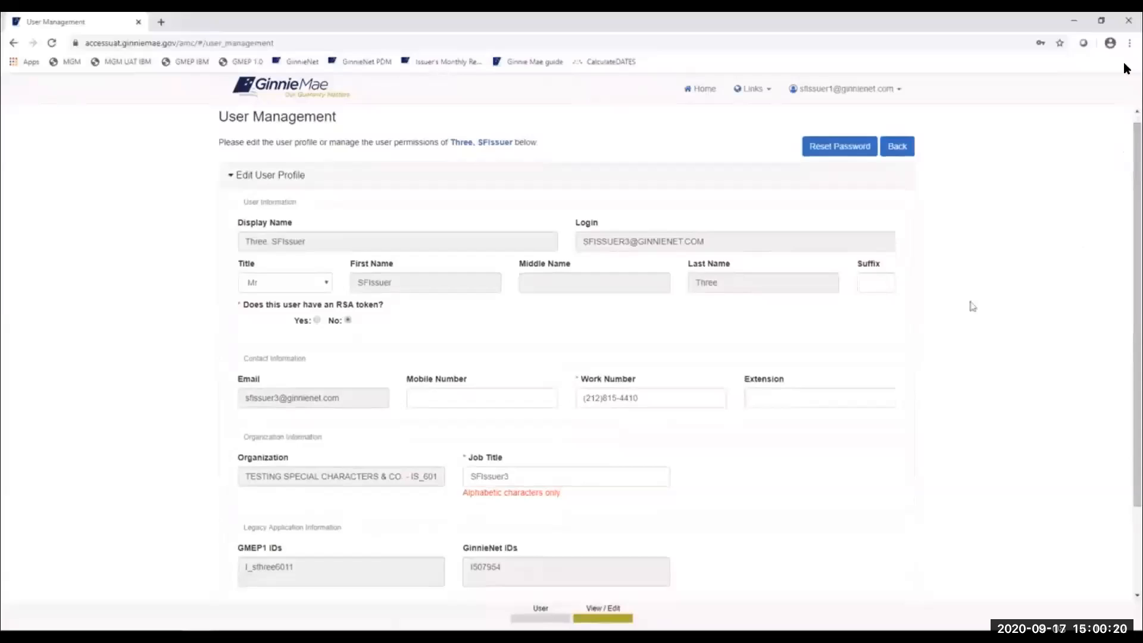
{"action": "scroll", "coordinate": [797, 448], "scroll_direction": "down", "scroll_amount": 2}
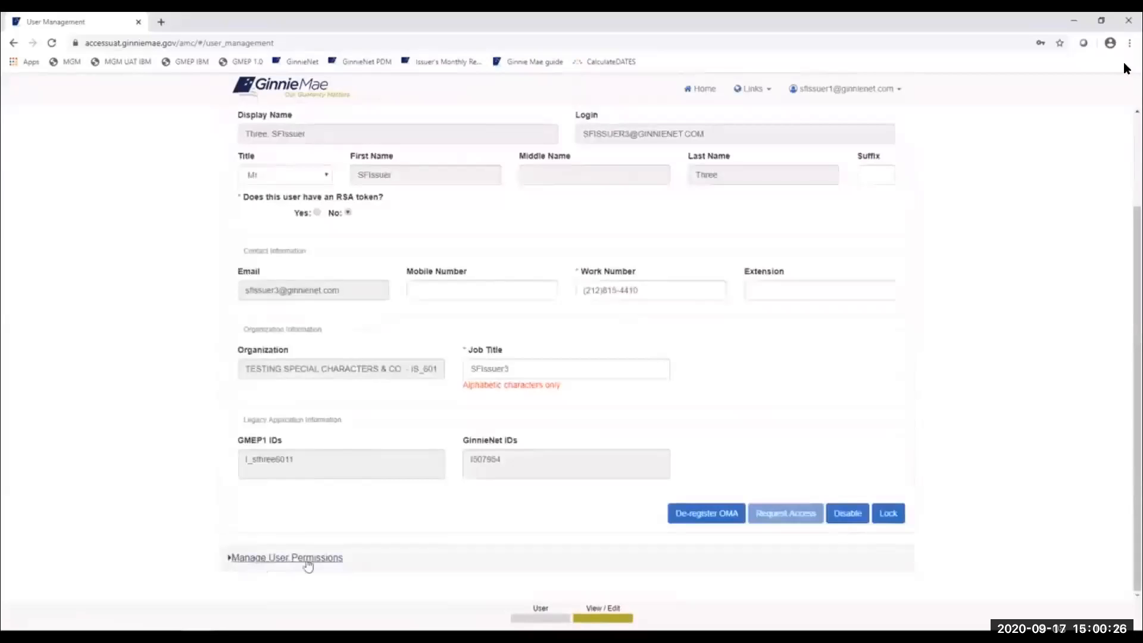
{"action": "left_click", "coordinate": [259, 565]}
{"action": "scroll", "coordinate": [442, 510], "scroll_direction": "down", "scroll_amount": 4}
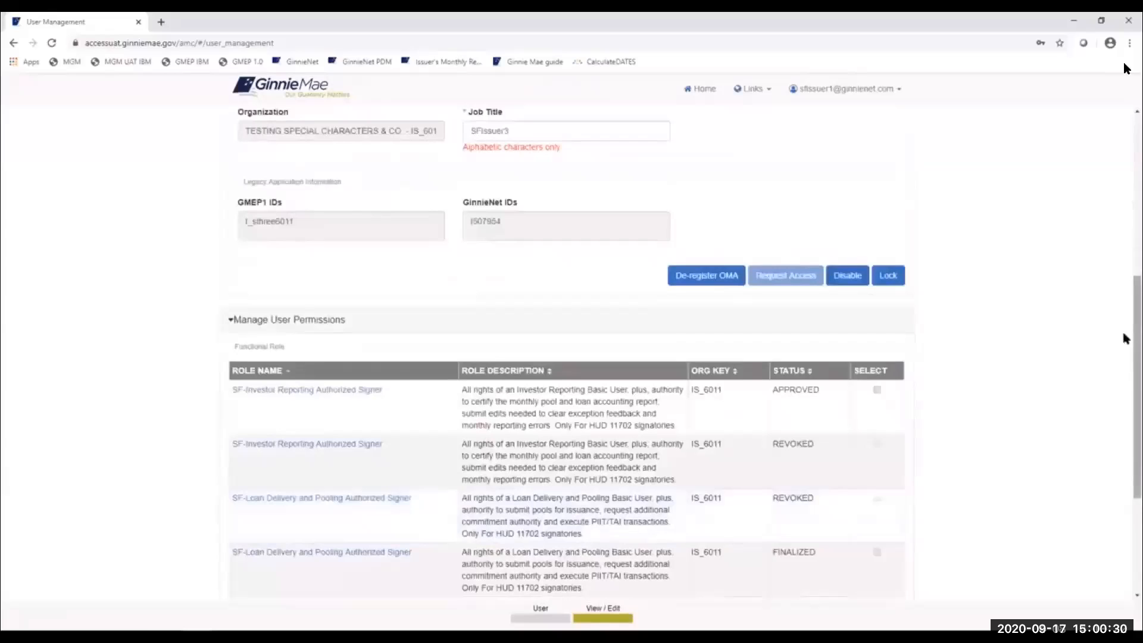
{"action": "scroll", "coordinate": [1125, 351], "scroll_direction": "down", "scroll_amount": 2}
{"action": "scroll", "coordinate": [1125, 381], "scroll_direction": "down", "scroll_amount": 2}
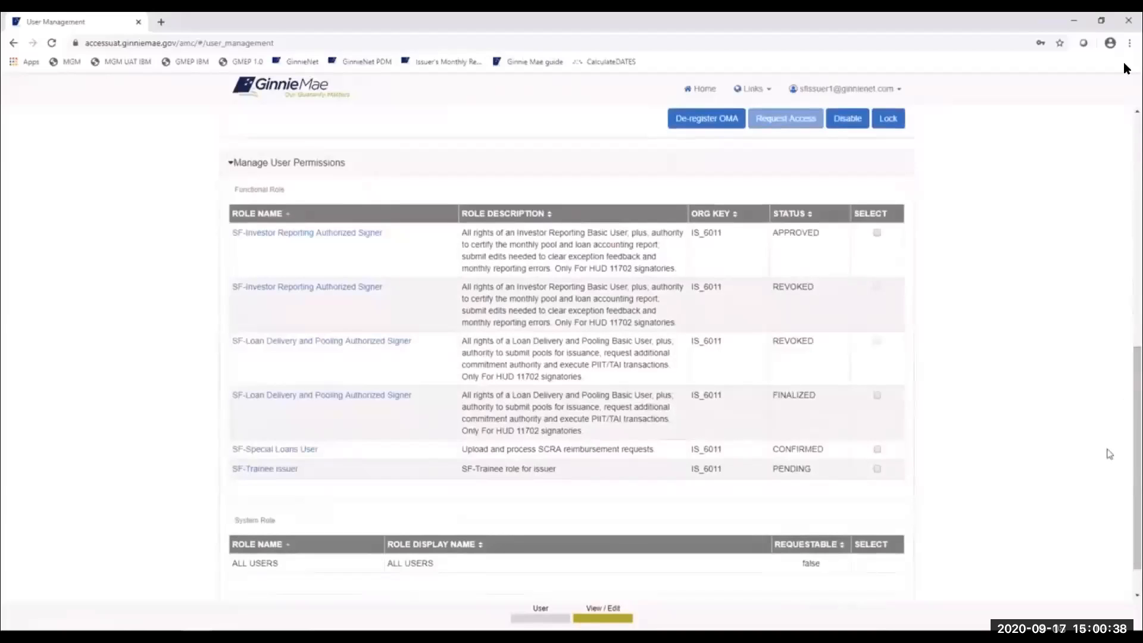
- Show status details for the FINALIZED SF-Loan Delivery and Pooling Authorized Signer role, listing ten CONFIRMED roles
{"action": "mouse_move", "coordinate": [1123, 14]}
{"action": "left_click", "coordinate": [304, 398]}
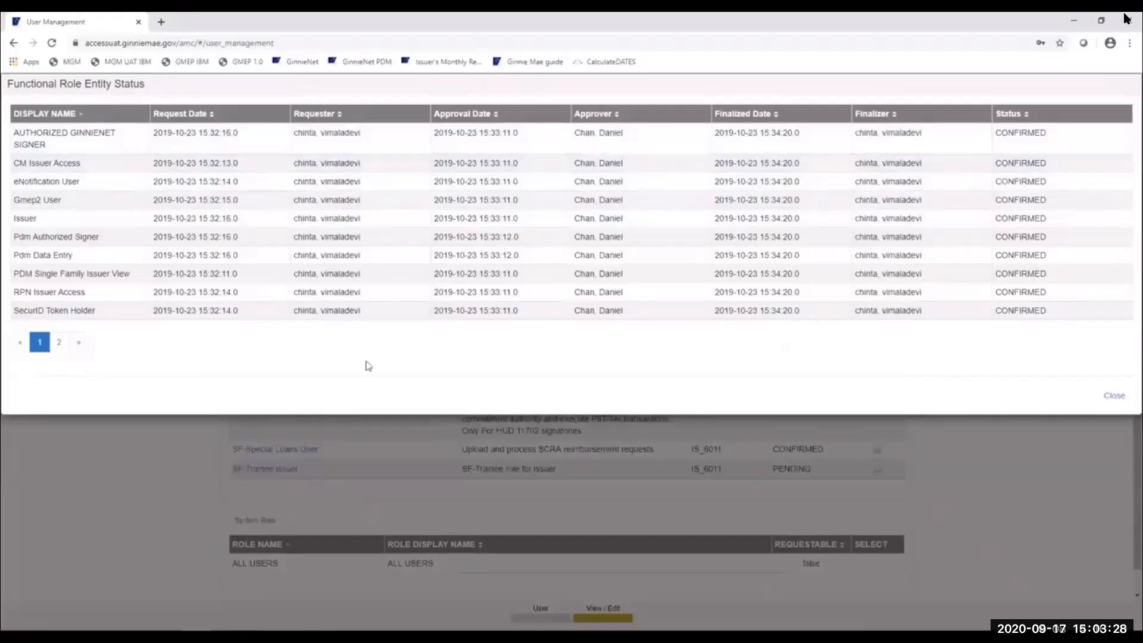
- Close the Functional Role Entity Status dialog and scroll back up to the functional roles
{"action": "left_click", "coordinate": [1109, 403]}
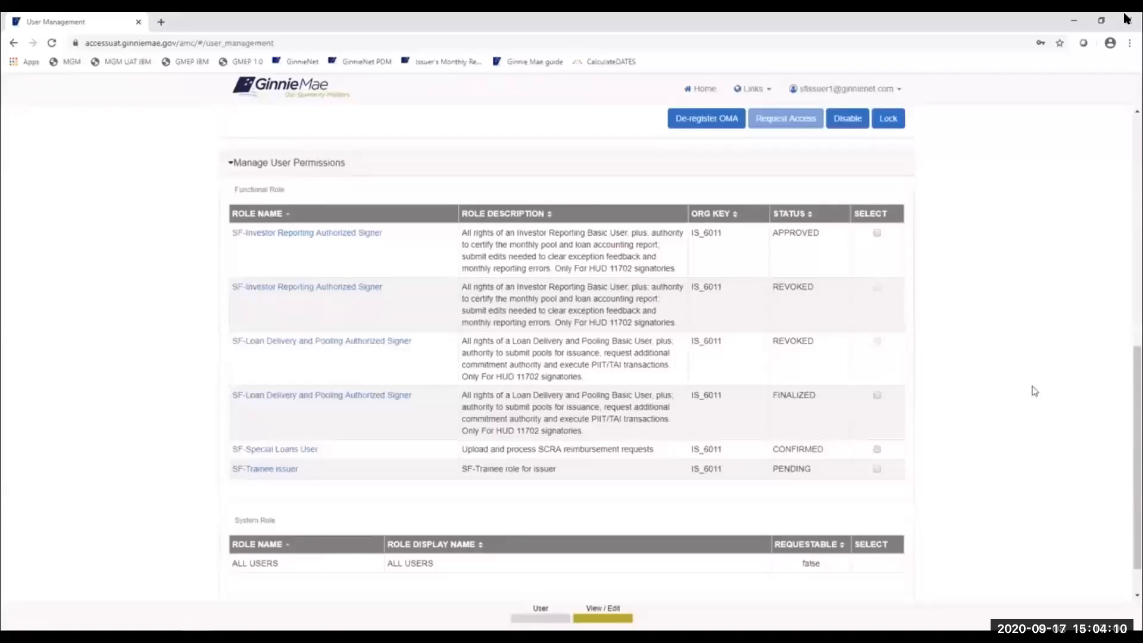
{"action": "scroll", "coordinate": [842, 400], "scroll_direction": "up", "scroll_amount": 1}
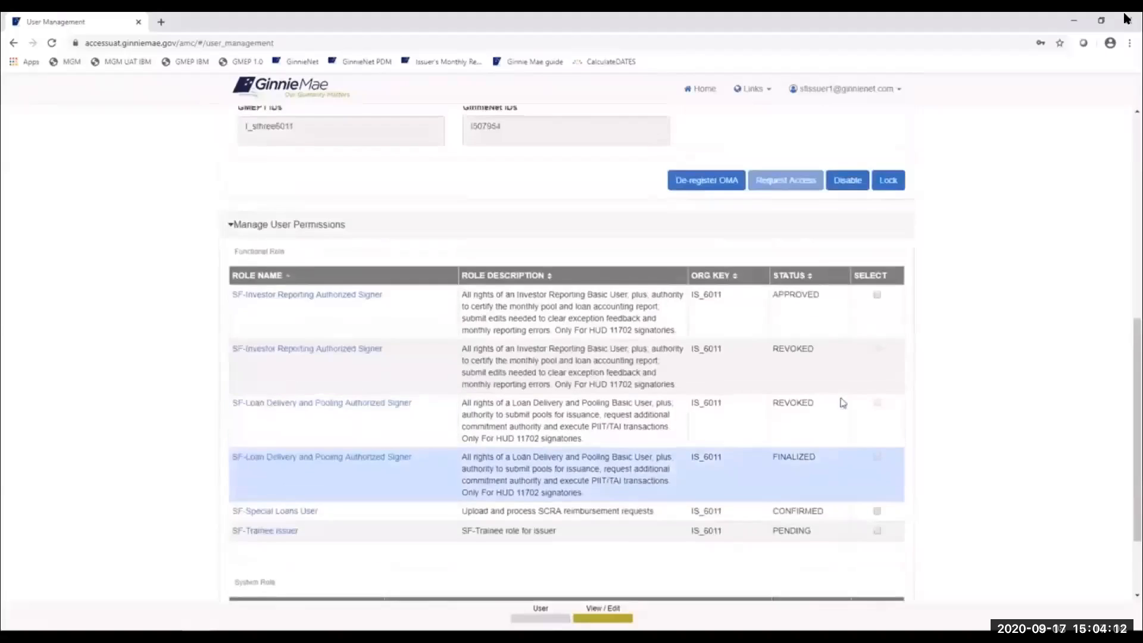
- Look through the Edit User Profile form, then go Back to page 2 of the user list
{"action": "scroll", "coordinate": [841, 401], "scroll_direction": "up", "scroll_amount": 7}
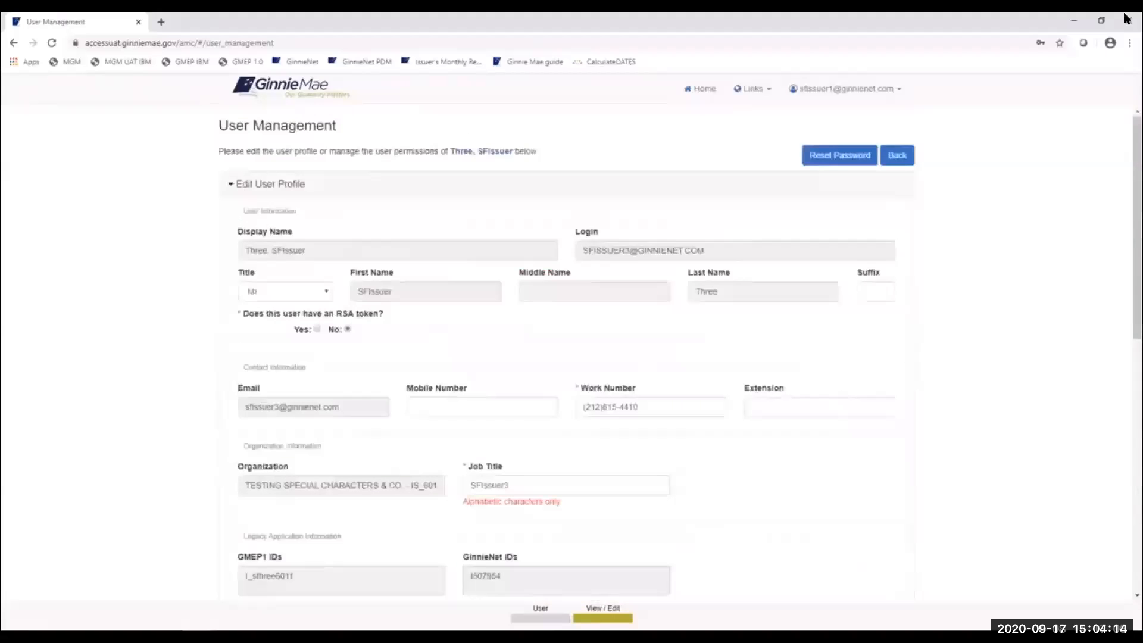
{"action": "left_click_drag", "start_coordinate": [1135, 190], "coordinate": [1135, 195]}
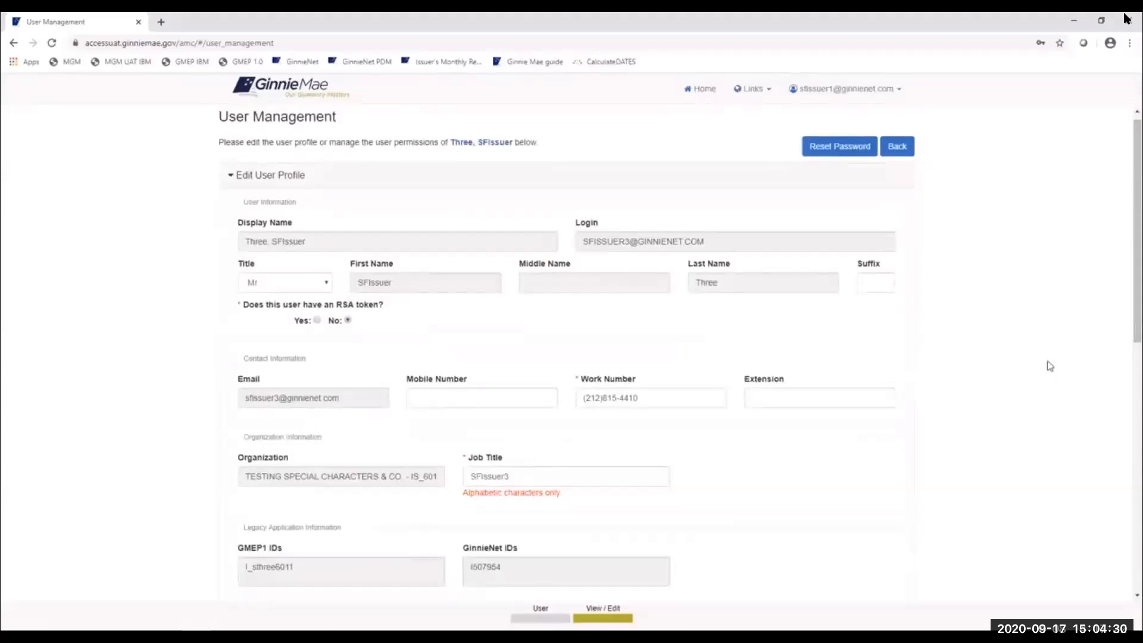
{"action": "scroll", "coordinate": [1053, 358], "scroll_direction": "down", "scroll_amount": 1}
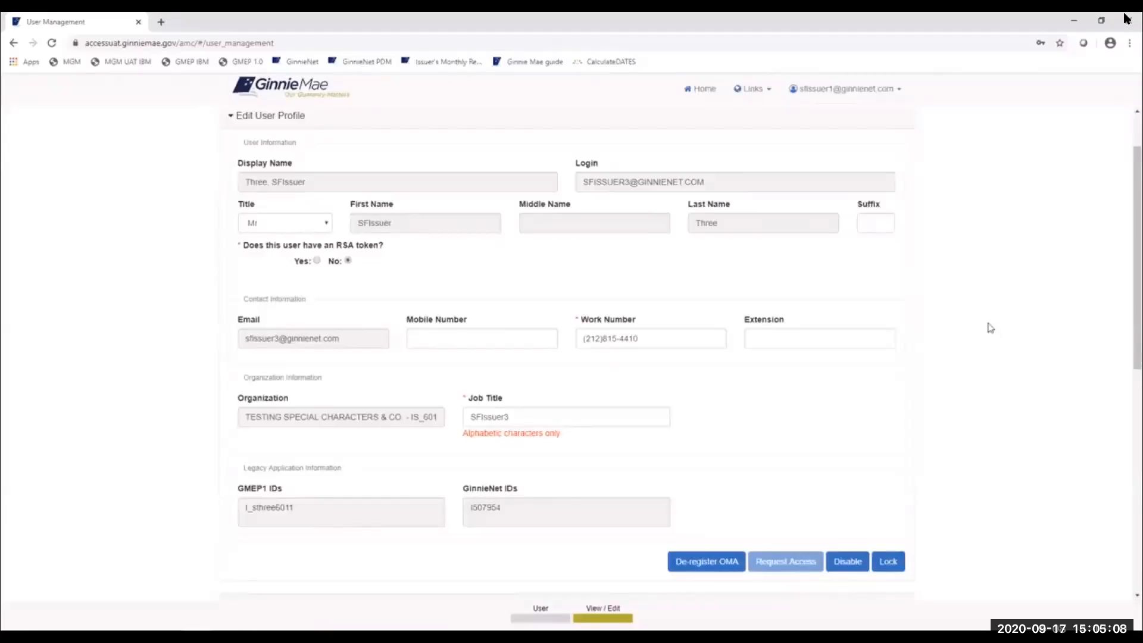
{"action": "scroll", "coordinate": [990, 325], "scroll_direction": "up", "scroll_amount": 2}
{"action": "left_click", "coordinate": [893, 156]}
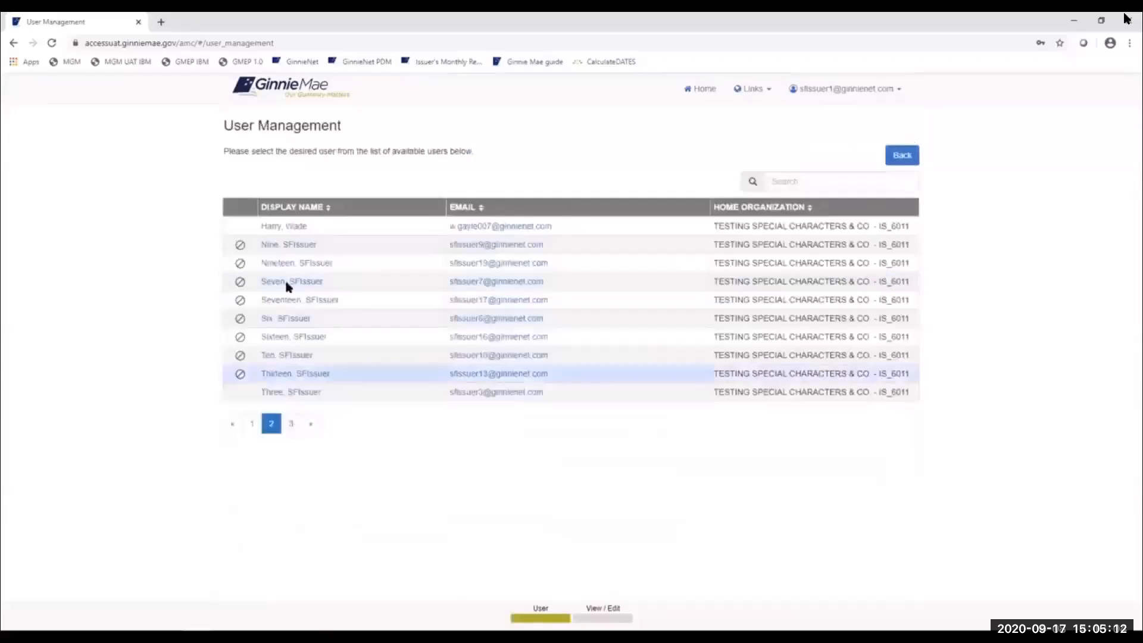
- Open the first page-2 user's profile and bring the De-register OMA, Request Access, Disable and Lock buttons into view
{"action": "left_click", "coordinate": [292, 228]}
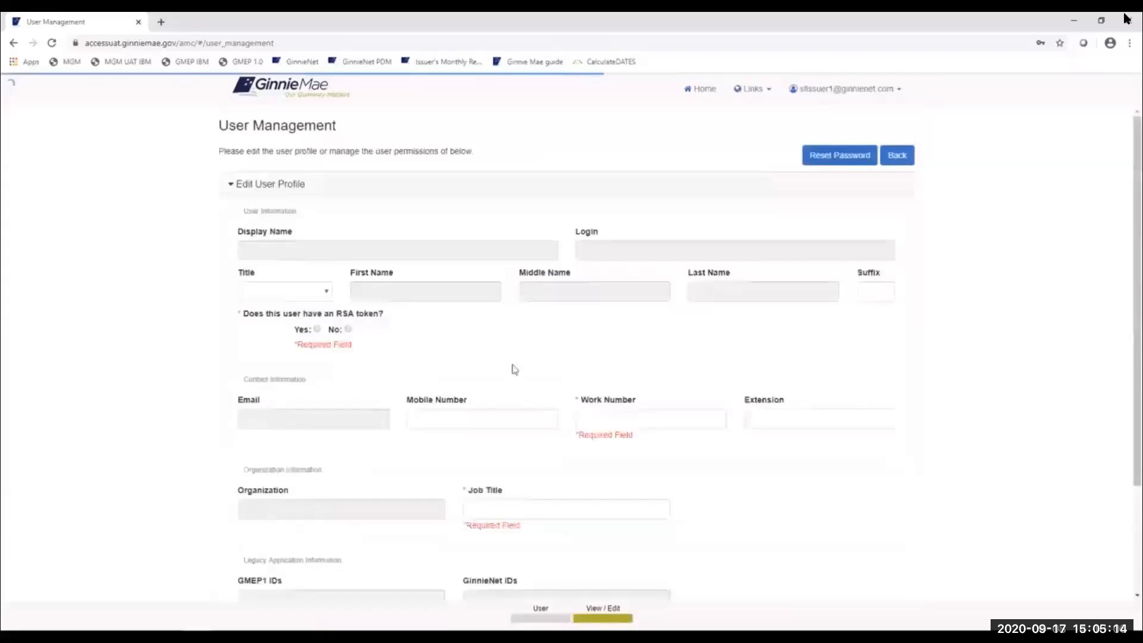
{"action": "scroll", "coordinate": [487, 373], "scroll_direction": "down", "scroll_amount": 3}
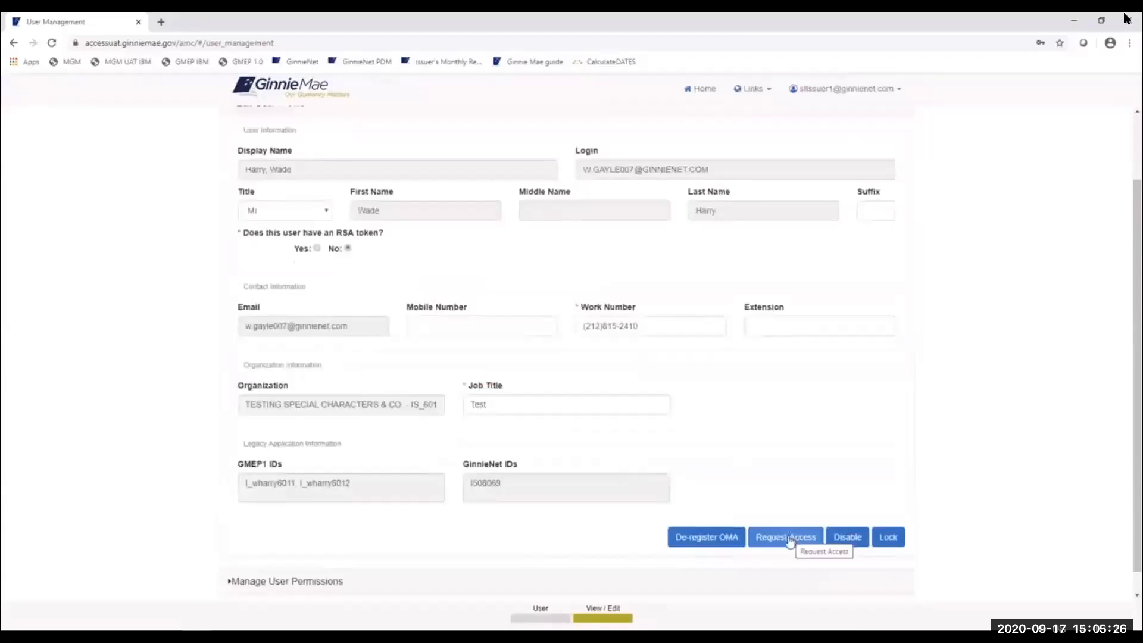
- Start Request Access for this user, browse the Functional Role list, and return to the User step
{"action": "left_click", "coordinate": [787, 542]}
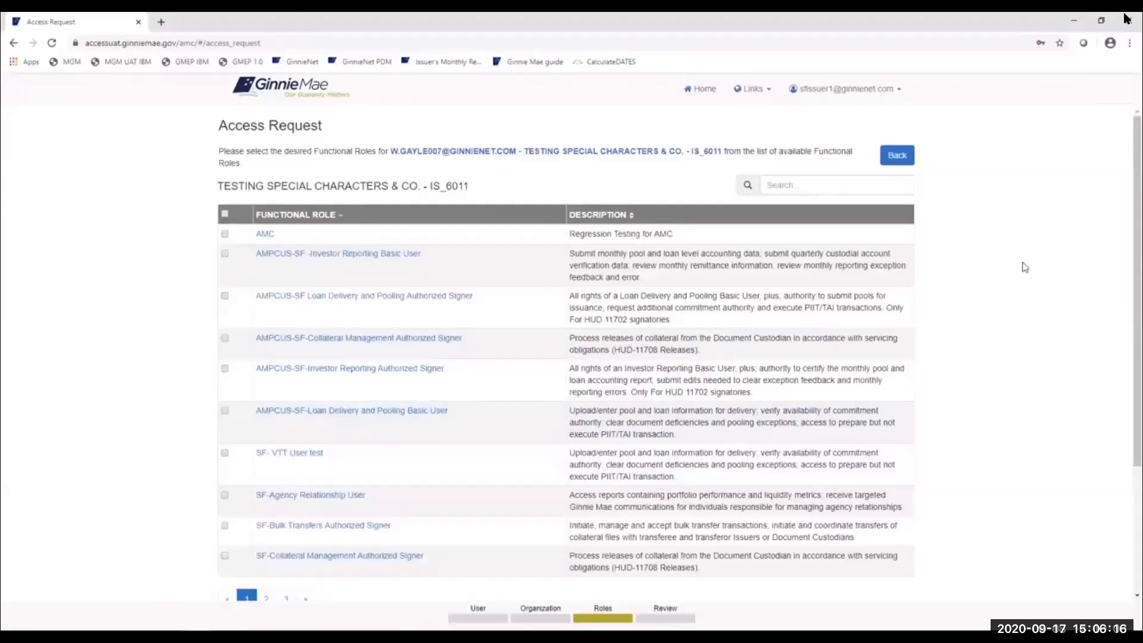
{"action": "scroll", "coordinate": [1023, 266], "scroll_direction": "down", "scroll_amount": 1}
{"action": "scroll", "coordinate": [1022, 265], "scroll_direction": "up", "scroll_amount": 1}
{"action": "left_click", "coordinate": [897, 156]}
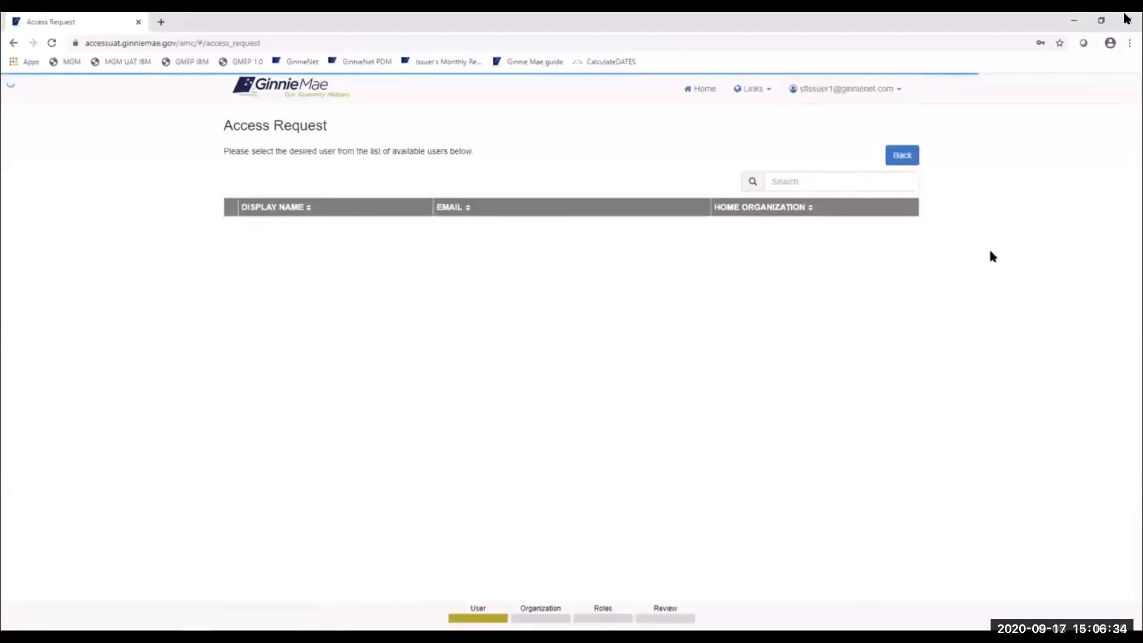
- From Home, reopen User Management, go to page 2, and open the first user's profile
{"action": "left_click", "coordinate": [707, 94]}
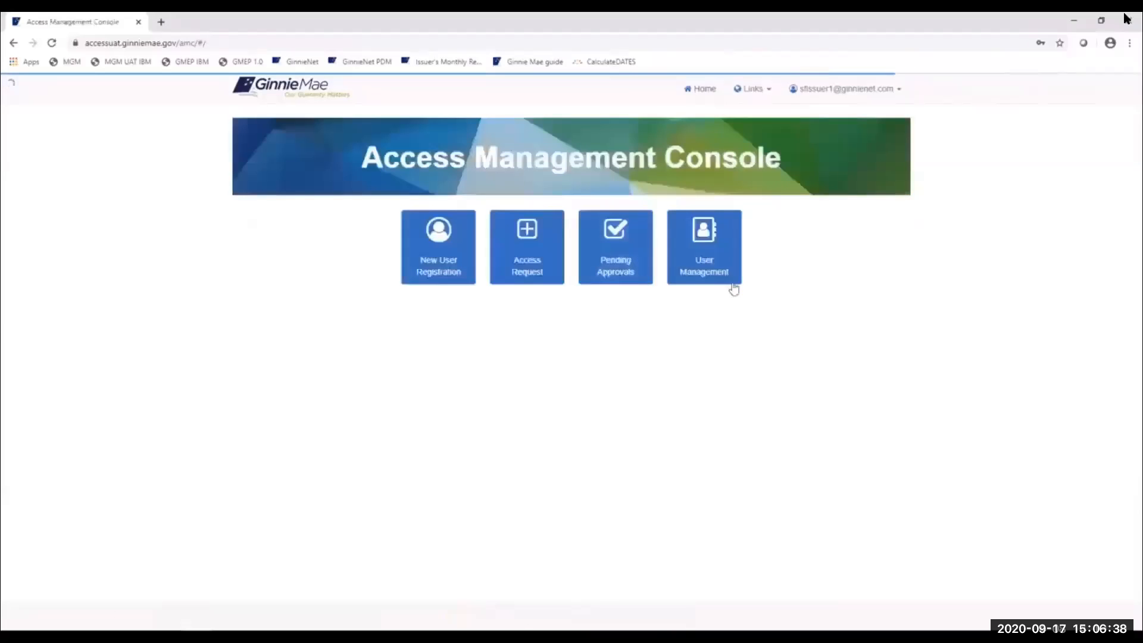
{"action": "left_click", "coordinate": [723, 274]}
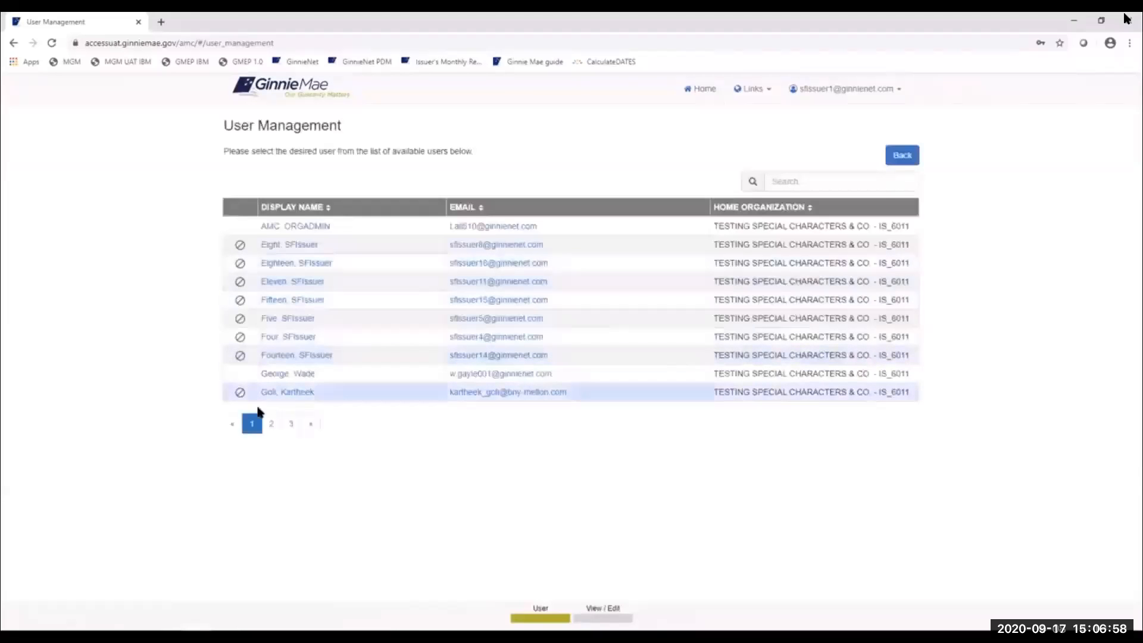
{"action": "left_click", "coordinate": [271, 423]}
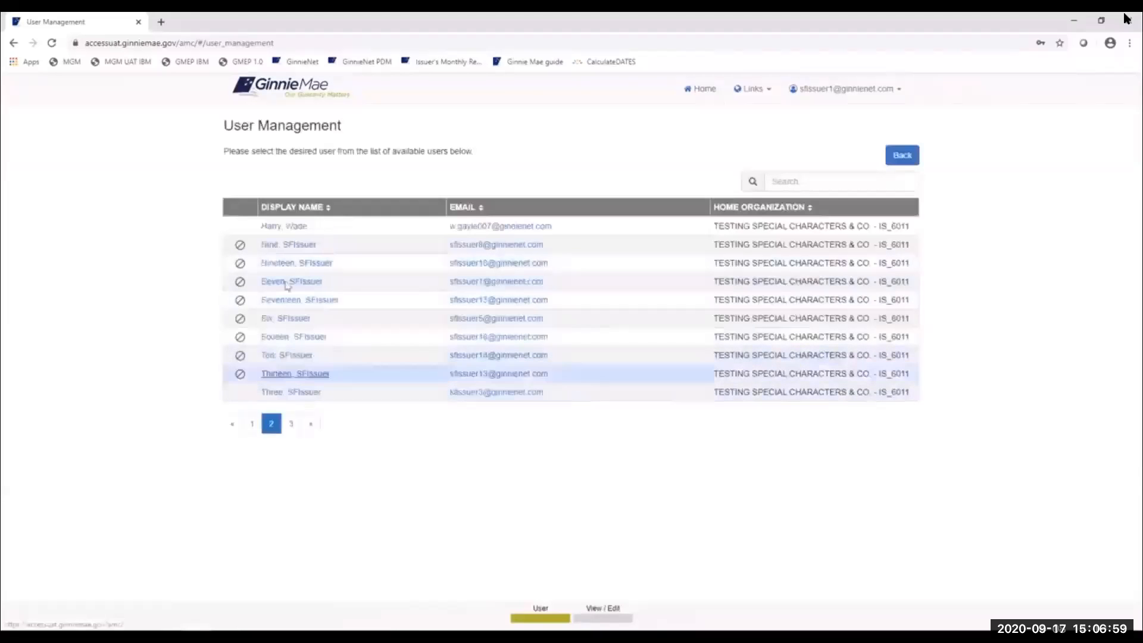
{"action": "left_click", "coordinate": [294, 227]}
{"action": "scroll", "coordinate": [507, 318], "scroll_direction": "down", "scroll_amount": 2}
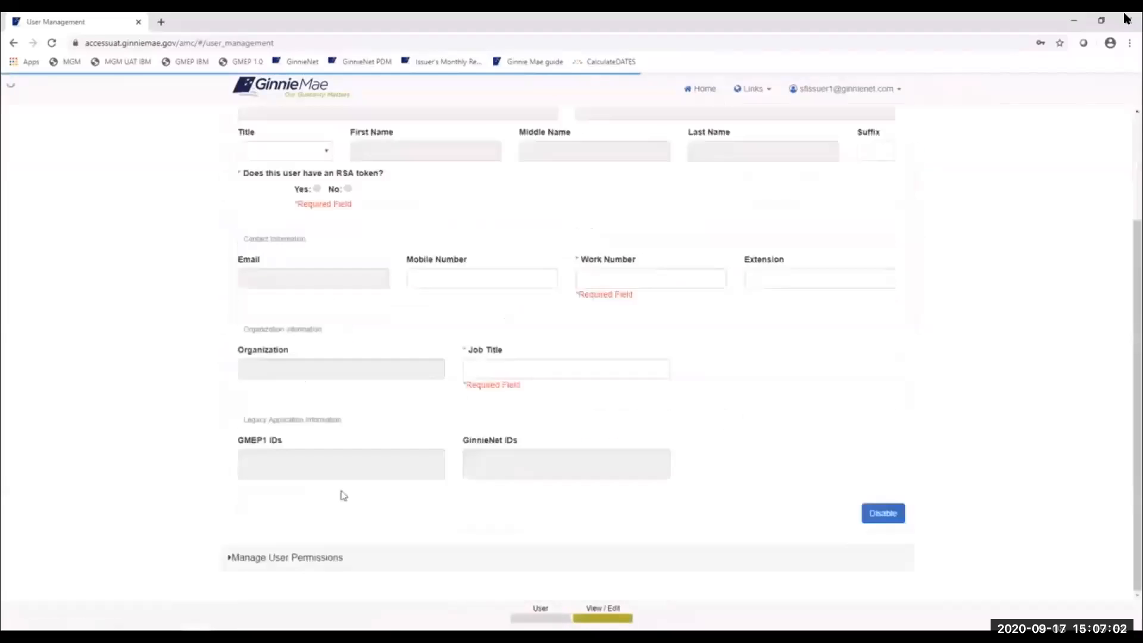
- Expand Manage User Permissions and select the MF-Loan Delivery and Pooling Basic User role row
{"action": "left_click", "coordinate": [275, 559]}
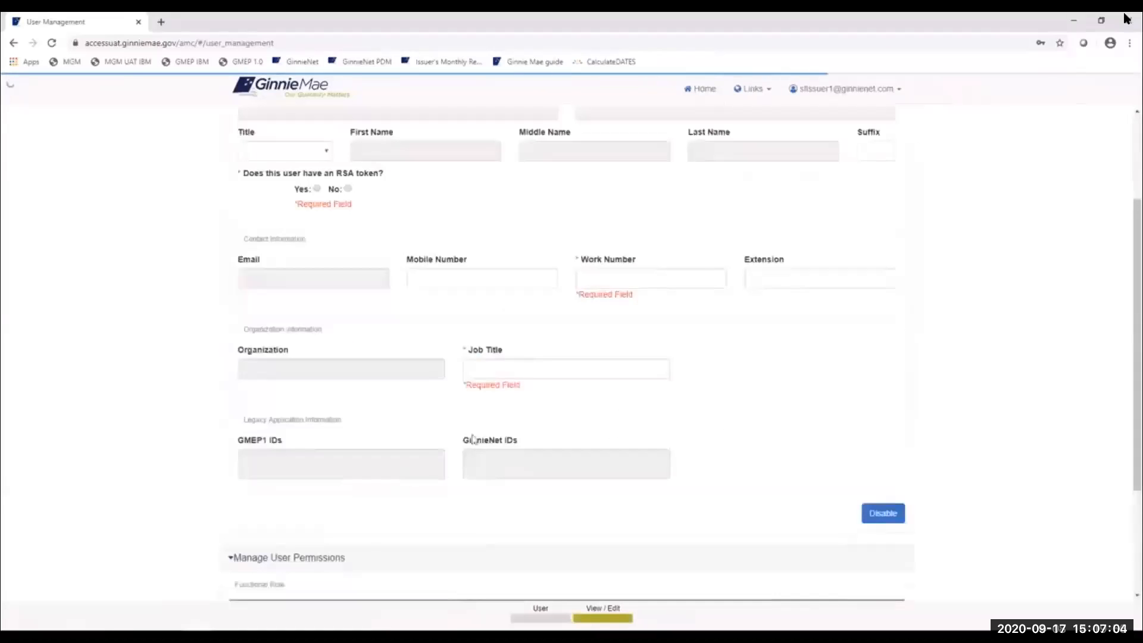
{"action": "scroll", "coordinate": [472, 442], "scroll_direction": "down", "scroll_amount": 2}
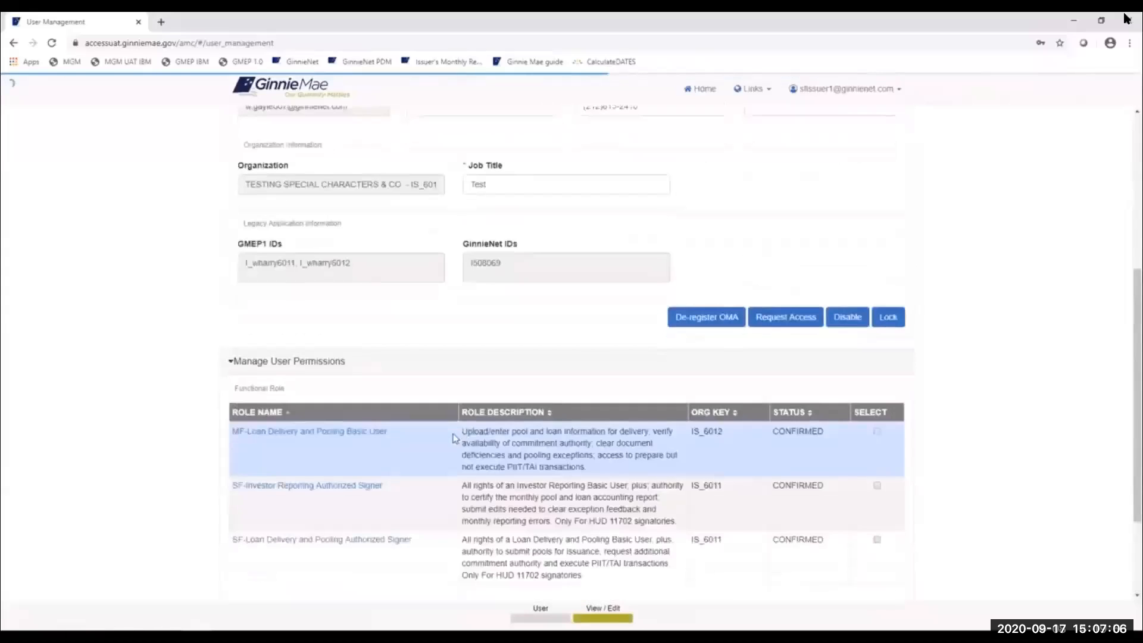
{"action": "scroll", "coordinate": [454, 439], "scroll_direction": "down", "scroll_amount": 2}
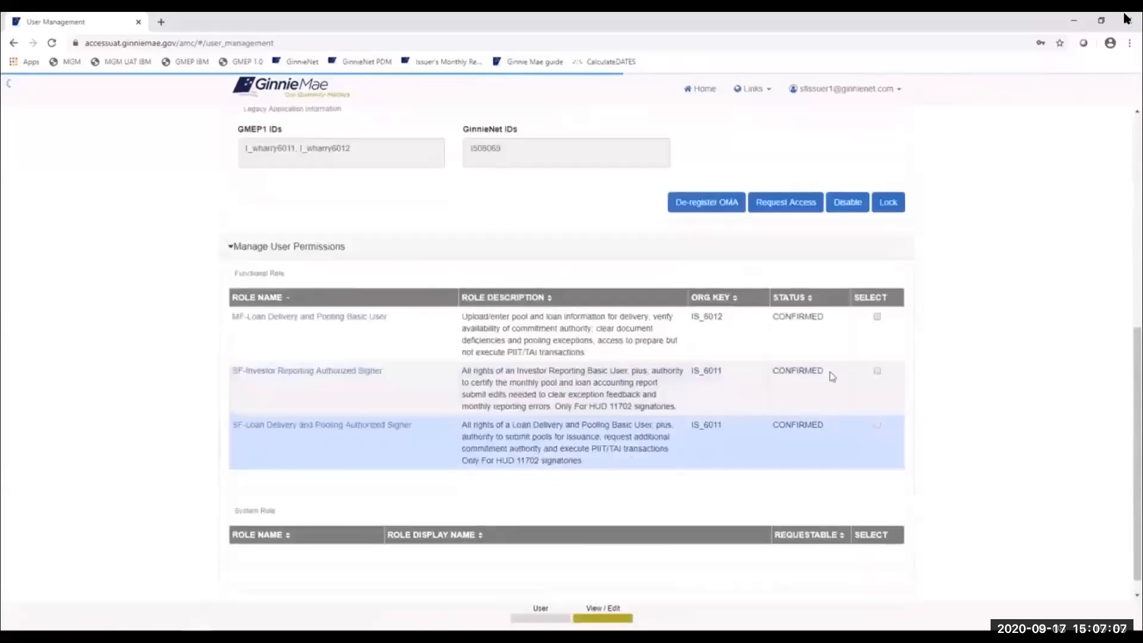
{"action": "left_click", "coordinate": [878, 319]}
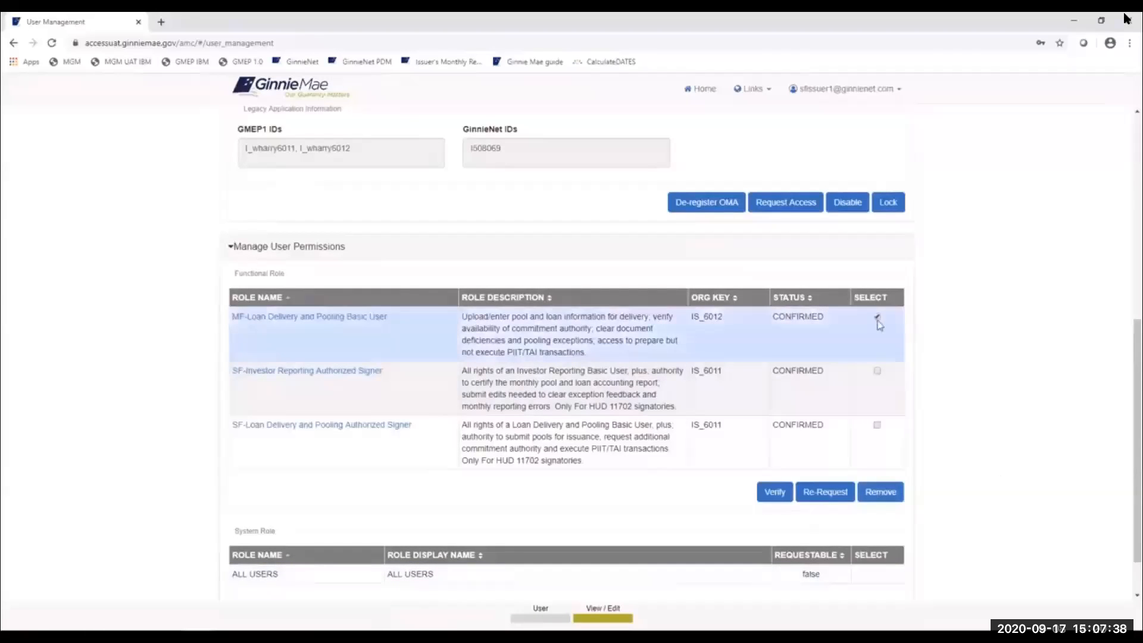
- Remove the MF-Loan Delivery and Pooling Basic User role, confirm it, and return to the page top
{"action": "left_click", "coordinate": [880, 494]}
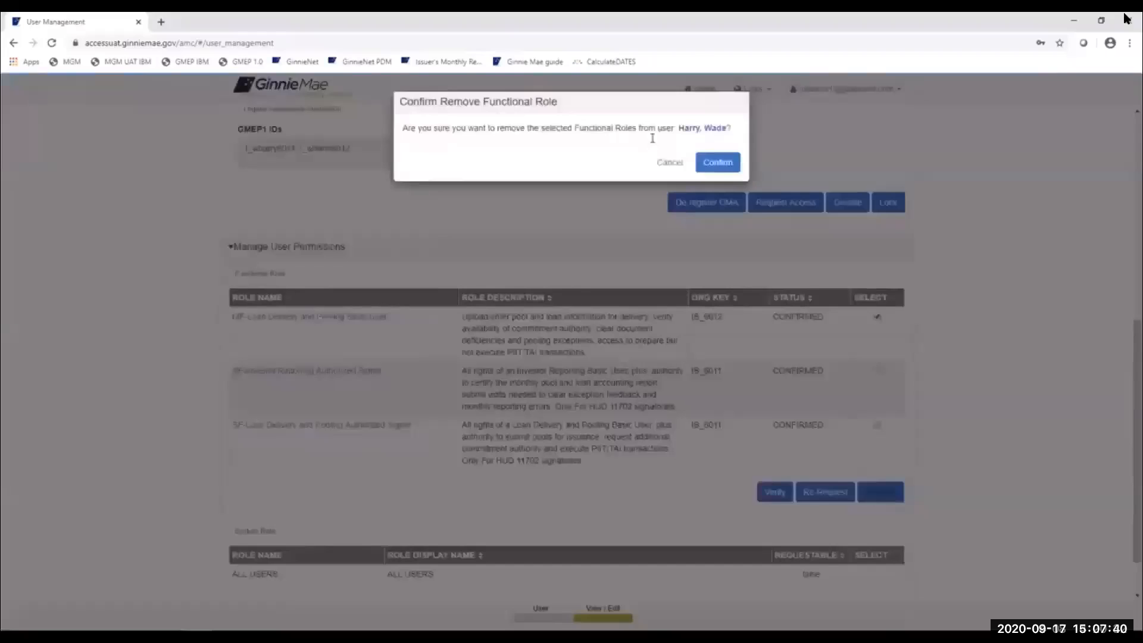
{"action": "left_click", "coordinate": [719, 167]}
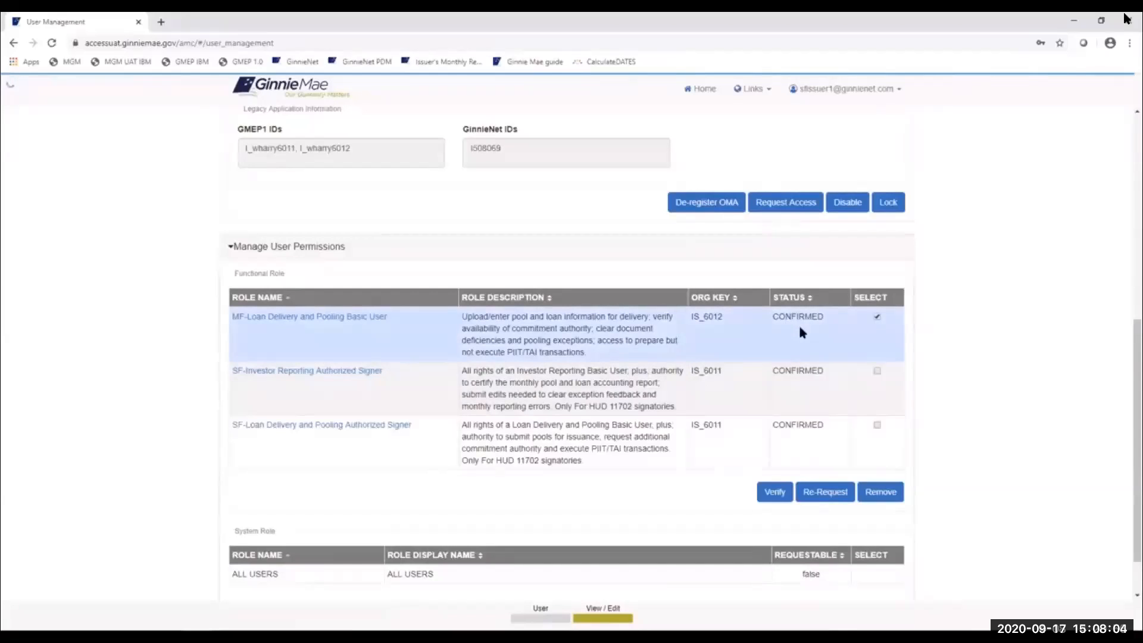
{"action": "mouse_move", "coordinate": [39, 397]}
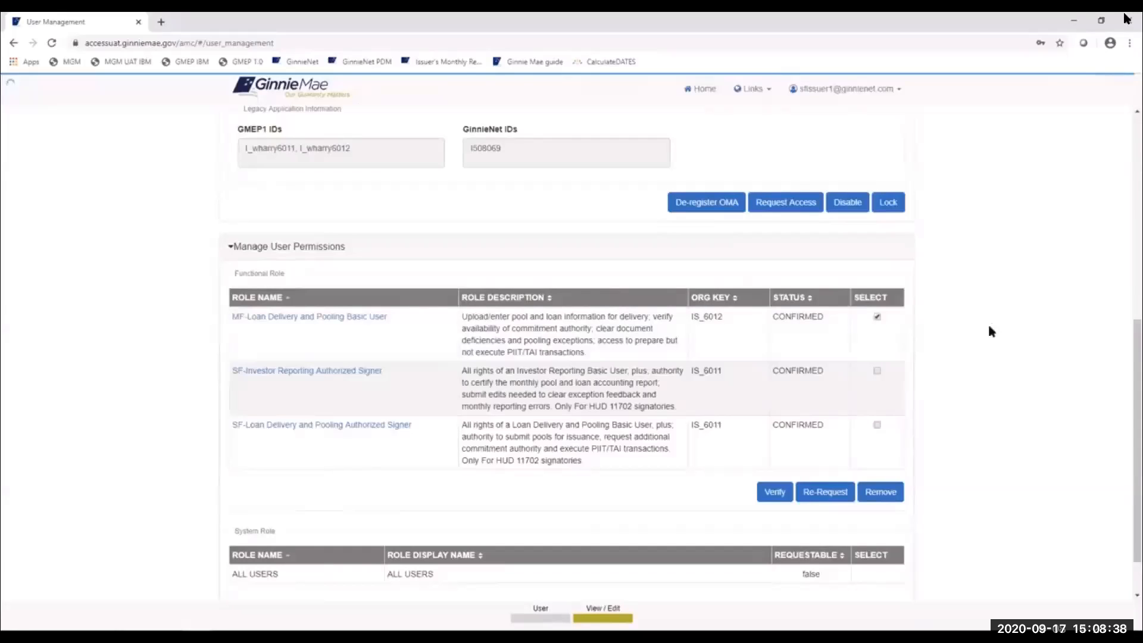
{"action": "scroll", "coordinate": [994, 333], "scroll_direction": "up", "scroll_amount": 1}
{"action": "scroll", "coordinate": [995, 336], "scroll_direction": "up", "scroll_amount": 5}
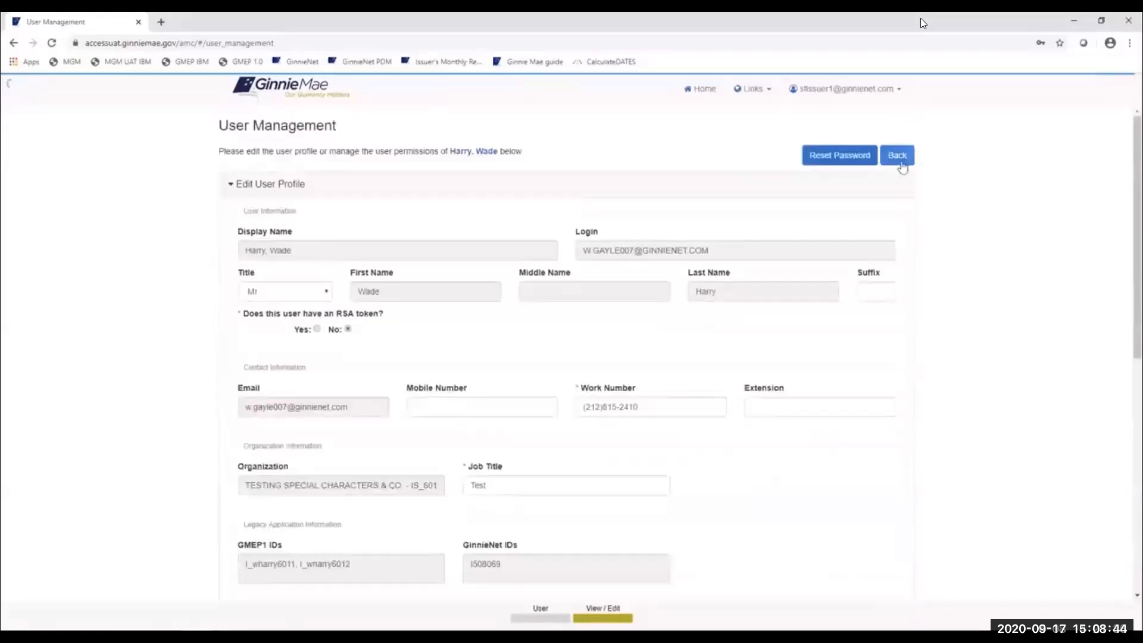
- Go back to the user list, open the next SFIssuer test user, and expand Manage User Permissions
{"action": "left_click", "coordinate": [900, 157]}
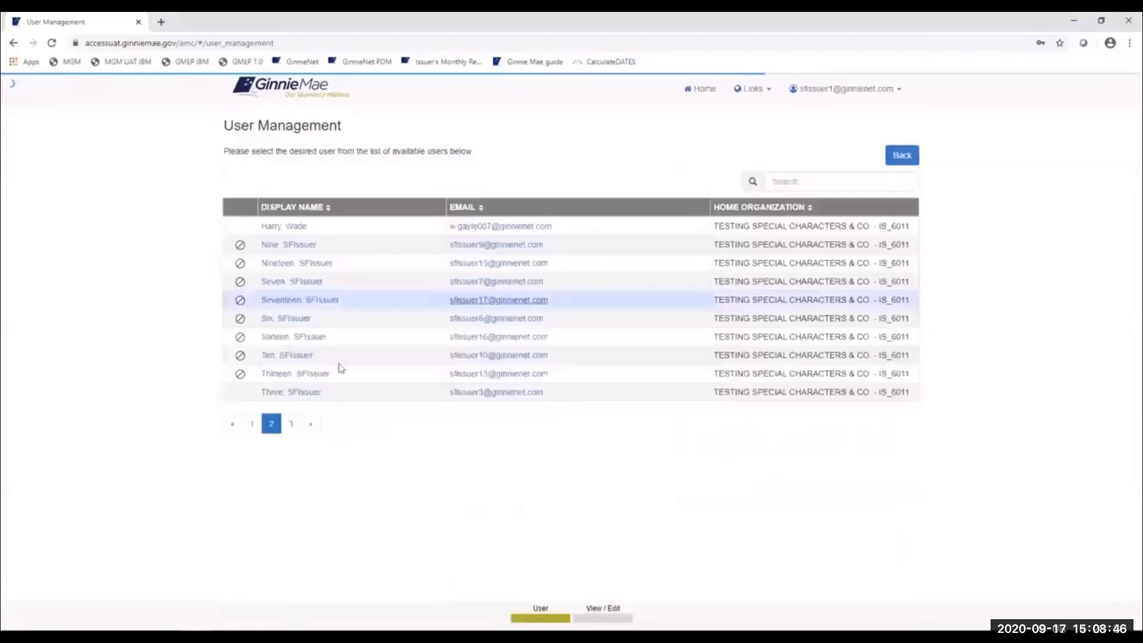
{"action": "left_click", "coordinate": [287, 391]}
{"action": "scroll", "coordinate": [268, 506], "scroll_direction": "down", "scroll_amount": 2}
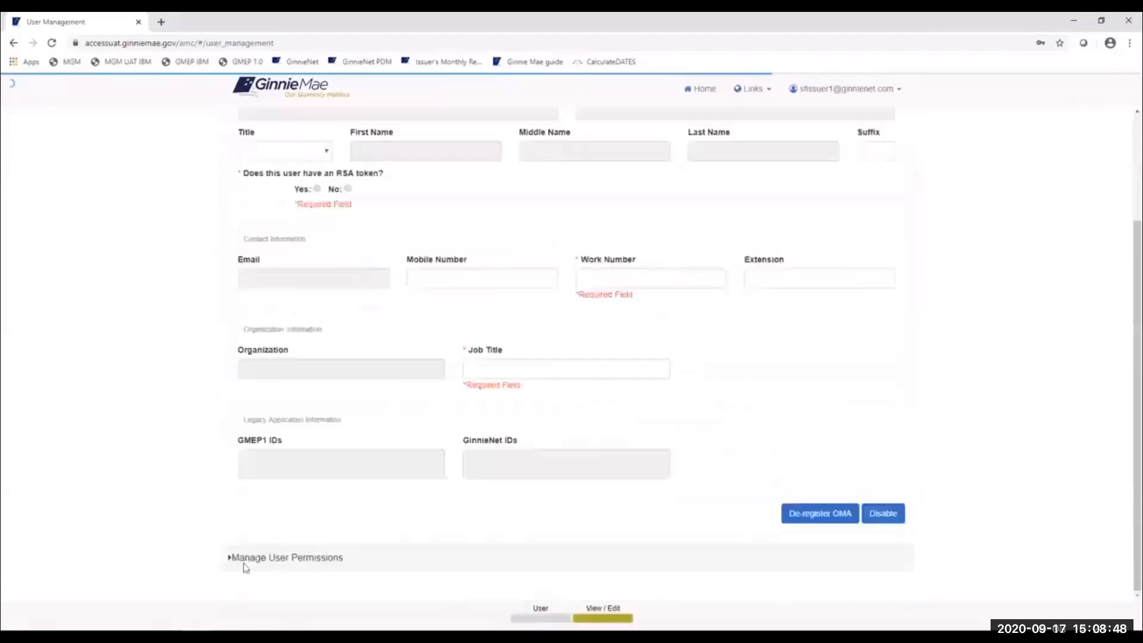
{"action": "left_click", "coordinate": [242, 563]}
- Scroll through that user's functional roles to check the revoked, finalized and pending statuses
{"action": "scroll", "coordinate": [396, 480], "scroll_direction": "down", "scroll_amount": 5}
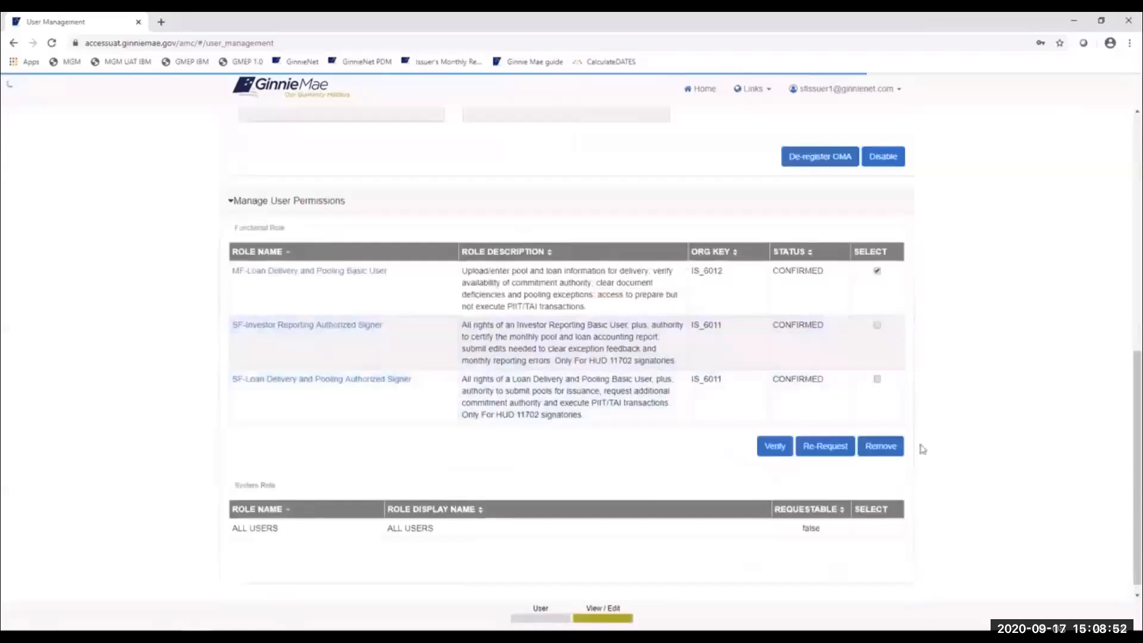
{"action": "scroll", "coordinate": [980, 377], "scroll_direction": "up", "scroll_amount": 7}
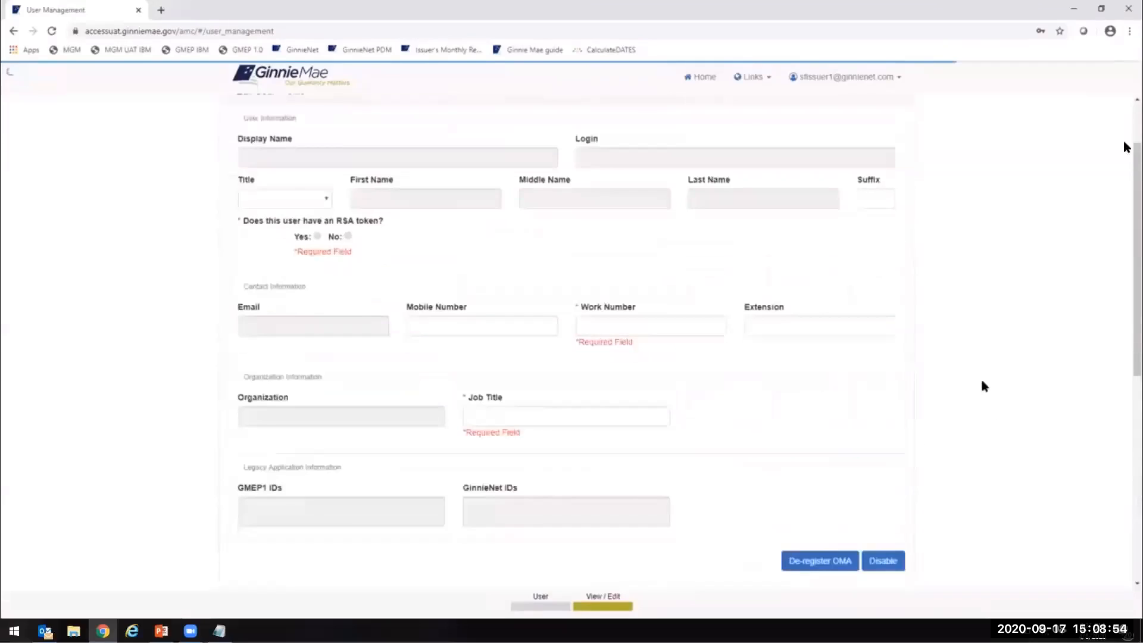
{"action": "scroll", "coordinate": [986, 387], "scroll_direction": "up", "scroll_amount": 2}
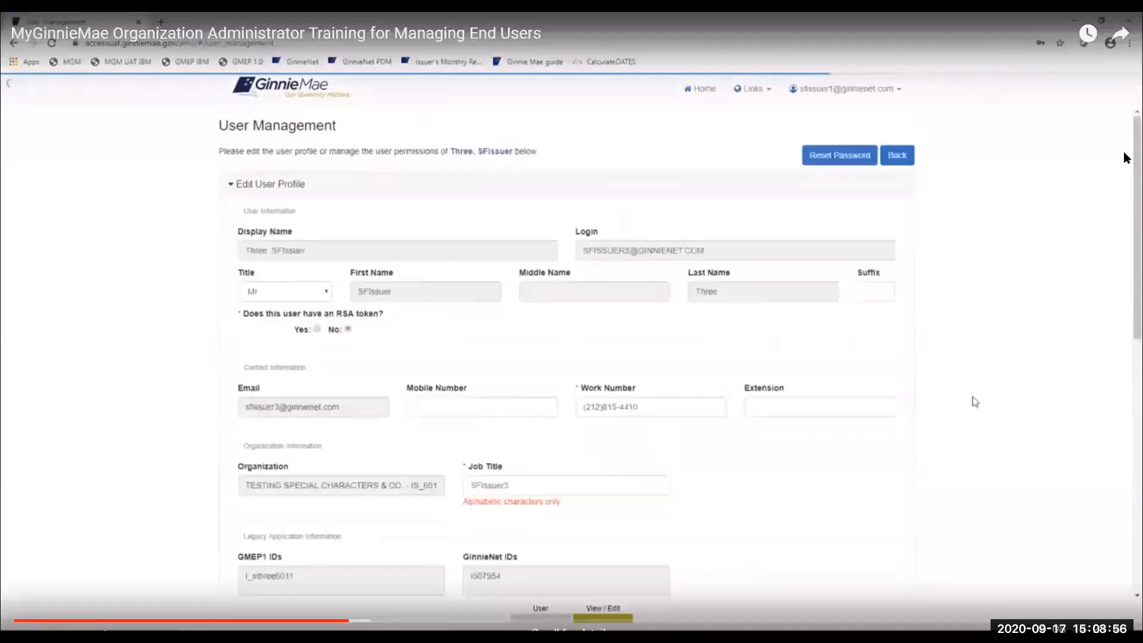
{"action": "scroll", "coordinate": [970, 403], "scroll_direction": "down", "scroll_amount": 6}
{"action": "scroll", "coordinate": [957, 423], "scroll_direction": "down", "scroll_amount": 1}
{"action": "left_click_drag", "start_coordinate": [770, 381], "coordinate": [853, 397]}
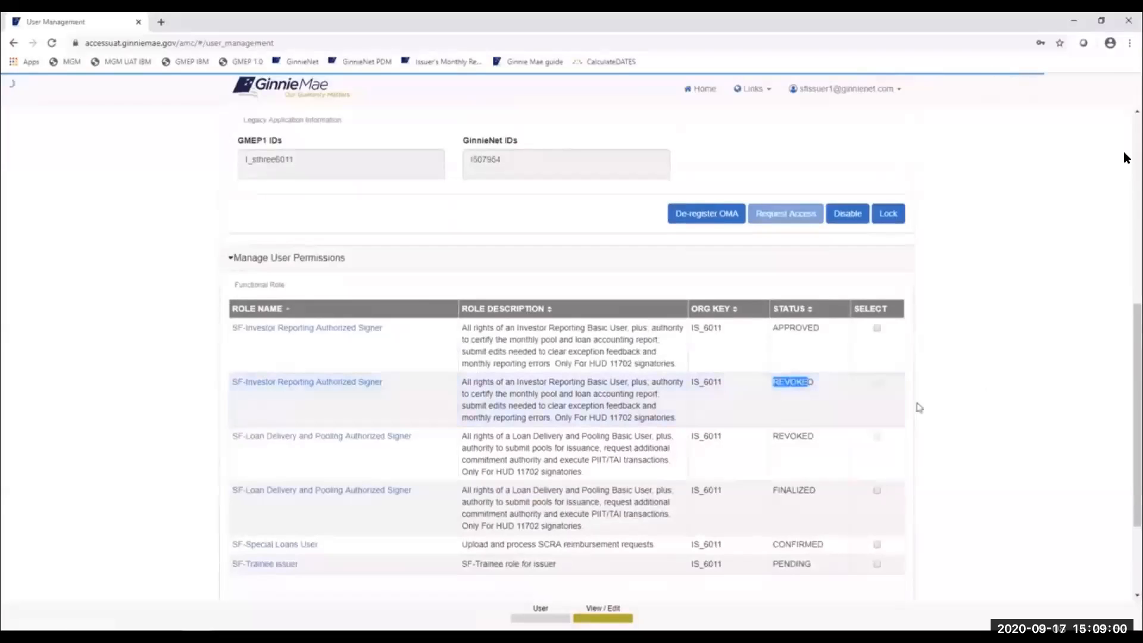
{"action": "left_click", "coordinate": [1001, 408]}
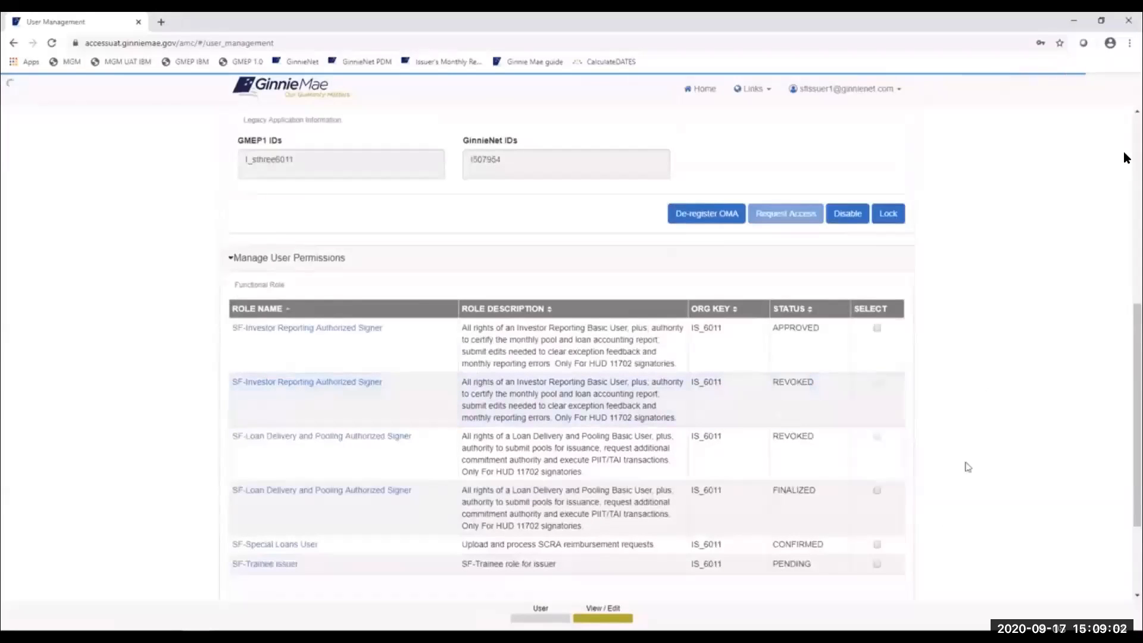
{"action": "scroll", "coordinate": [967, 464], "scroll_direction": "down", "scroll_amount": 1}
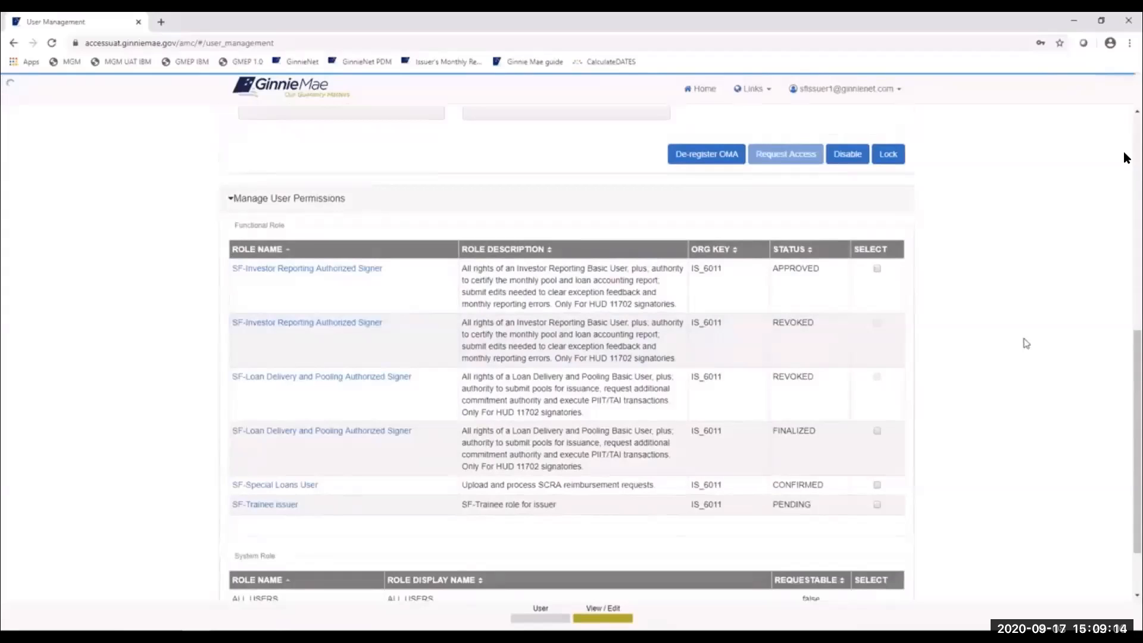
{"action": "scroll", "coordinate": [1021, 333], "scroll_direction": "up", "scroll_amount": 10}
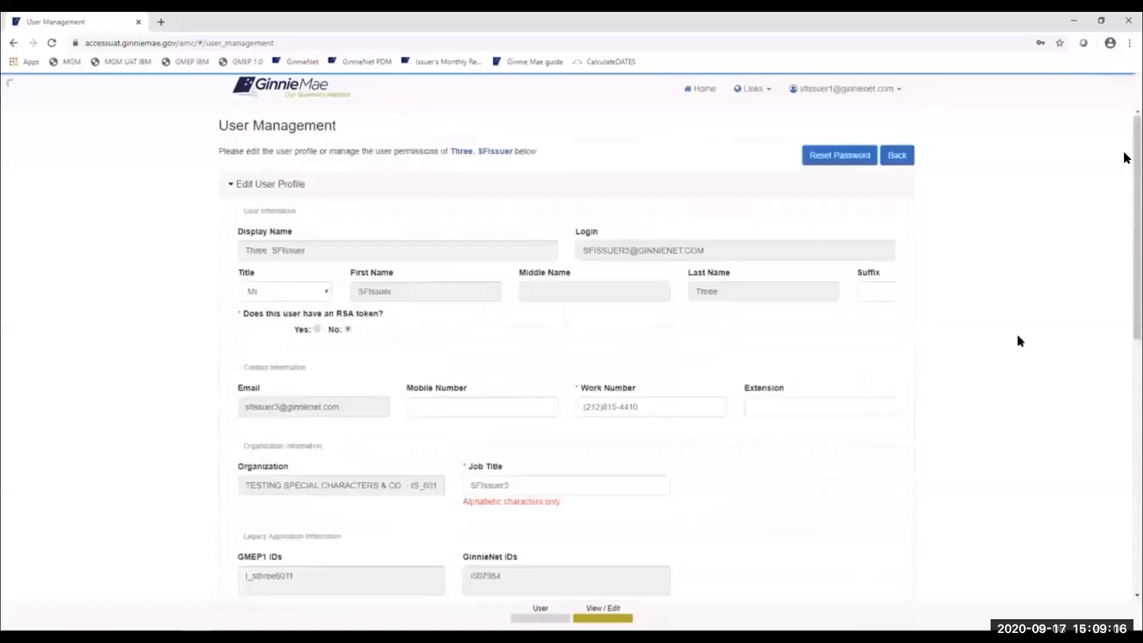
{"action": "left_click_drag", "start_coordinate": [1123, 197], "coordinate": [1124, 200]}
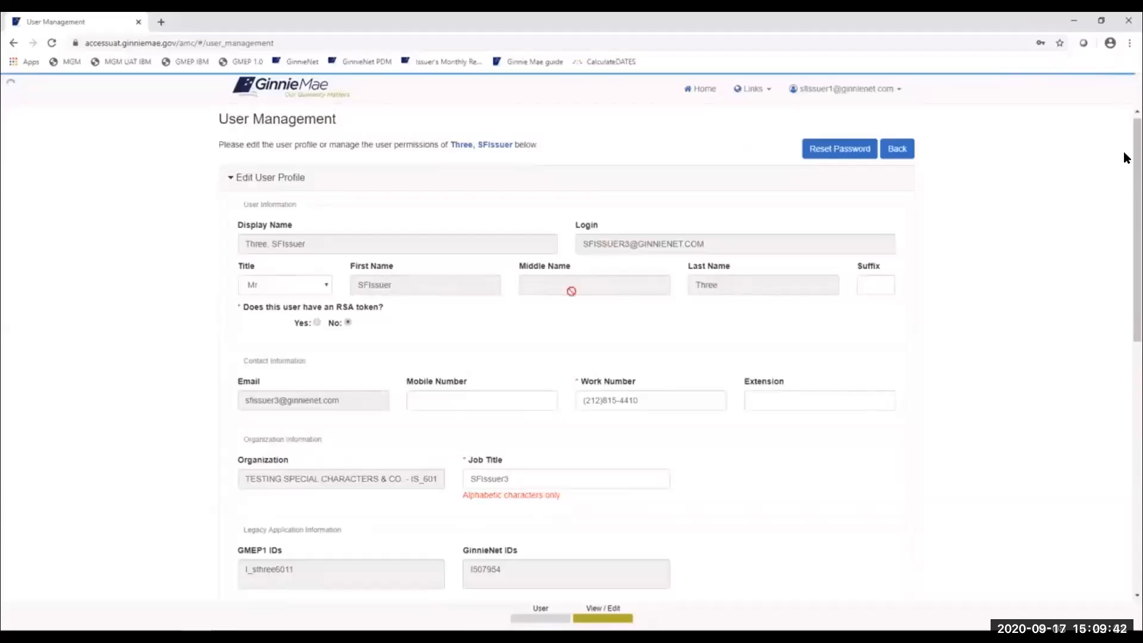
{"action": "left_click", "coordinate": [294, 287]}
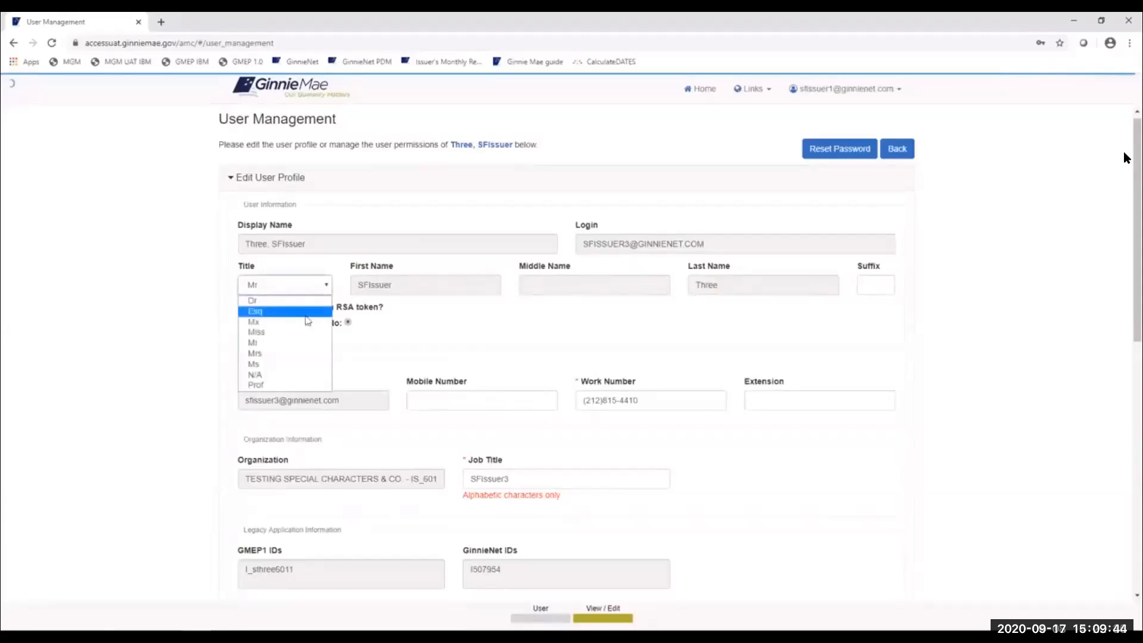
{"action": "left_click", "coordinate": [426, 331]}
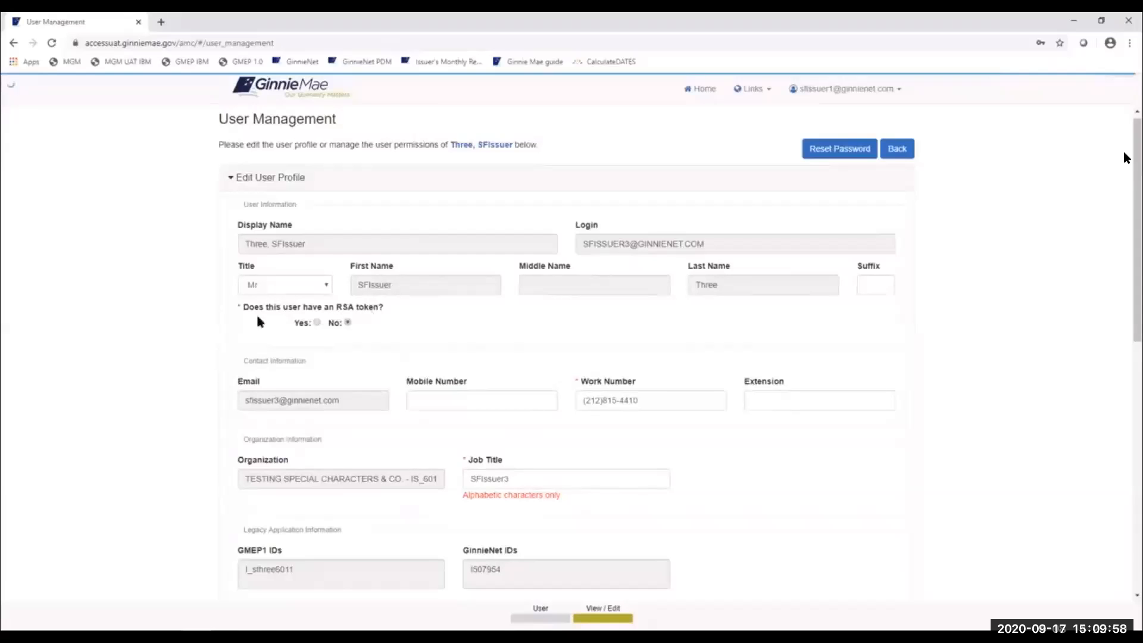
- Answer Yes to having an RSA token and enter its 9-digit serial number
{"action": "left_click", "coordinate": [316, 323]}
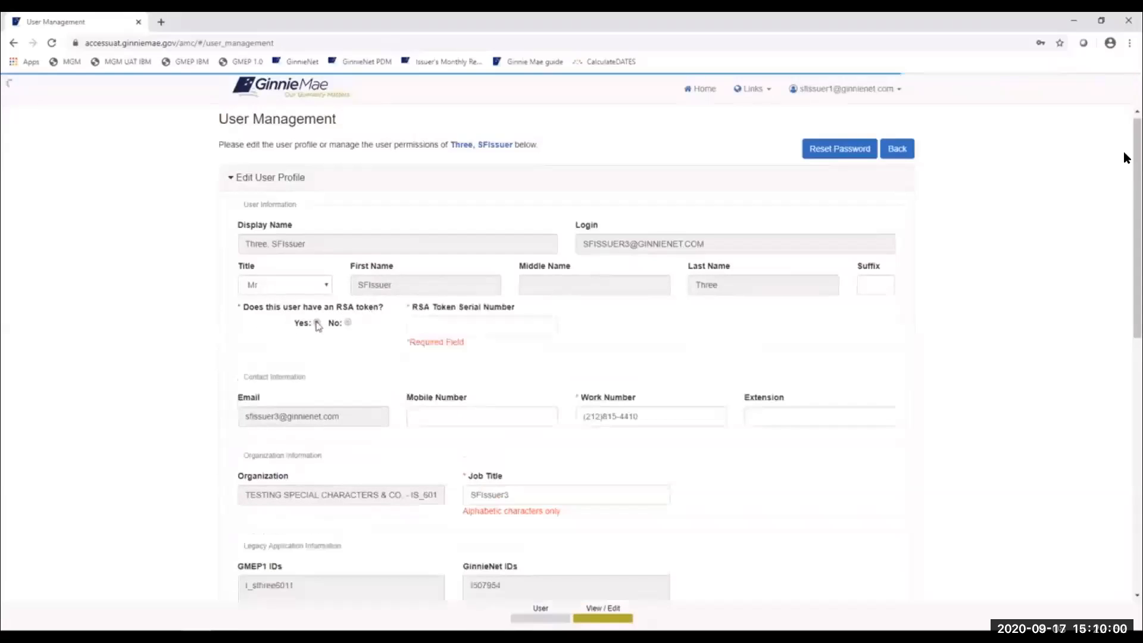
{"action": "left_click", "coordinate": [422, 327]}
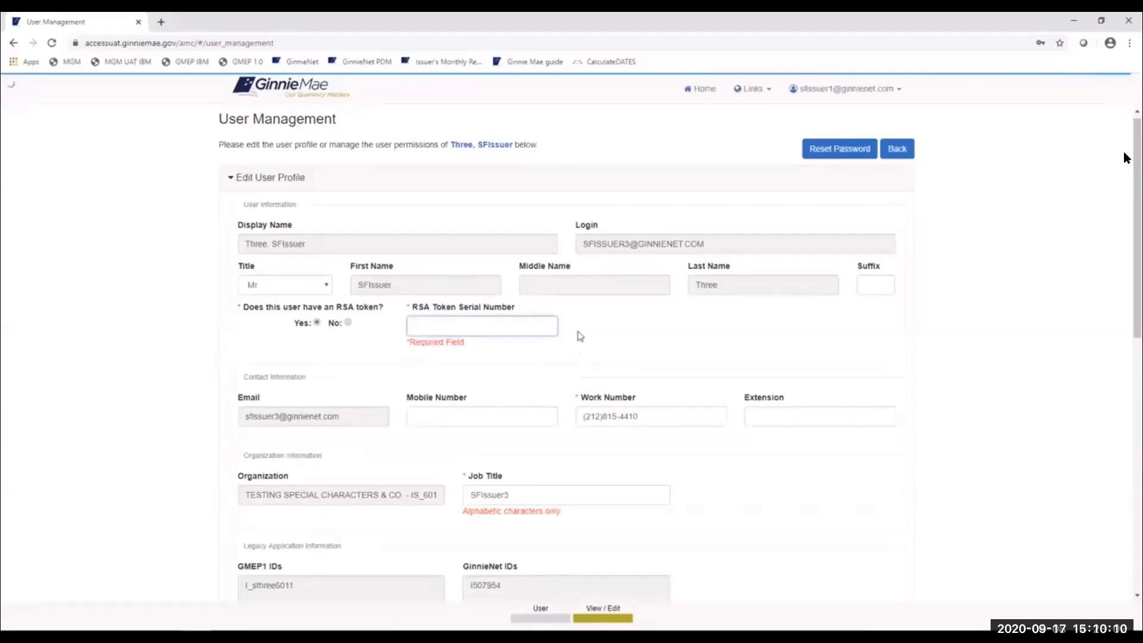
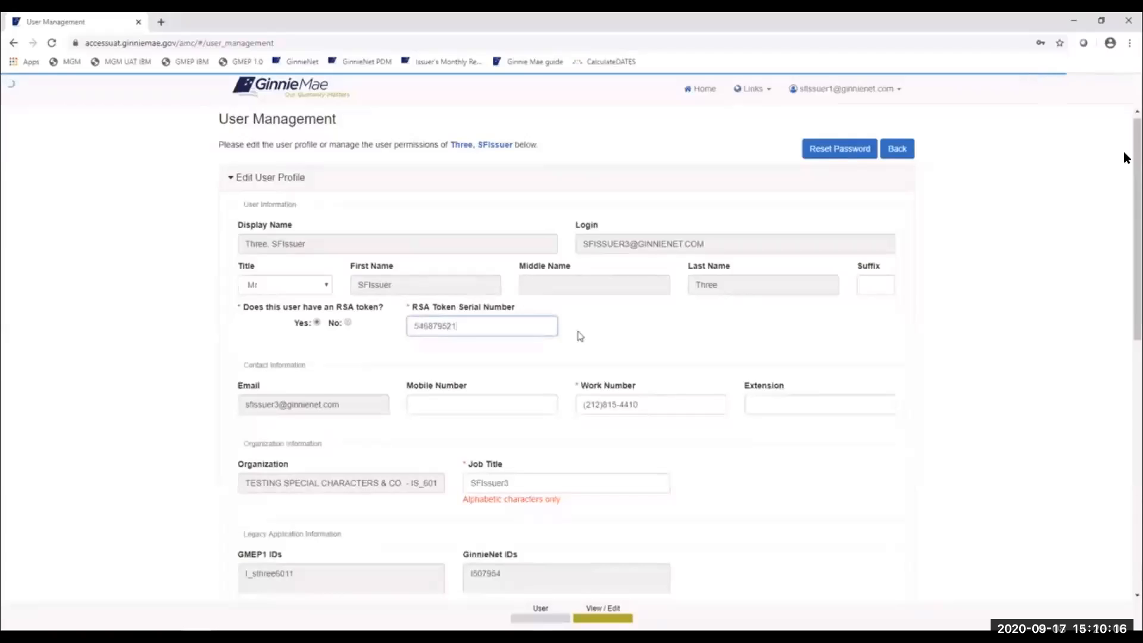
{"action": "left_click", "coordinate": [625, 339]}
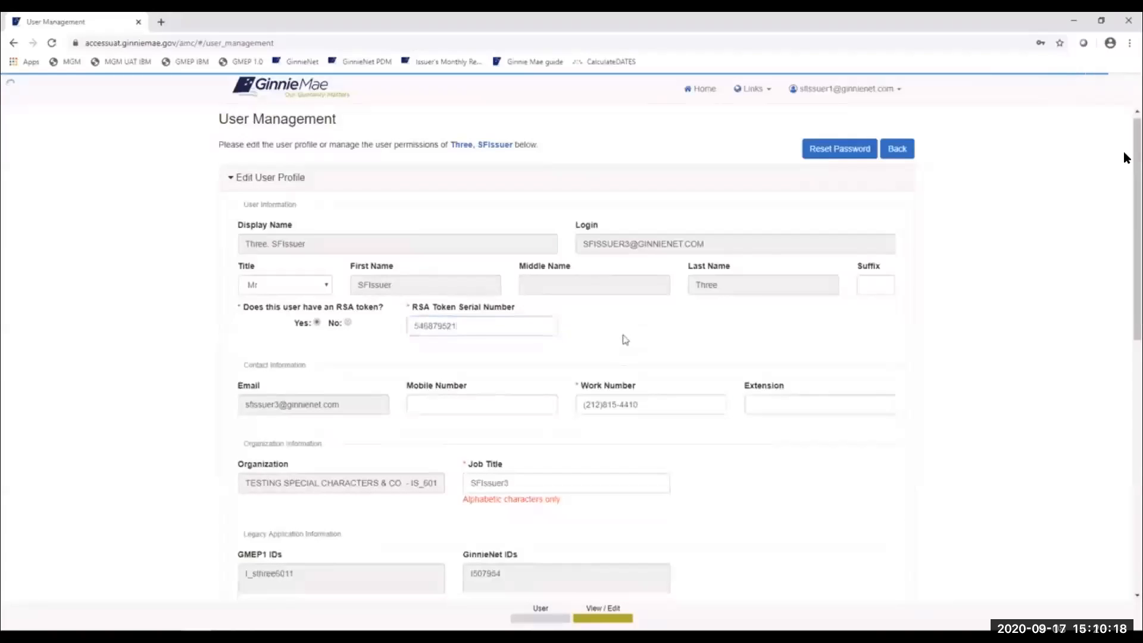
{"action": "left_click", "coordinate": [424, 409]}
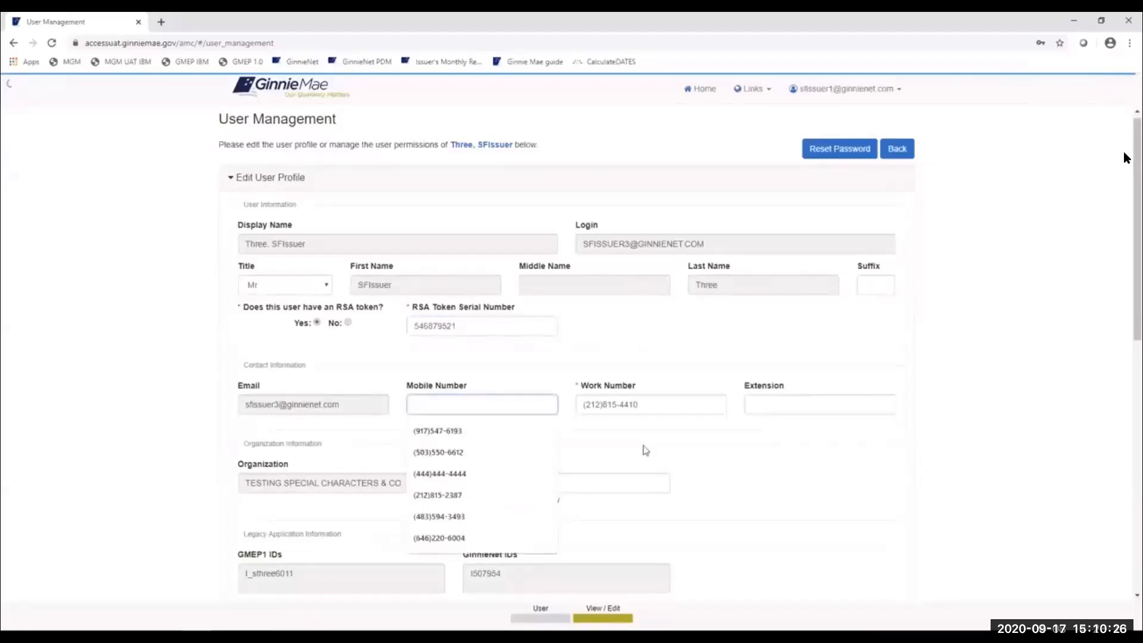
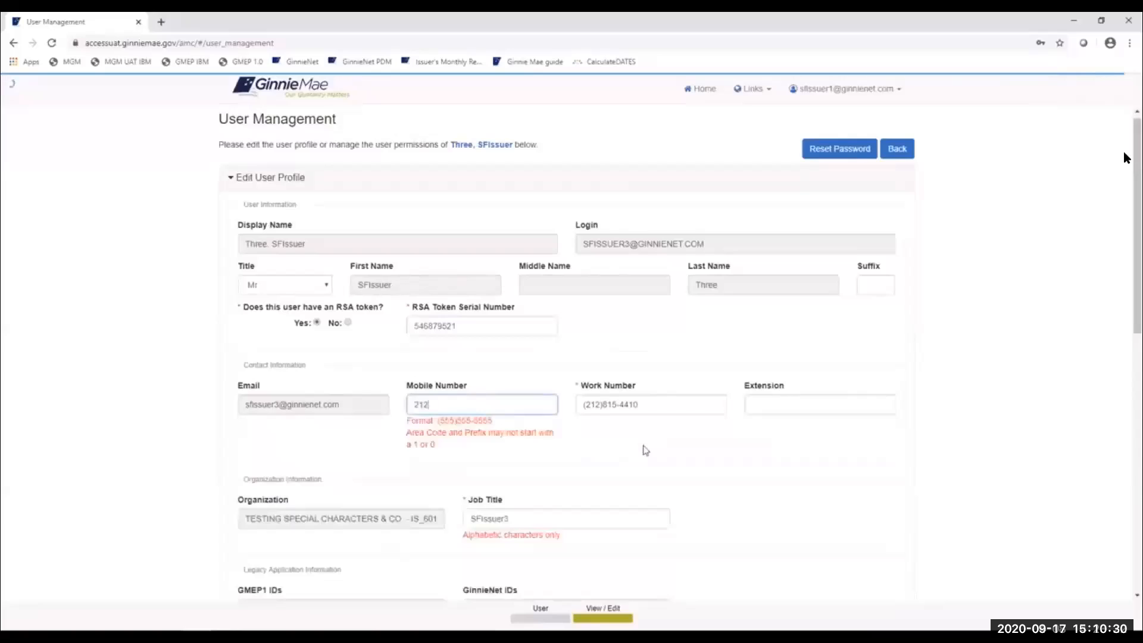
{"action": "key", "text": "Home"}
{"action": "type", "text": "(212)"}
{"action": "left_click", "coordinate": [611, 431]}
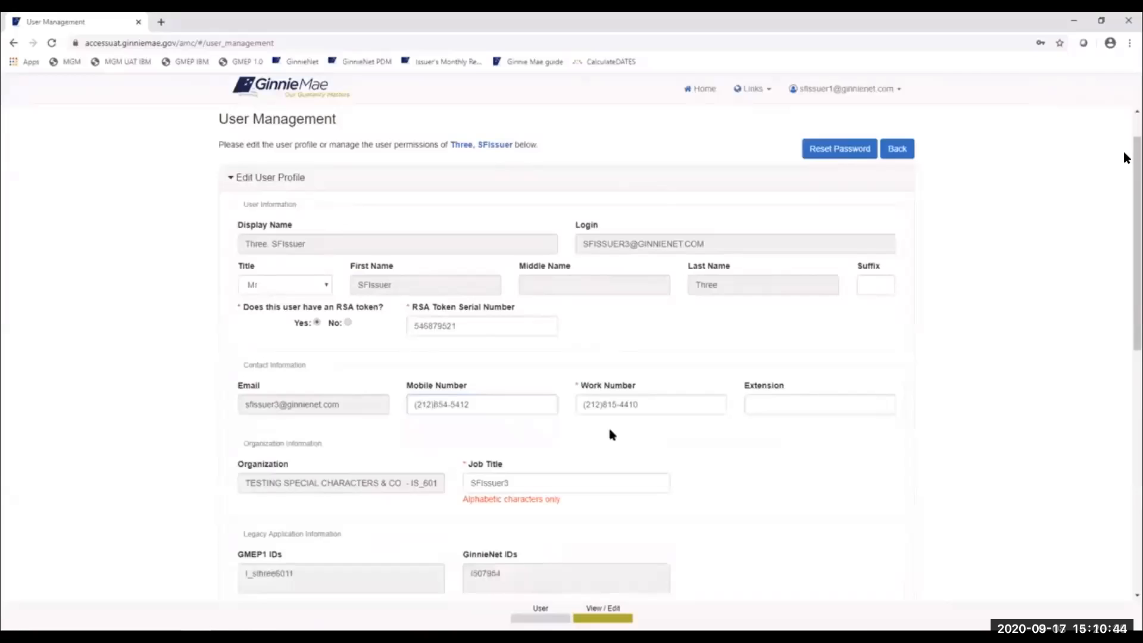
{"action": "scroll", "coordinate": [484, 410], "scroll_direction": "down", "scroll_amount": 1}
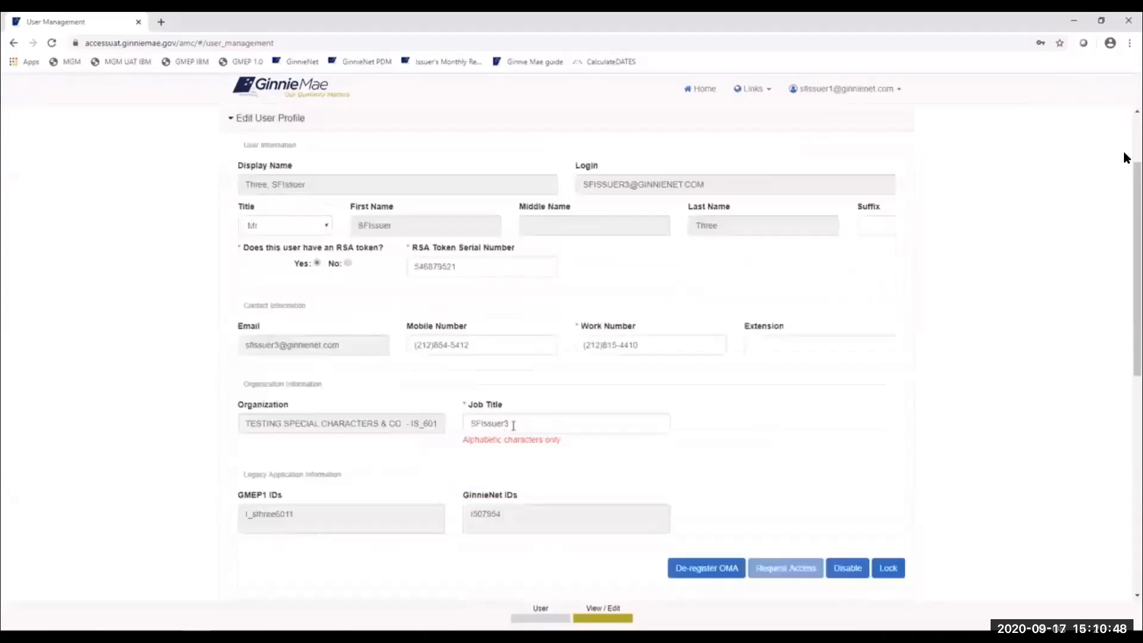
{"action": "left_click", "coordinate": [513, 425]}
{"action": "left_click_drag", "start_coordinate": [524, 425], "coordinate": [456, 427]}
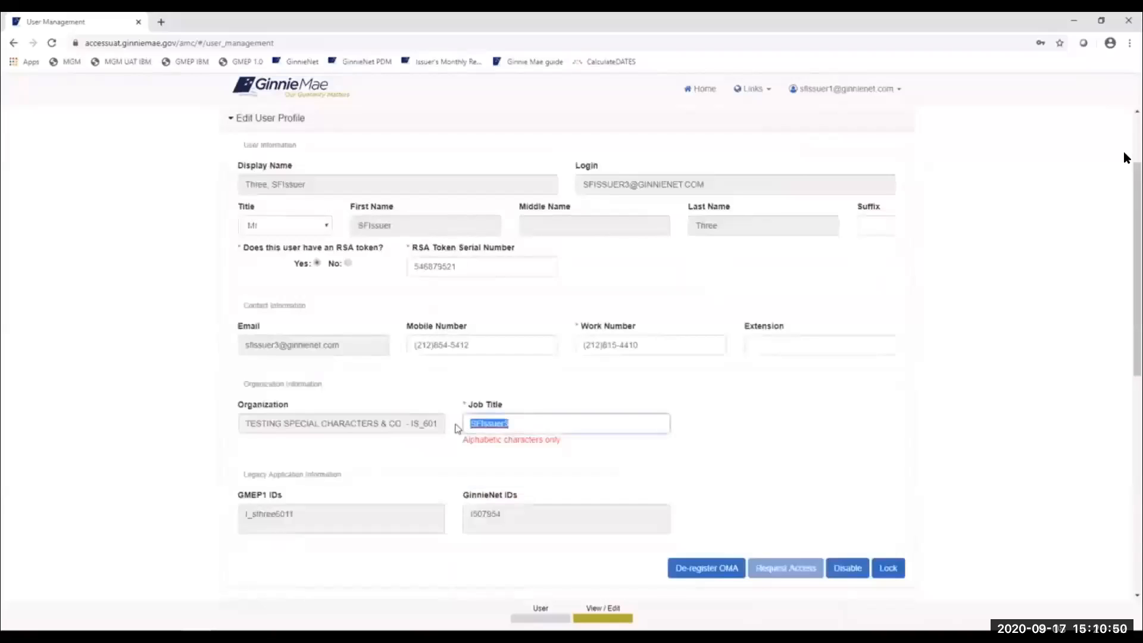
{"action": "left_click", "coordinate": [827, 434]}
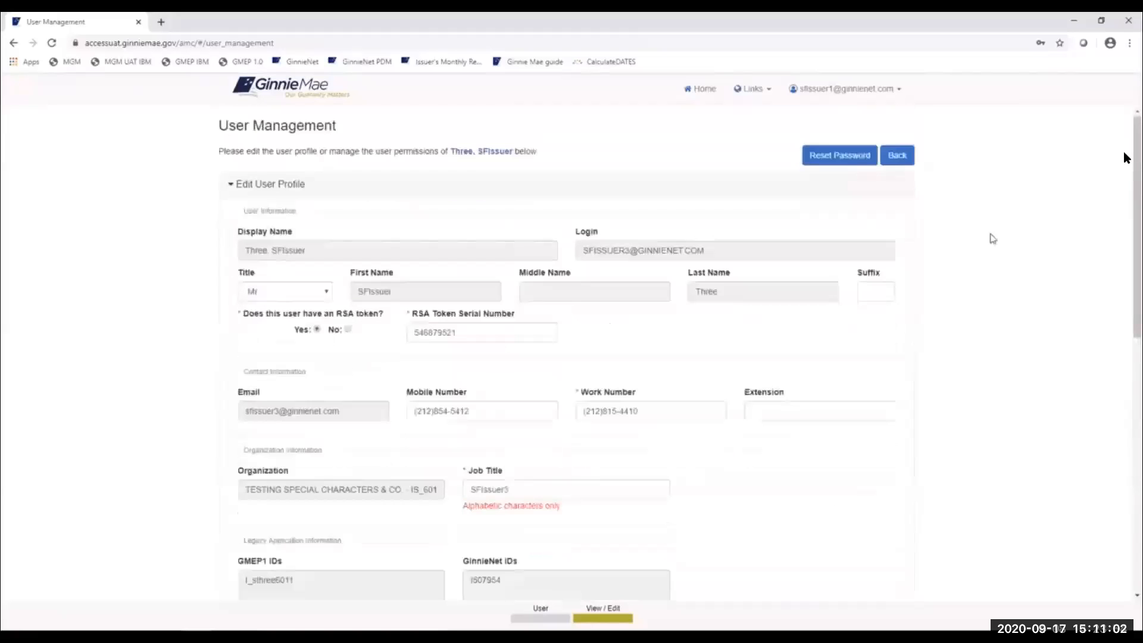
- Look over the profile and role table, then bring the RSA Token Role Assignment email into view
{"action": "scroll", "coordinate": [738, 388], "scroll_direction": "down", "scroll_amount": 1}
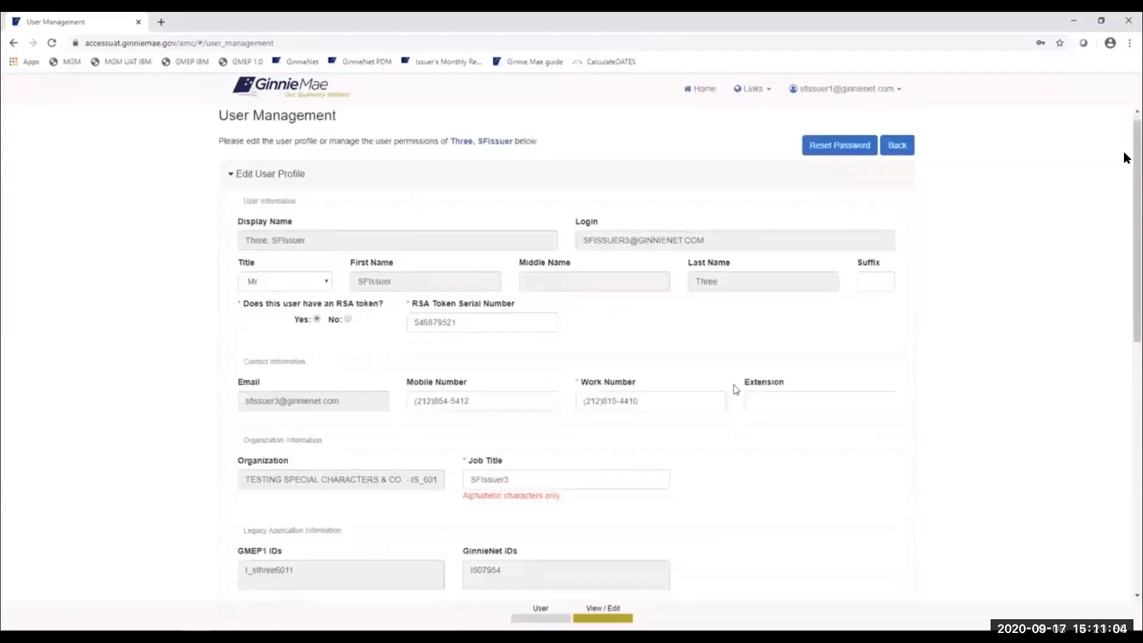
{"action": "scroll", "coordinate": [737, 389], "scroll_direction": "down", "scroll_amount": 3}
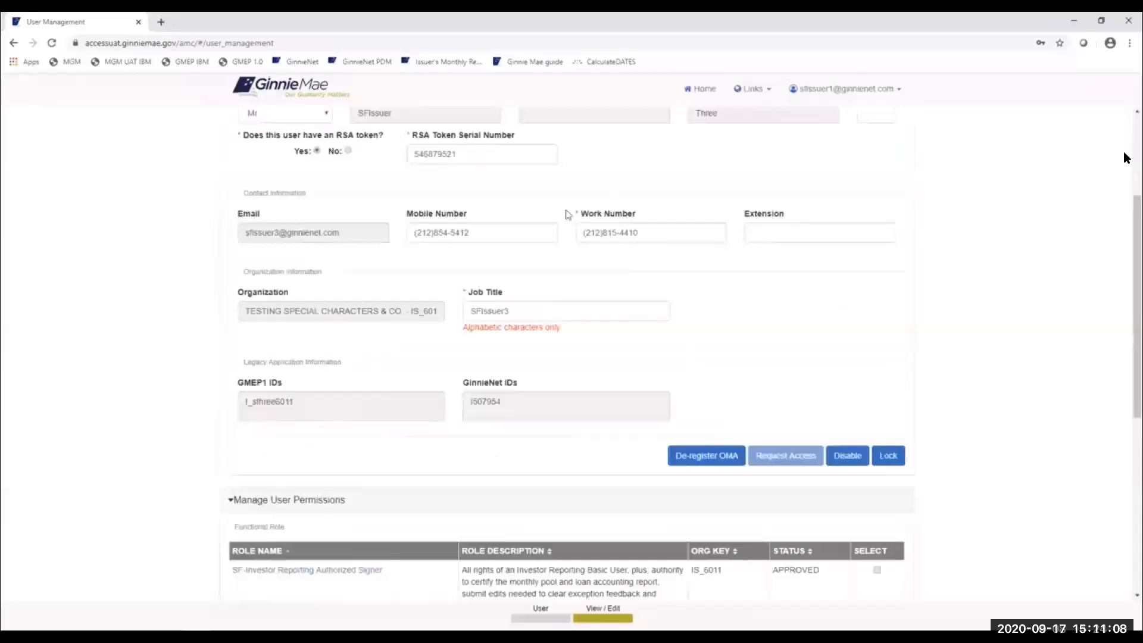
{"action": "scroll", "coordinate": [567, 215], "scroll_direction": "up", "scroll_amount": 1}
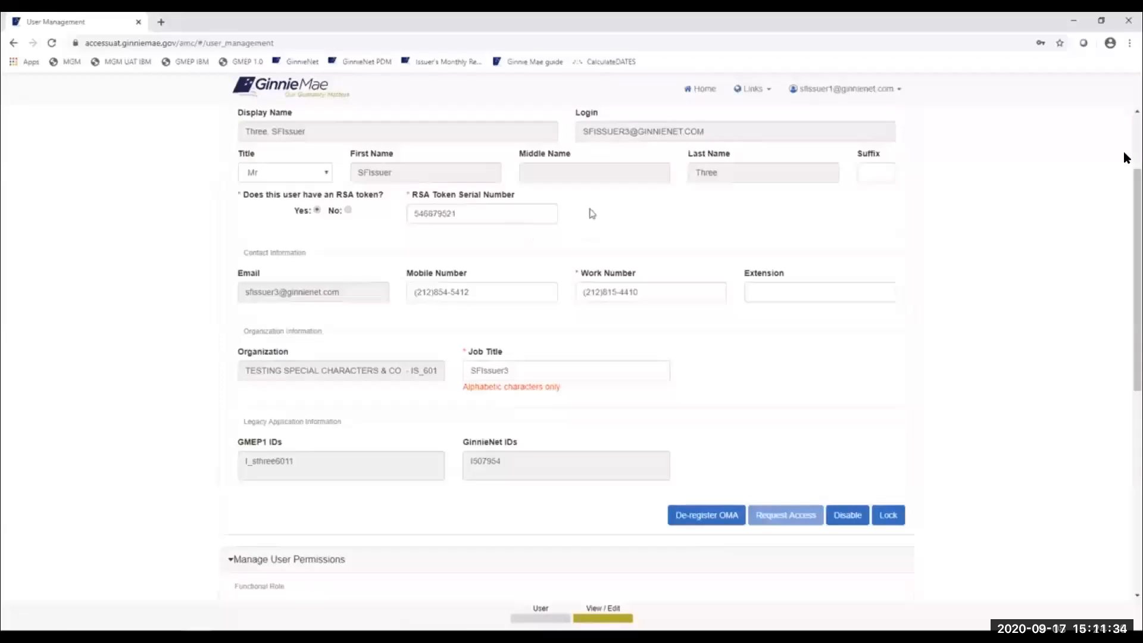
{"action": "scroll", "coordinate": [592, 237], "scroll_direction": "up", "scroll_amount": 2}
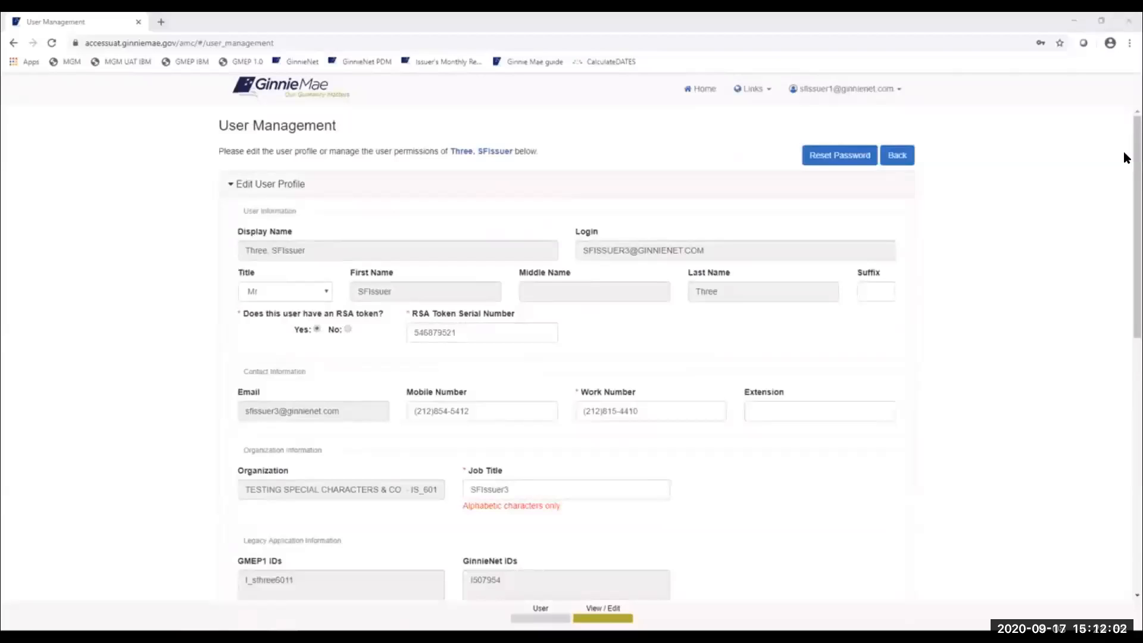
{"action": "left_click_drag", "start_coordinate": [1127, 158], "coordinate": [621, 88]}
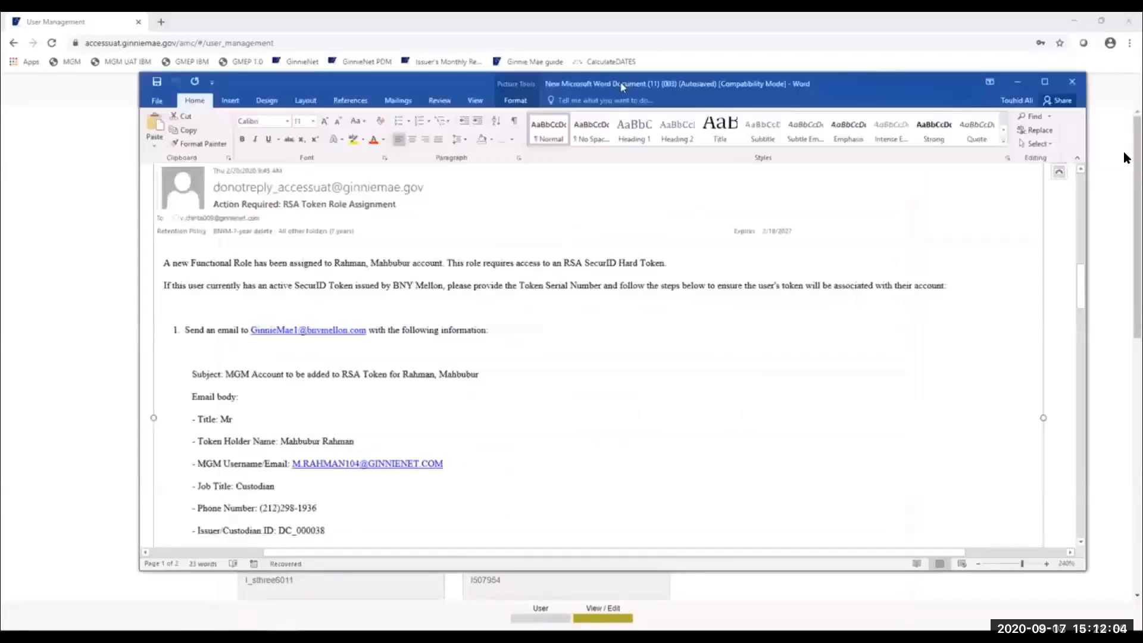
- Maximize the Word document to read the RSA token email, then switch back to Chrome
{"action": "double_click", "coordinate": [622, 87]}
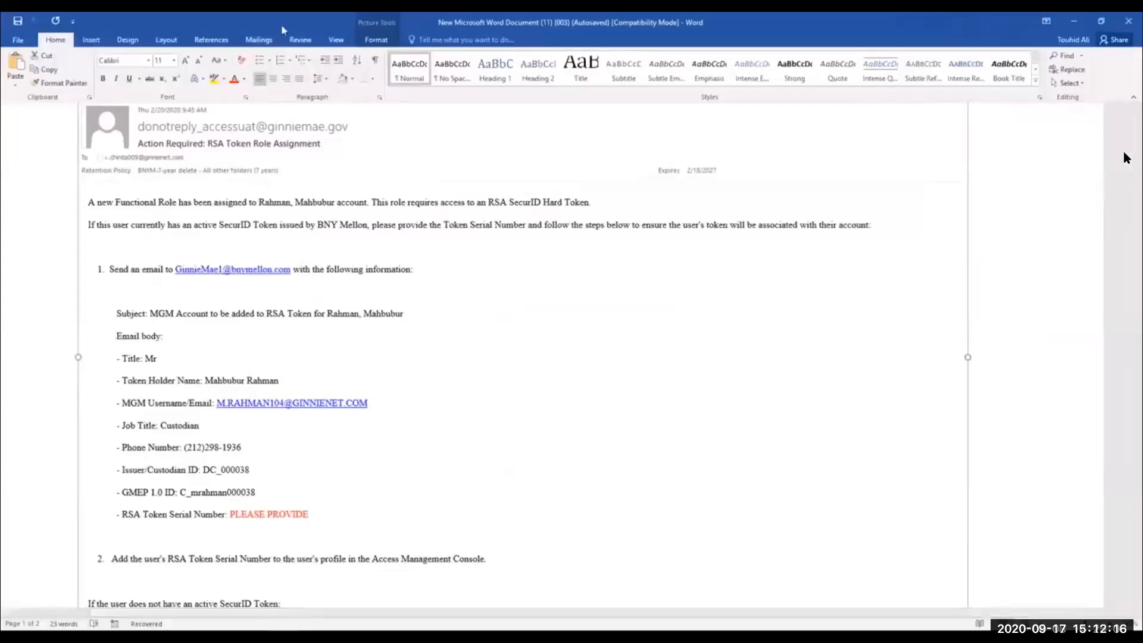
{"action": "key", "text": "alt+Tab"}
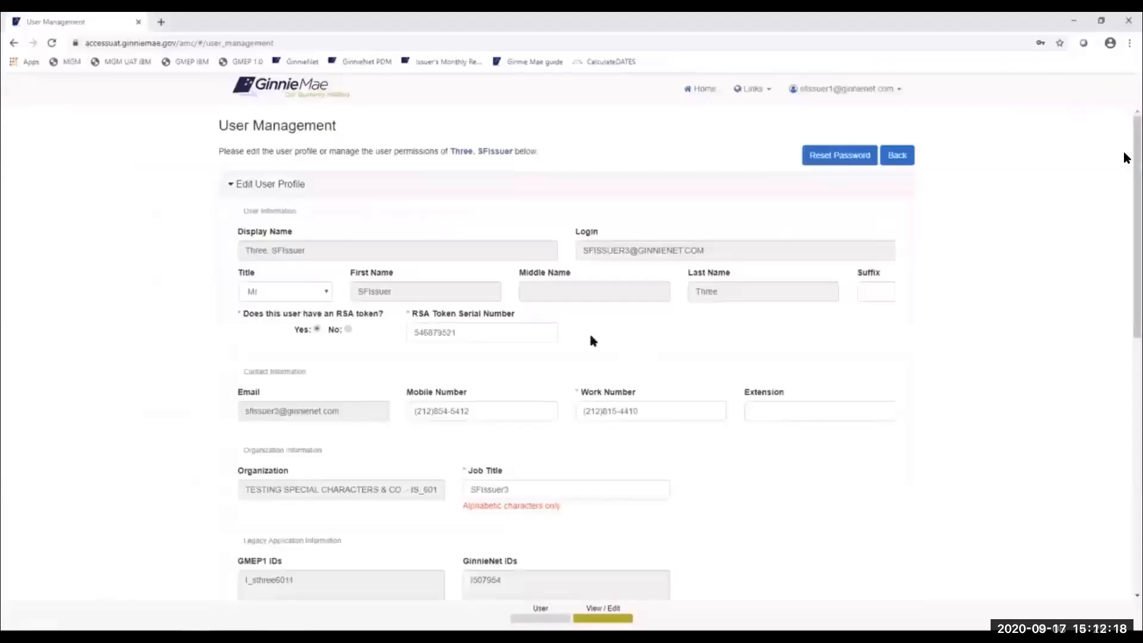
{"action": "scroll", "coordinate": [594, 341], "scroll_direction": "down", "scroll_amount": 2}
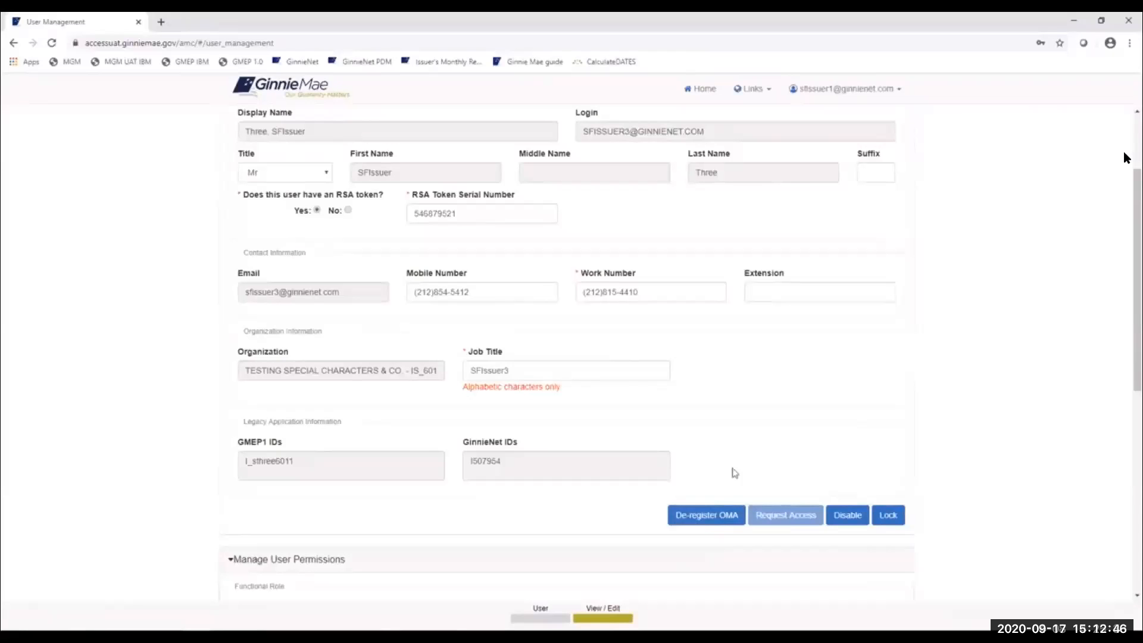
{"action": "scroll", "coordinate": [837, 467], "scroll_direction": "down", "scroll_amount": 1}
{"action": "scroll", "coordinate": [914, 390], "scroll_direction": "up", "scroll_amount": 1}
{"action": "left_click_drag", "start_coordinate": [1134, 347], "coordinate": [1125, 326]}
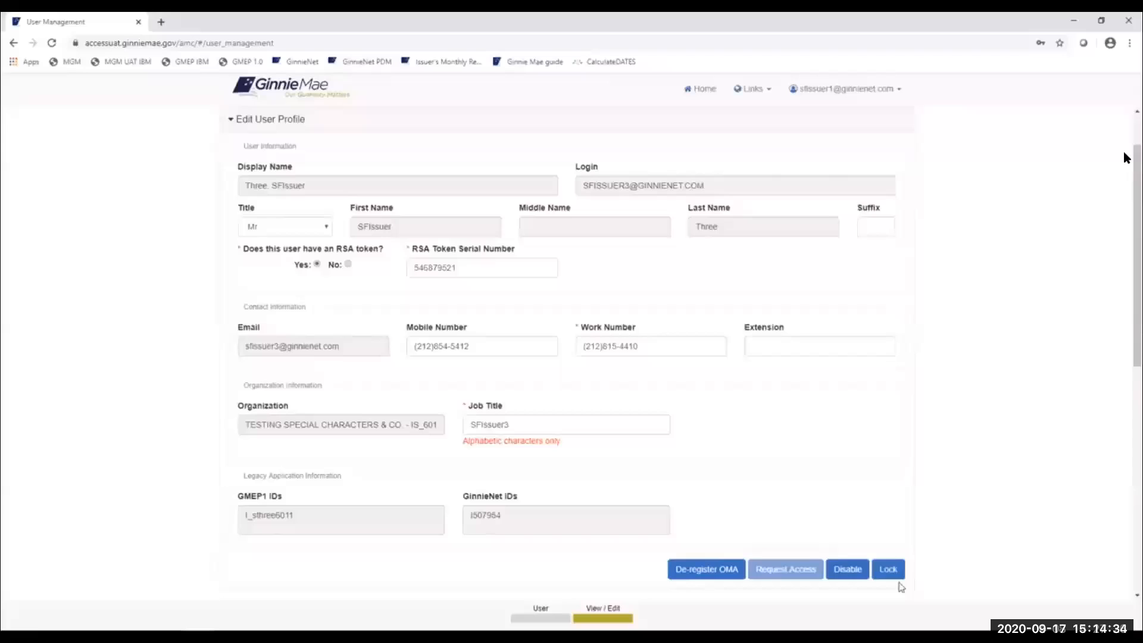
- Lock the test user's account, cancelling once before confirming the lock
{"action": "scroll", "coordinate": [902, 572], "scroll_direction": "down", "scroll_amount": 2}
{"action": "scroll", "coordinate": [900, 521], "scroll_direction": "down", "scroll_amount": 1}
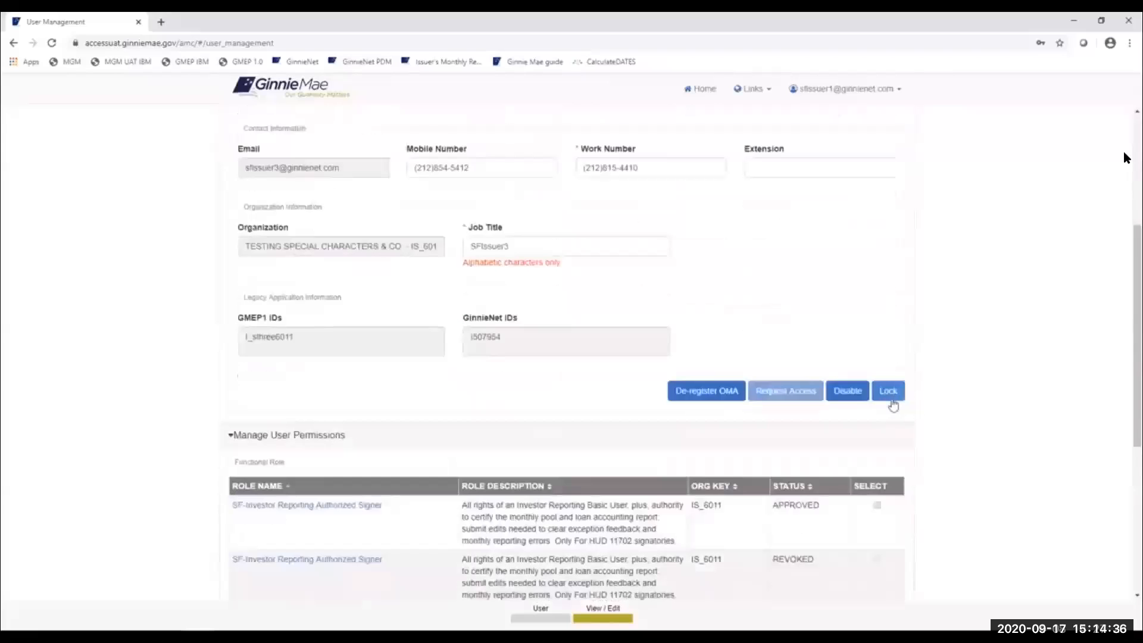
{"action": "left_click", "coordinate": [889, 404]}
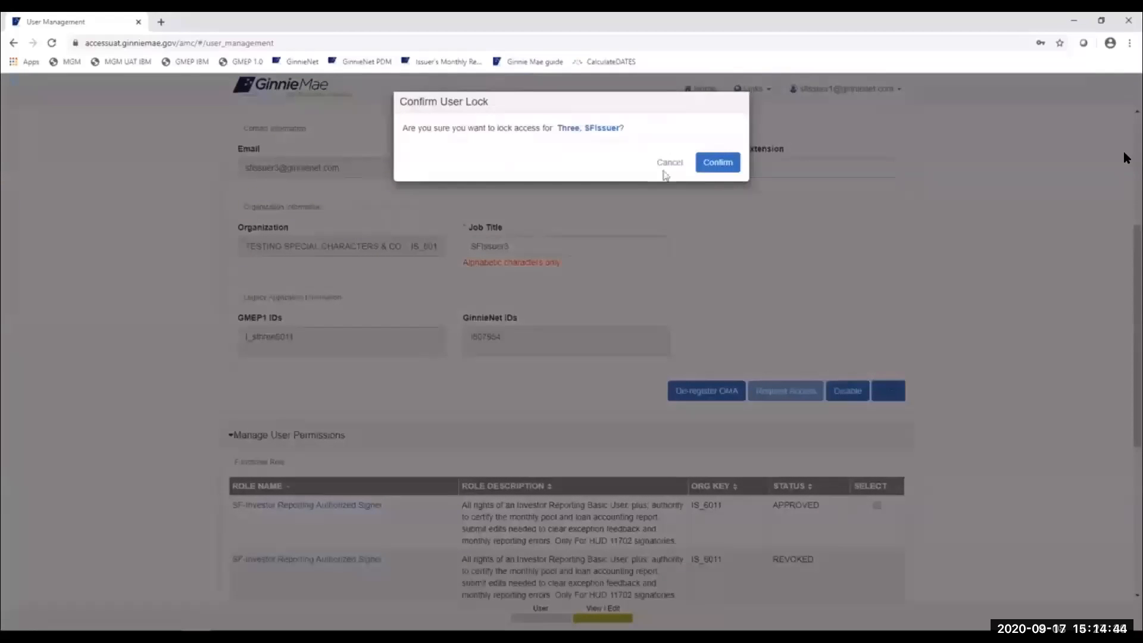
{"action": "left_click", "coordinate": [667, 163]}
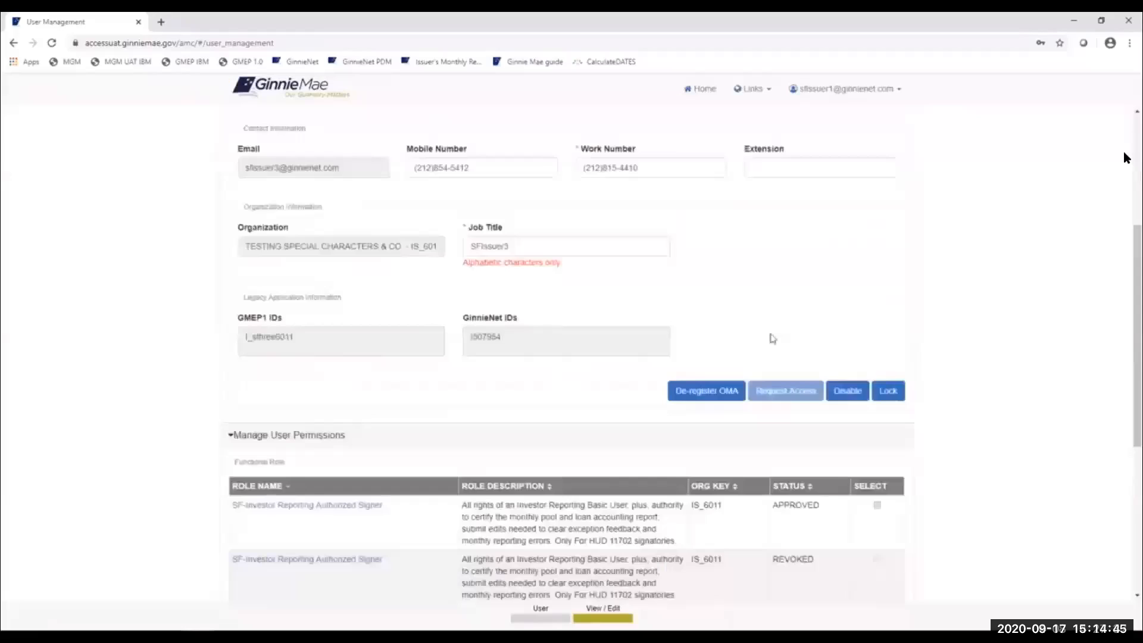
{"action": "left_click", "coordinate": [889, 391]}
{"action": "left_click", "coordinate": [726, 165]}
- Highlight the 'successfully locked' confirmation message, then go back to the user list
{"action": "scroll", "coordinate": [809, 267], "scroll_direction": "up", "scroll_amount": 3}
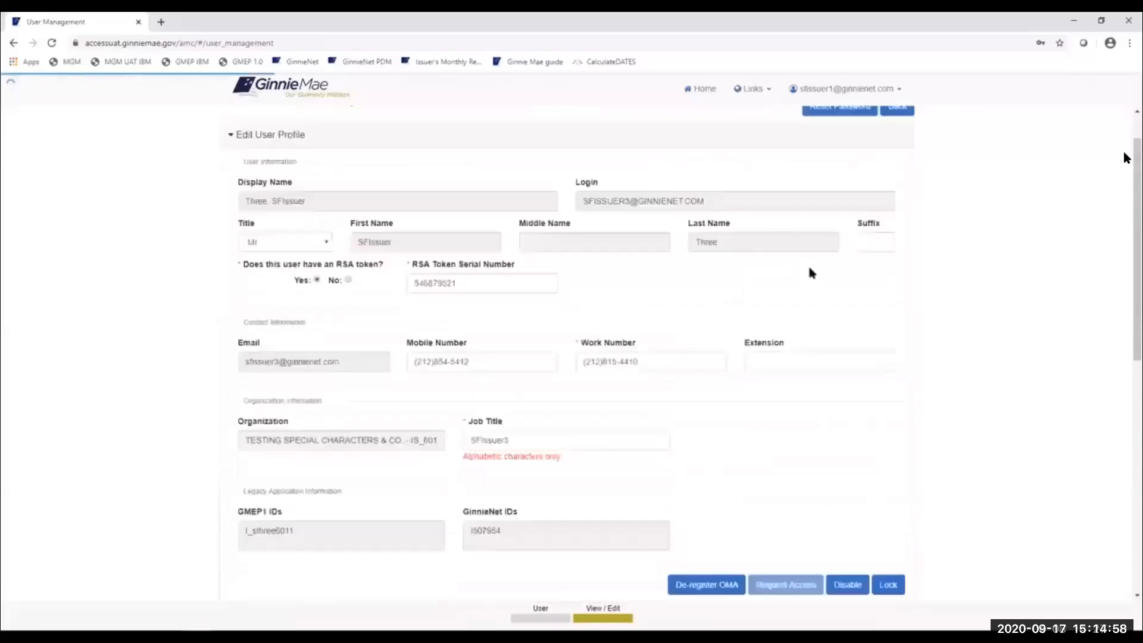
{"action": "scroll", "coordinate": [809, 268], "scroll_direction": "up", "scroll_amount": 1}
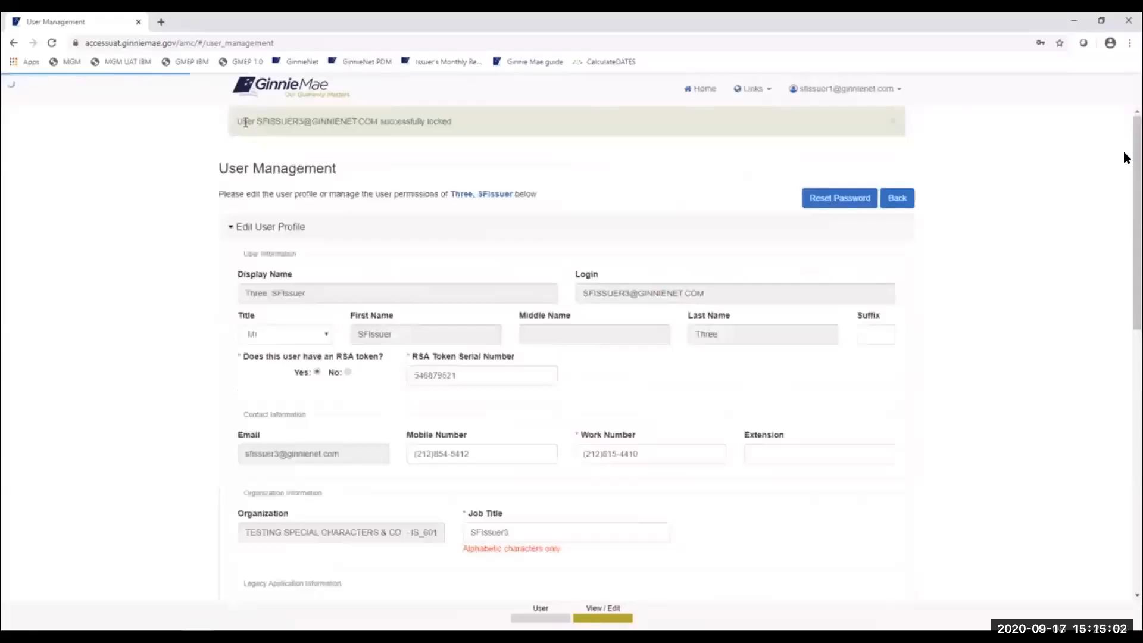
{"action": "left_click_drag", "start_coordinate": [455, 121], "coordinate": [247, 119]}
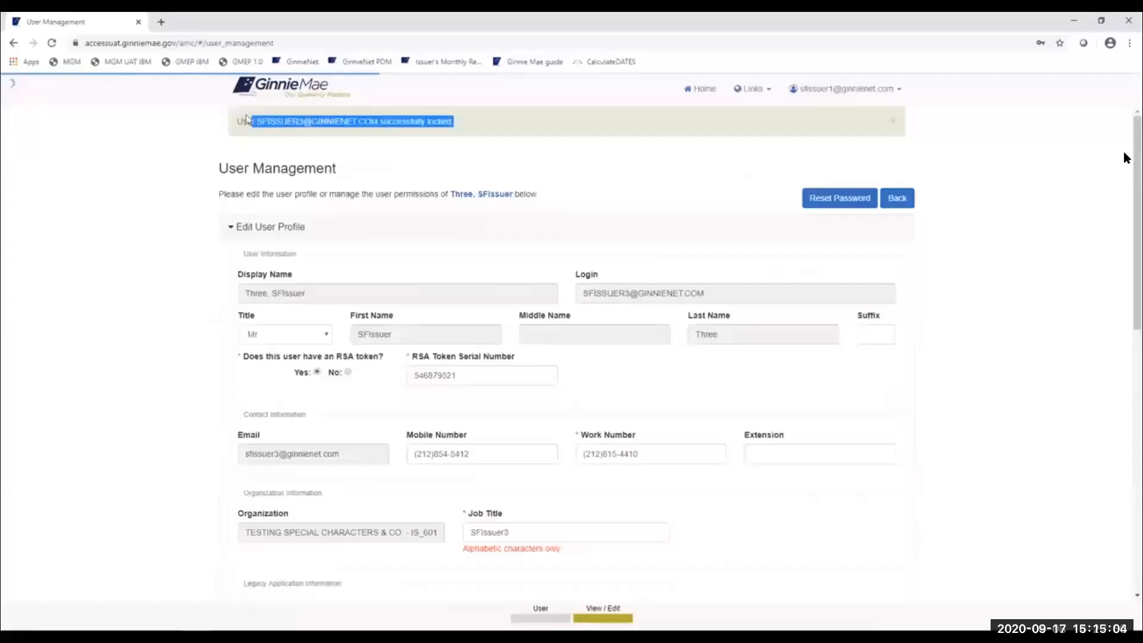
{"action": "left_click", "coordinate": [1023, 200]}
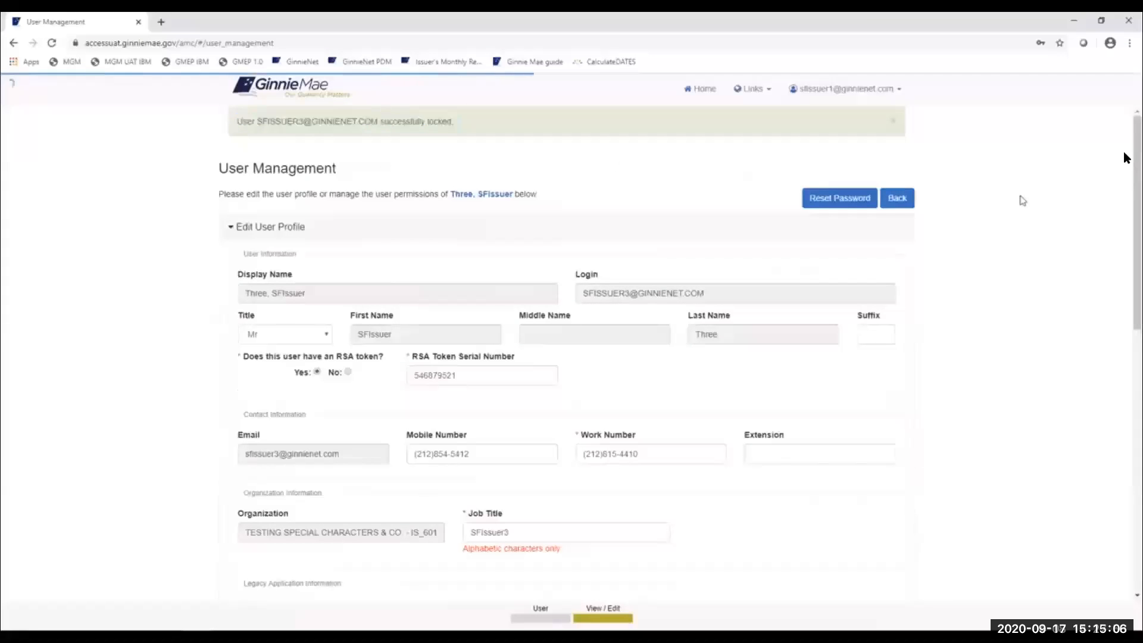
{"action": "left_click", "coordinate": [905, 201]}
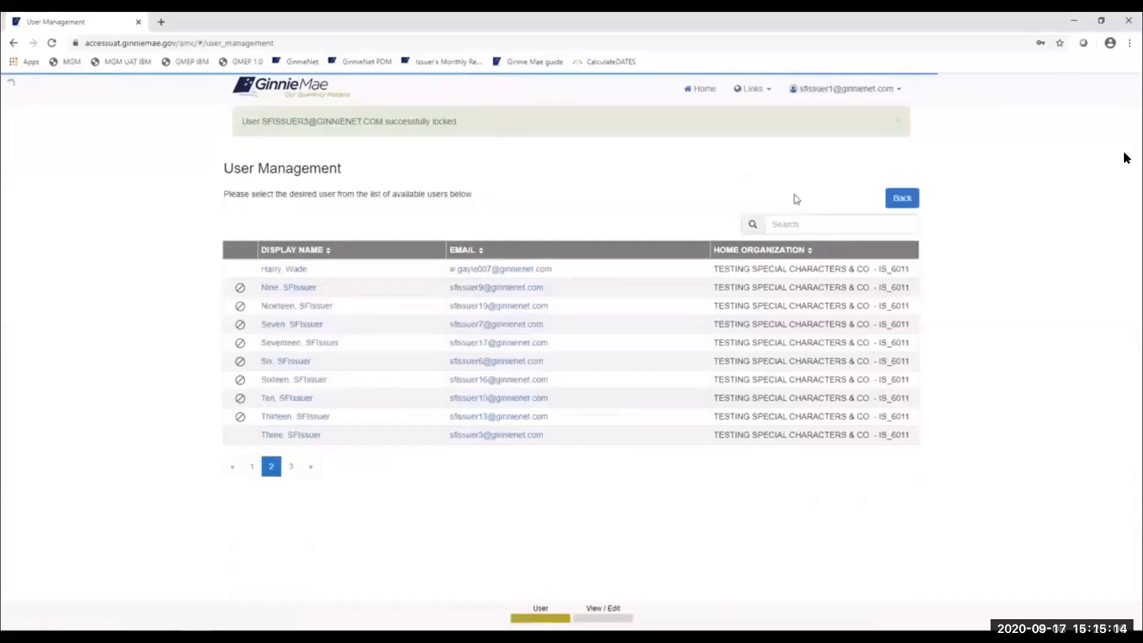
{"action": "left_click", "coordinate": [904, 198]}
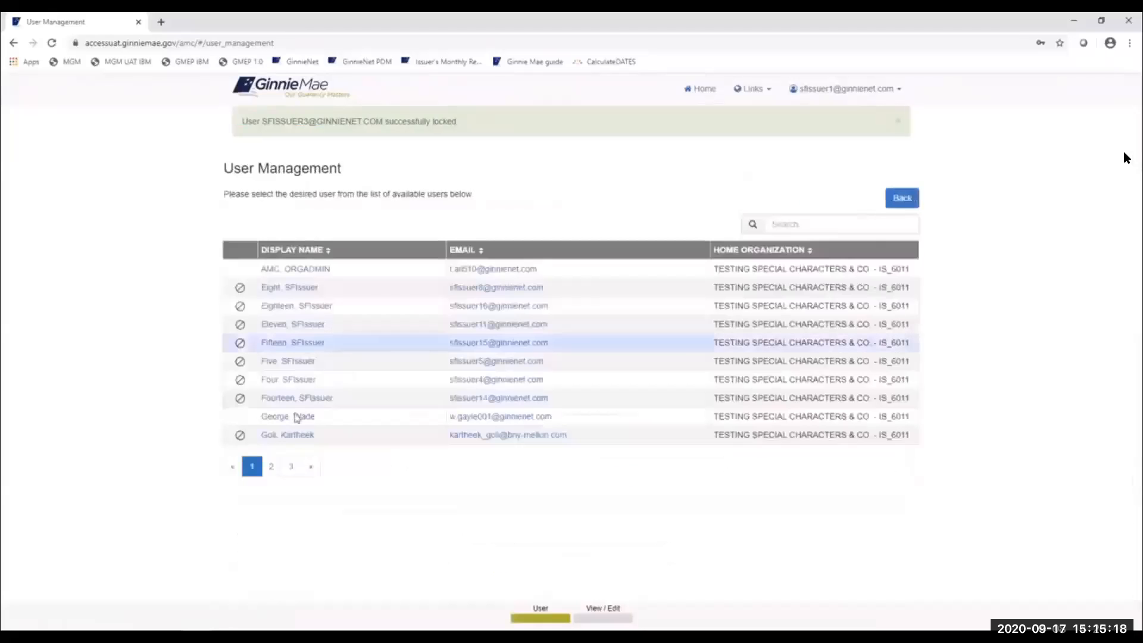
- Go to page 2 of the user list and open Three, SFIssuer's profile
{"action": "left_click", "coordinate": [270, 467]}
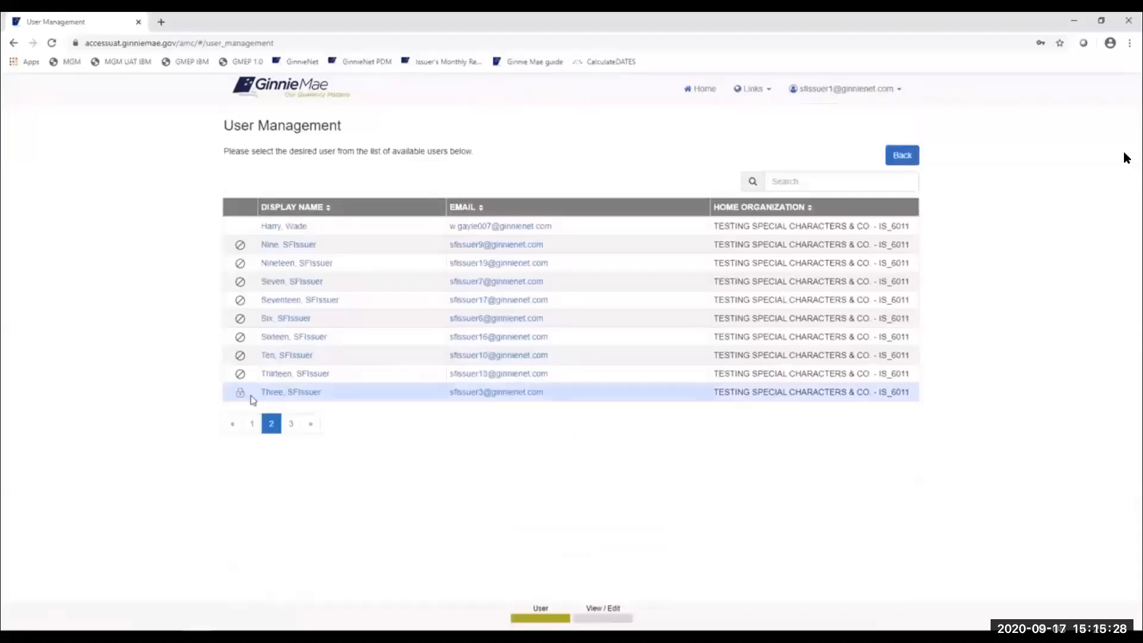
{"action": "left_click", "coordinate": [290, 392]}
{"action": "scroll", "coordinate": [692, 368], "scroll_direction": "down", "scroll_amount": 2}
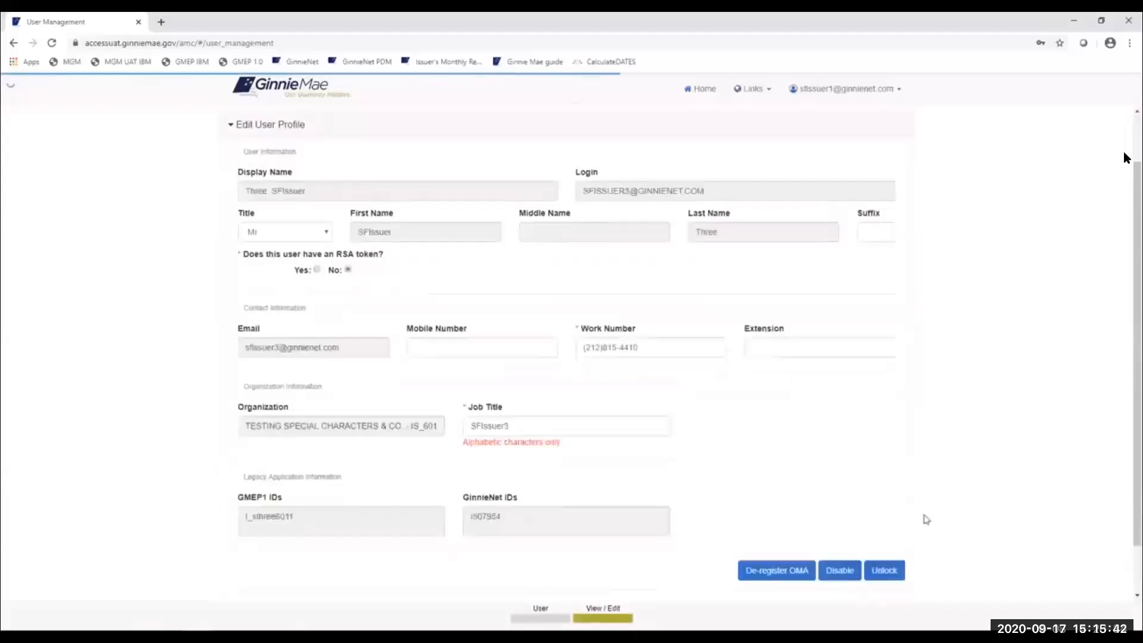
{"action": "scroll", "coordinate": [905, 527], "scroll_direction": "down", "scroll_amount": 1}
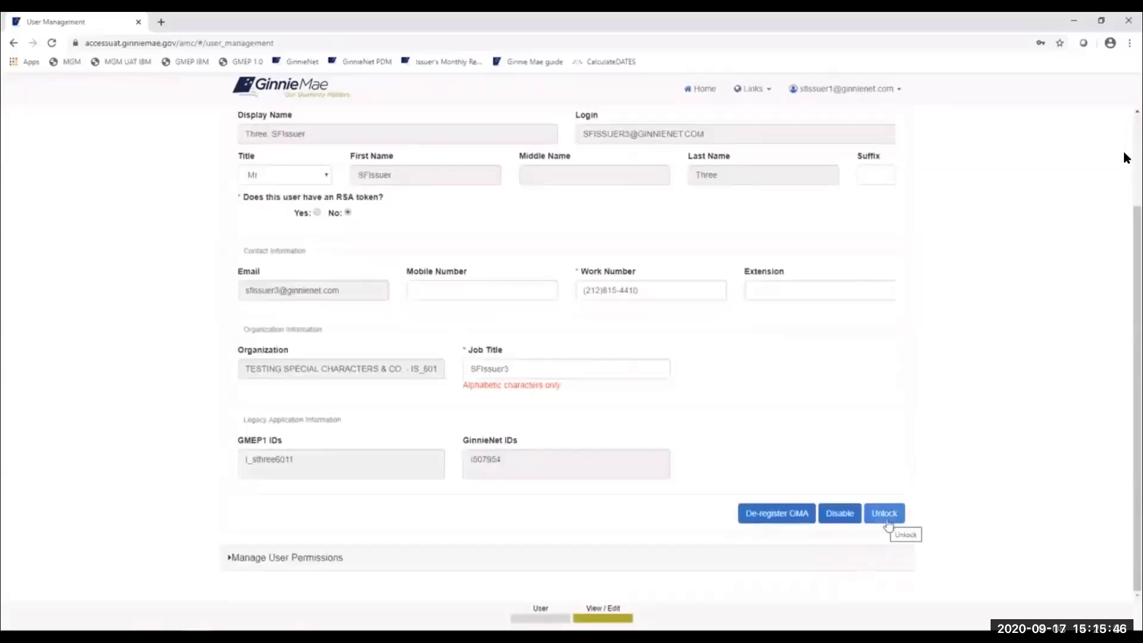
- Unlock Three, SFIssuer's account and confirm in the Confirm User Unlock dialog
{"action": "left_click", "coordinate": [885, 515]}
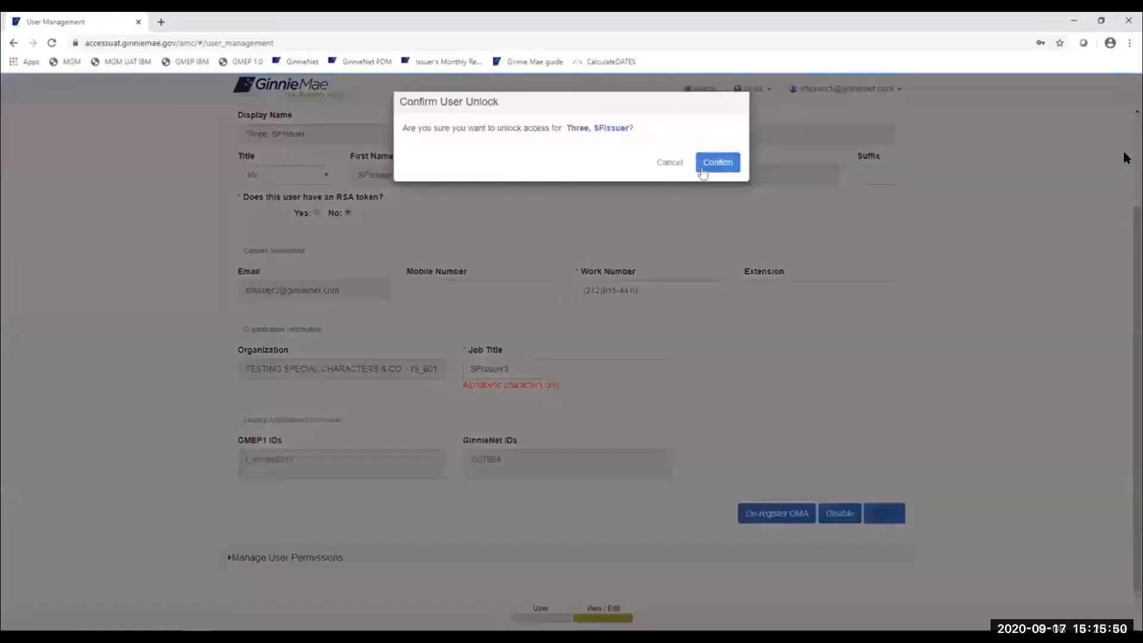
{"action": "left_click", "coordinate": [718, 166]}
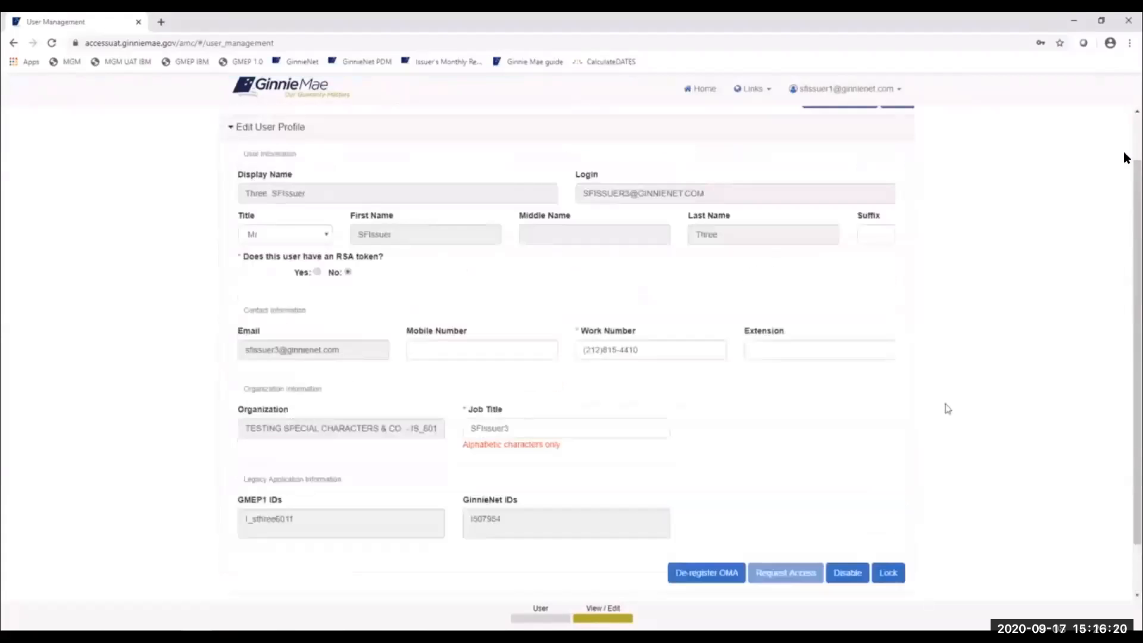
- Expand Manage User Permissions and scroll through Three, SFIssuer's functional role statuses
{"action": "scroll", "coordinate": [946, 408], "scroll_direction": "down", "scroll_amount": 1}
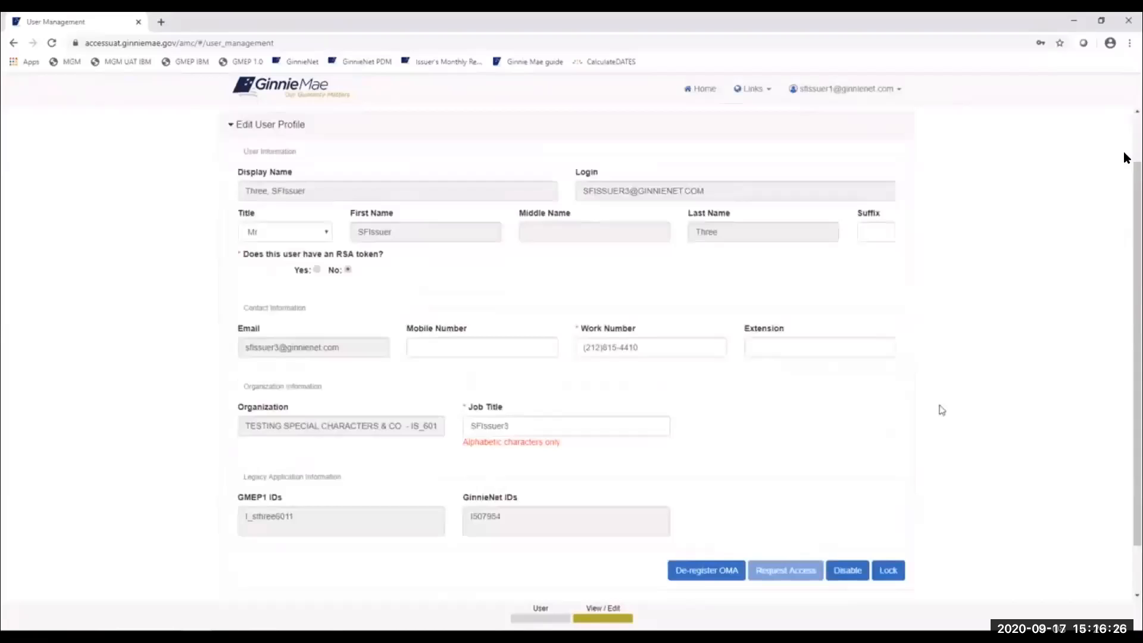
{"action": "scroll", "coordinate": [942, 410], "scroll_direction": "down", "scroll_amount": 1}
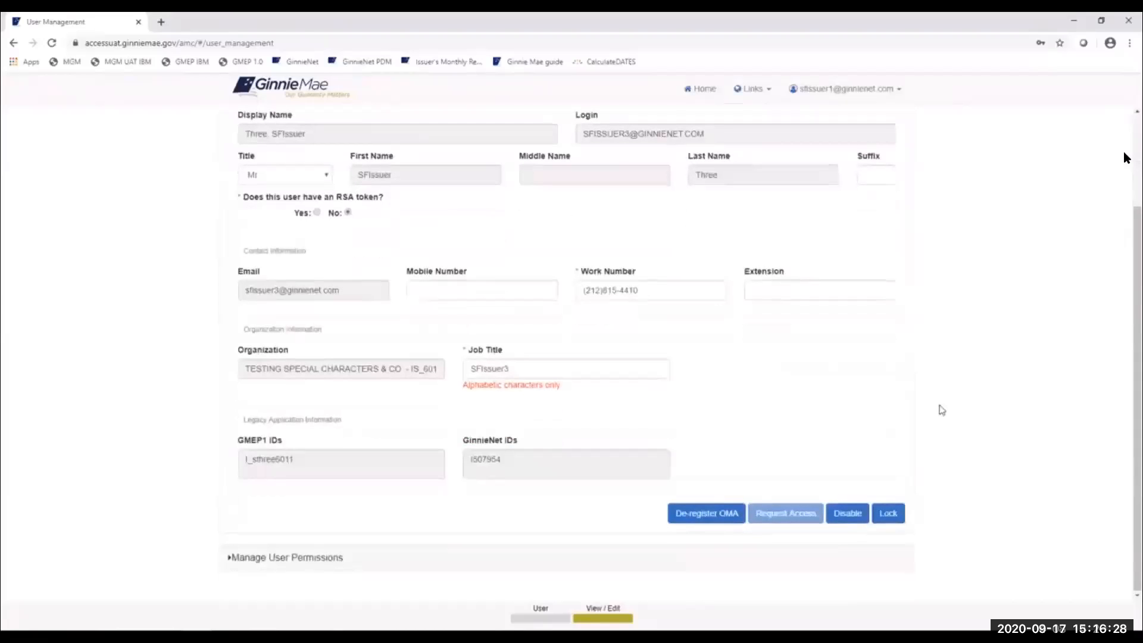
{"action": "left_click", "coordinate": [283, 562]}
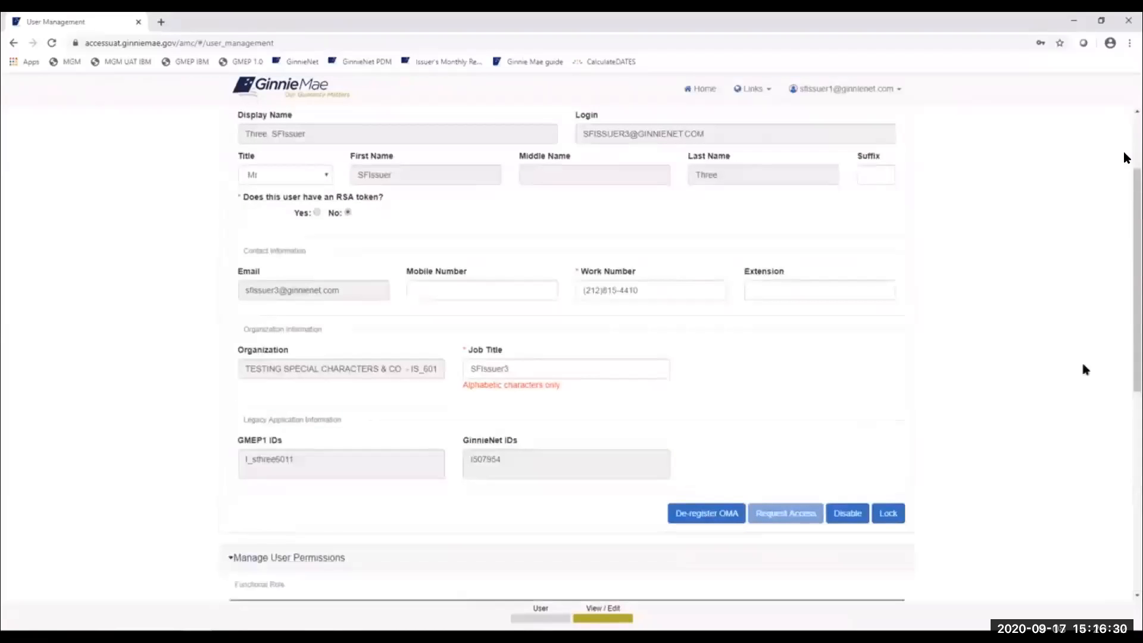
{"action": "left_click_drag", "start_coordinate": [1125, 281], "coordinate": [1126, 338]}
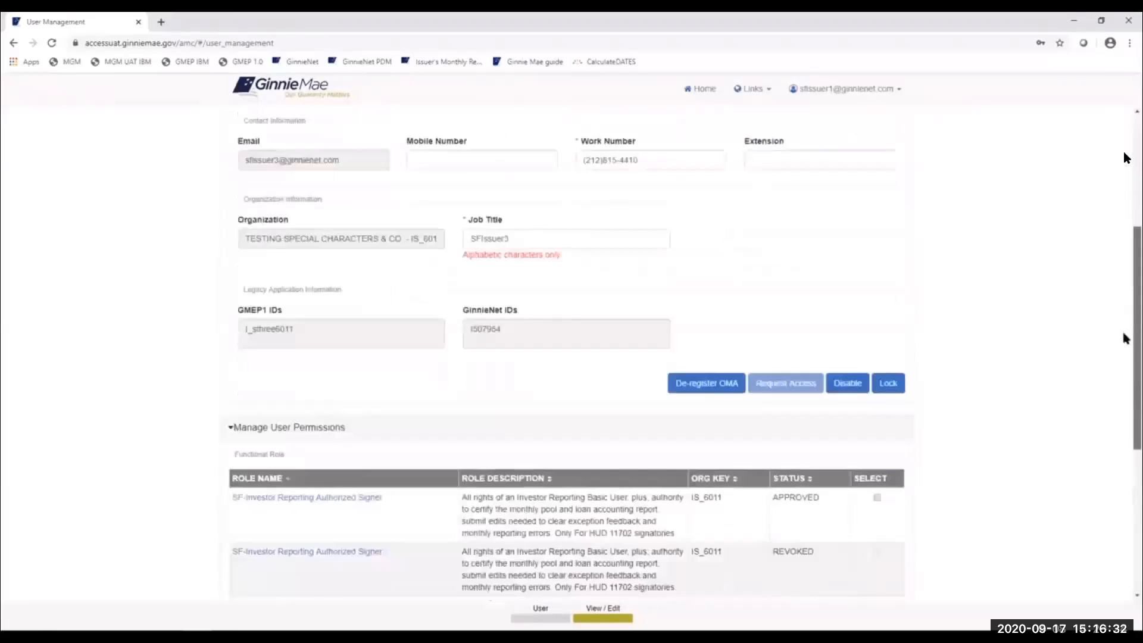
{"action": "scroll", "coordinate": [1111, 370], "scroll_direction": "down", "scroll_amount": 3}
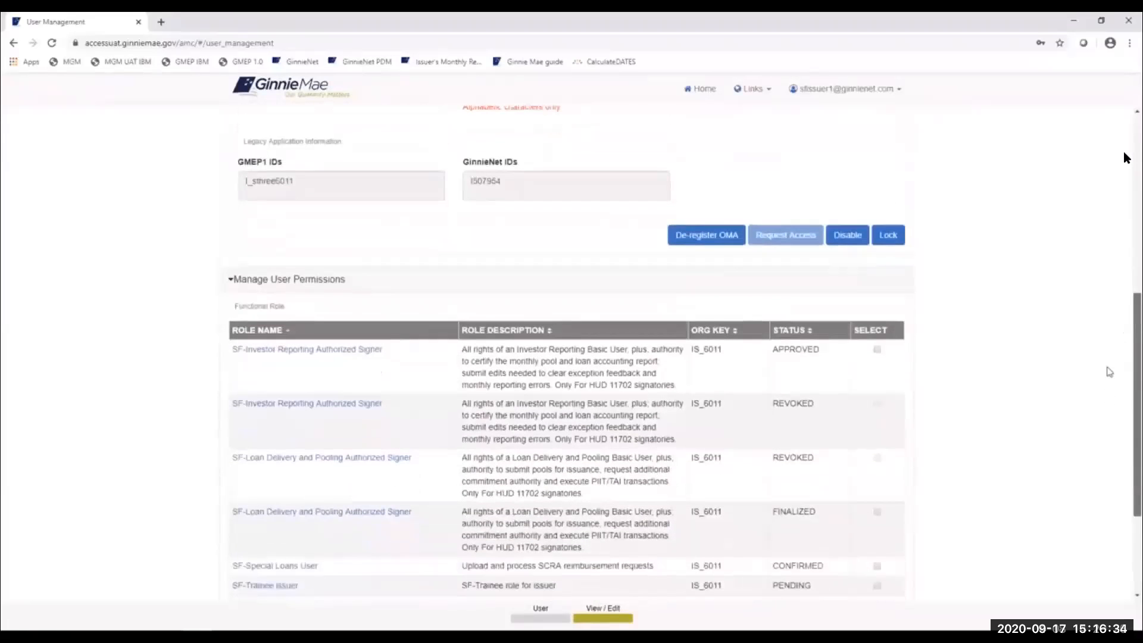
{"action": "scroll", "coordinate": [1109, 372], "scroll_direction": "up", "scroll_amount": 6}
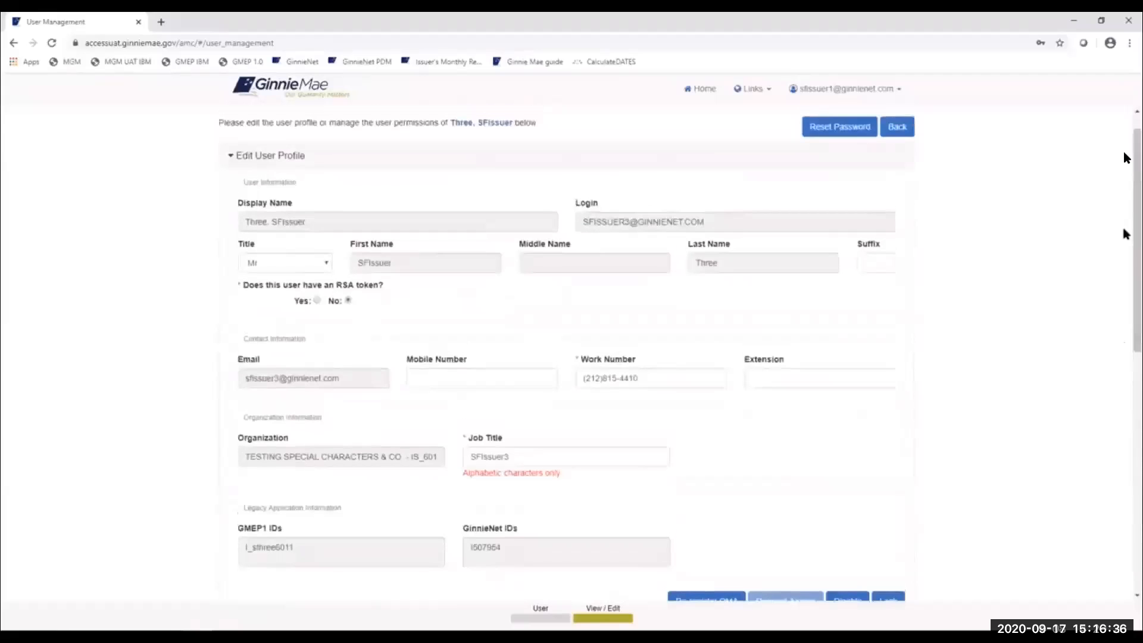
{"action": "scroll", "coordinate": [968, 427], "scroll_direction": "down", "scroll_amount": 1}
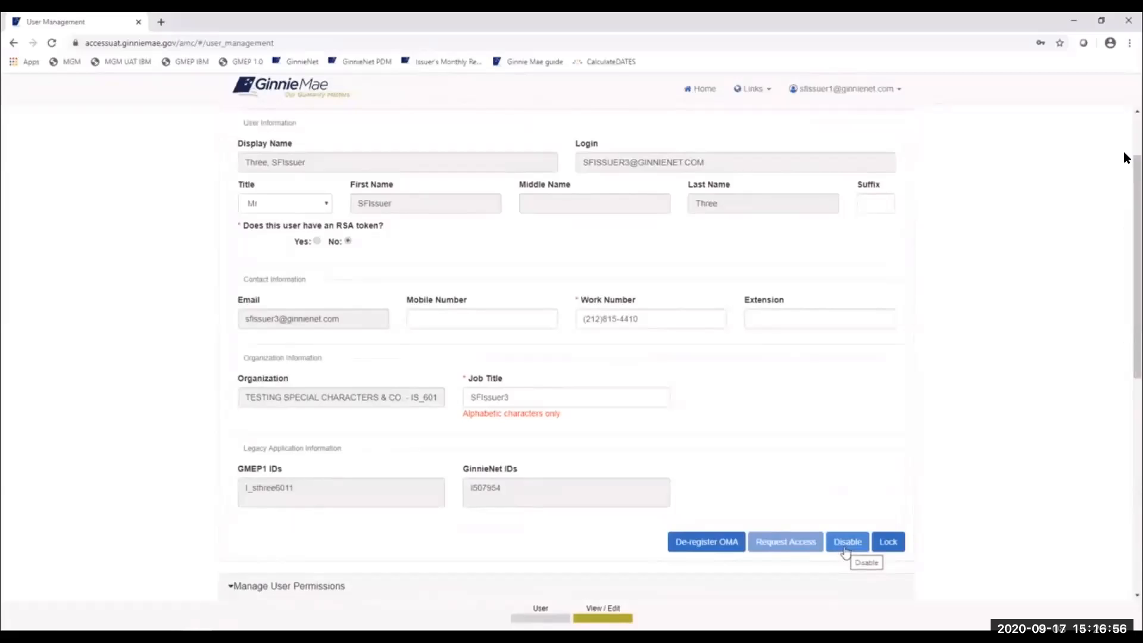
- Return to the user list and open Eight, SFIssuer's profile
{"action": "scroll", "coordinate": [908, 333], "scroll_direction": "up", "scroll_amount": 3}
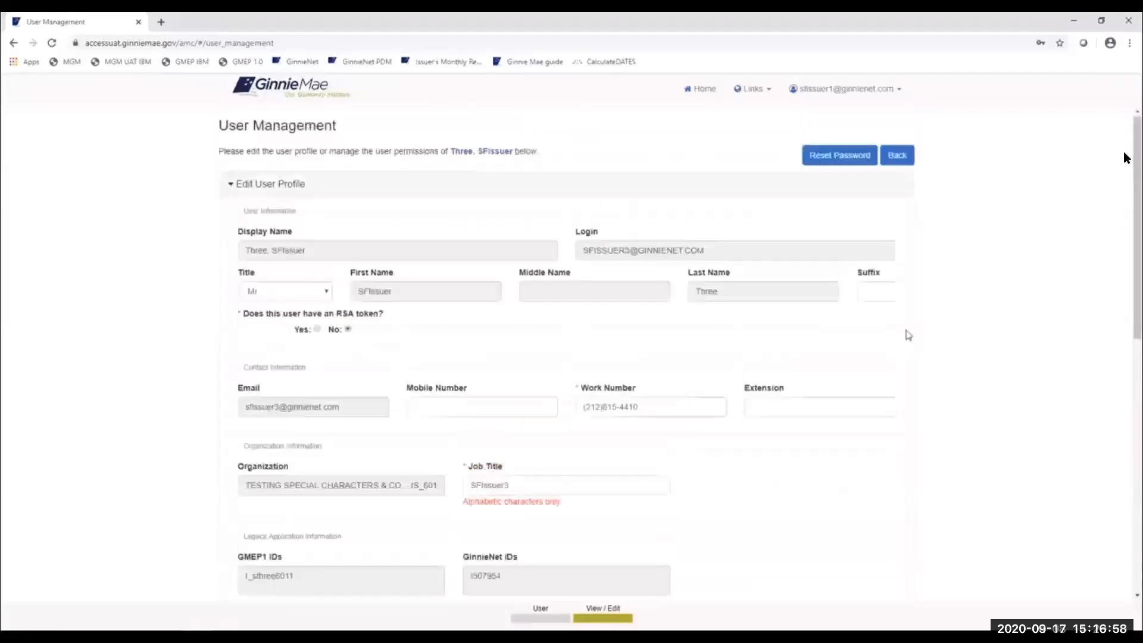
{"action": "left_click", "coordinate": [900, 156]}
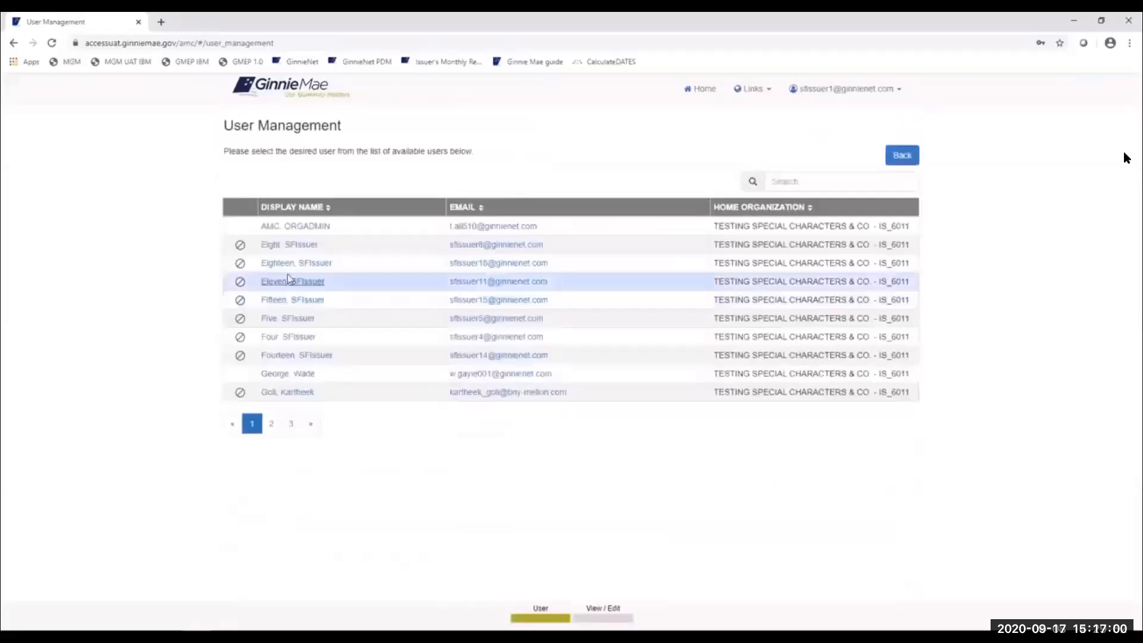
{"action": "left_click", "coordinate": [267, 247]}
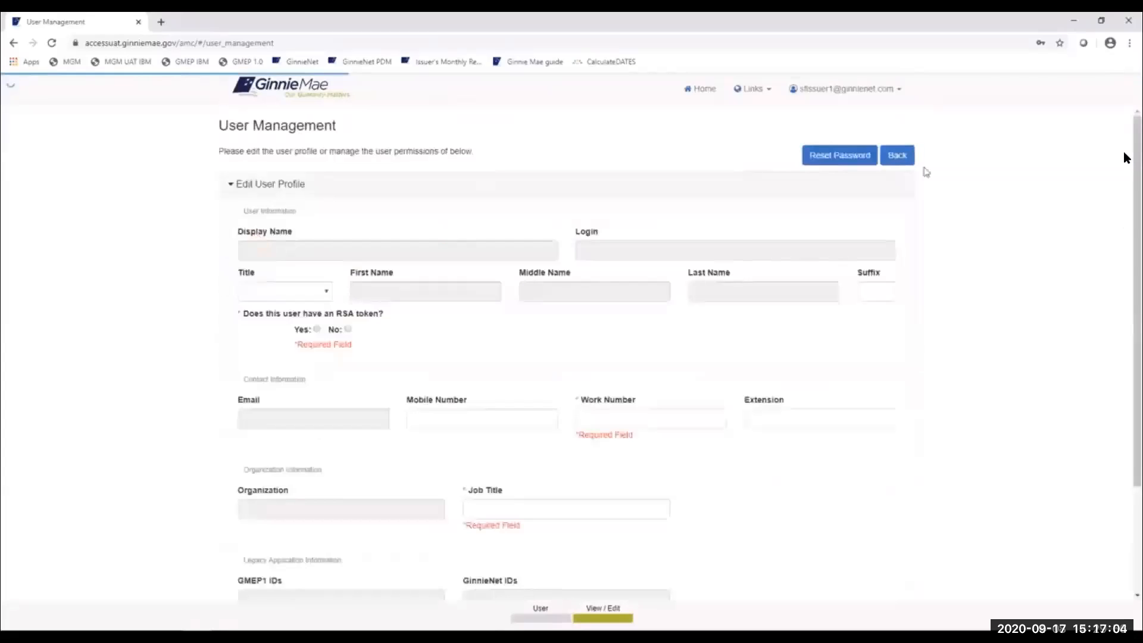
- Expand Manage User Permissions on the disabled test issuer's profile and review its revoked and pending functional roles
{"action": "scroll", "coordinate": [899, 283], "scroll_direction": "down", "scroll_amount": 2}
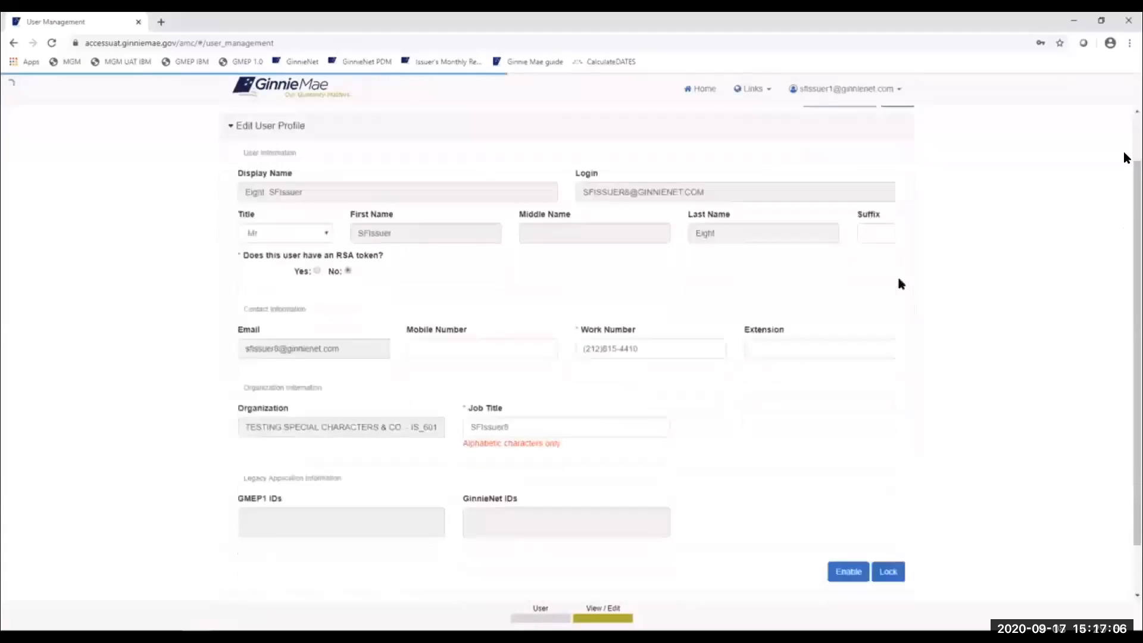
{"action": "left_click", "coordinate": [244, 556]}
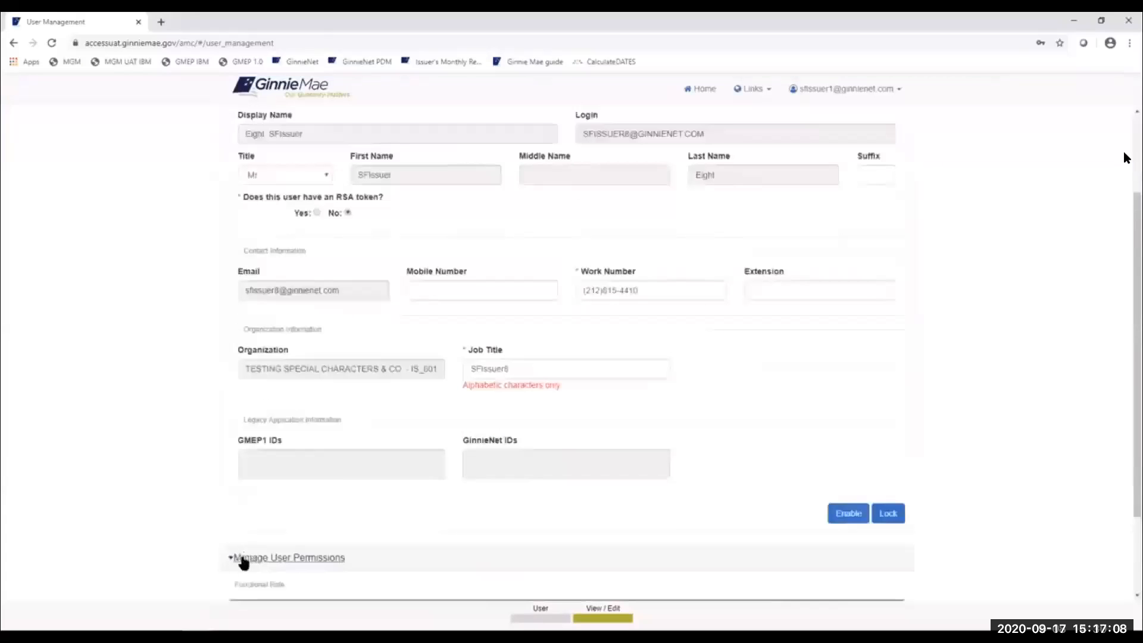
{"action": "scroll", "coordinate": [900, 466], "scroll_direction": "down", "scroll_amount": 1}
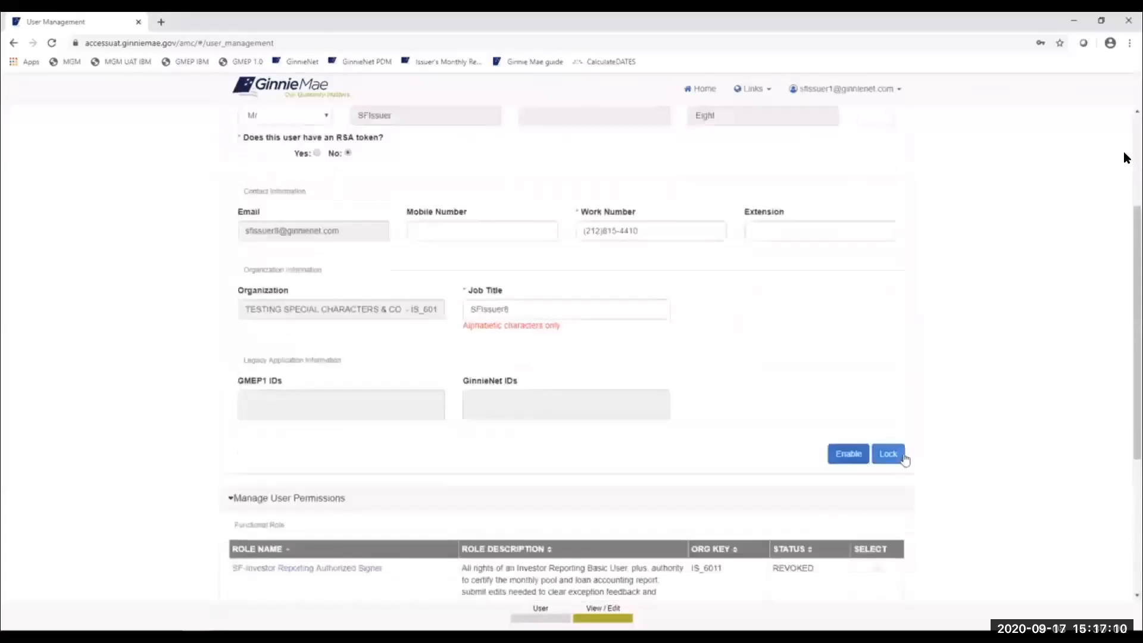
{"action": "scroll", "coordinate": [959, 414], "scroll_direction": "down", "scroll_amount": 1}
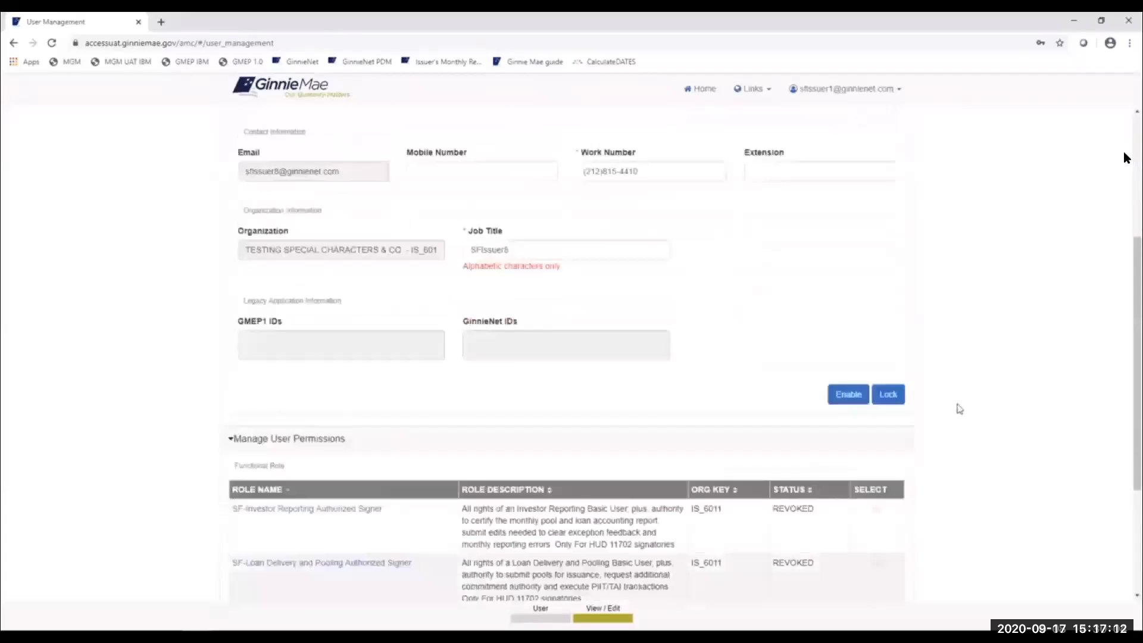
{"action": "scroll", "coordinate": [960, 409], "scroll_direction": "down", "scroll_amount": 1}
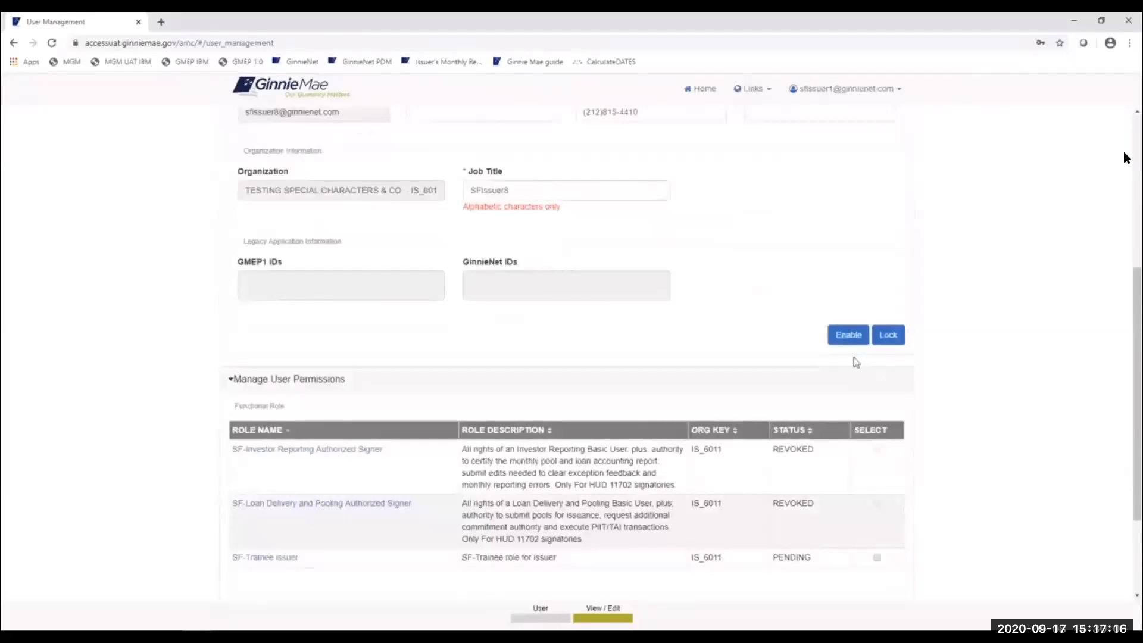
{"action": "scroll", "coordinate": [1131, 352], "scroll_direction": "up", "scroll_amount": 1}
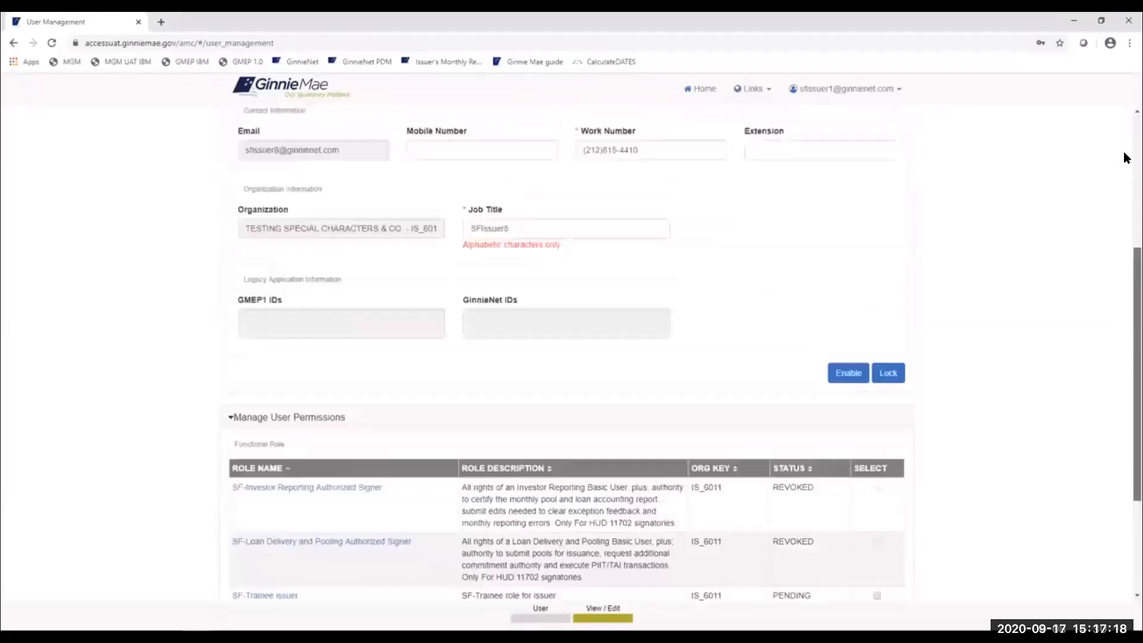
{"action": "scroll", "coordinate": [1127, 158], "scroll_direction": "up", "scroll_amount": 3}
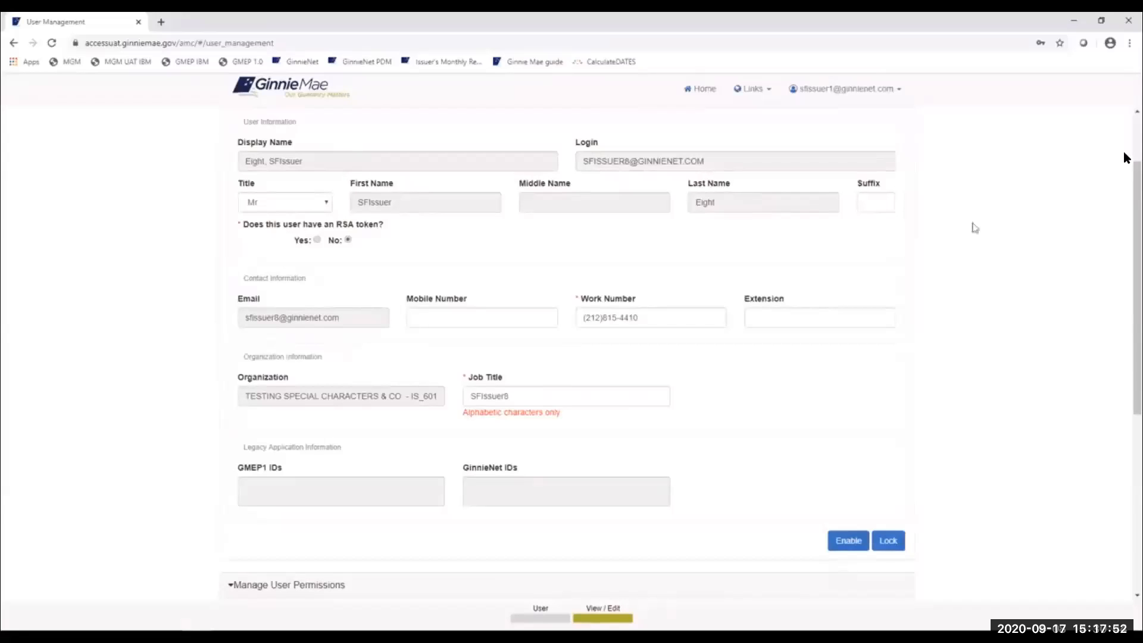
{"action": "scroll", "coordinate": [953, 202], "scroll_direction": "up", "scroll_amount": 3}
- Open the issuer test user's profile from page 2 of the user list and request disabling its access
{"action": "left_click", "coordinate": [896, 153]}
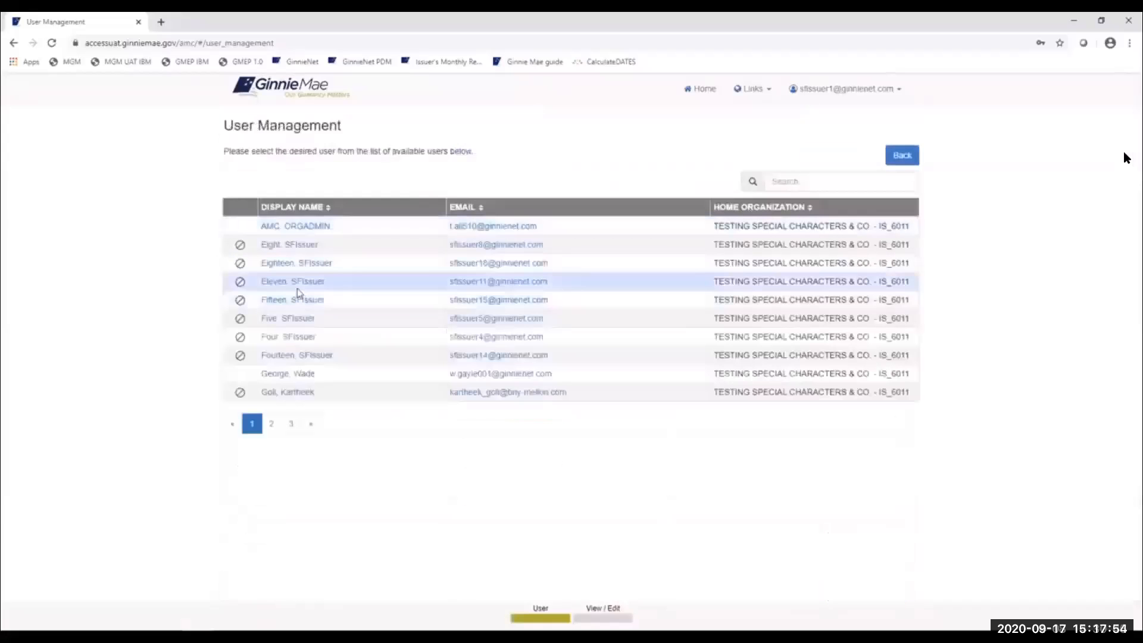
{"action": "left_click", "coordinate": [271, 423]}
{"action": "left_click", "coordinate": [274, 393]}
{"action": "scroll", "coordinate": [776, 438], "scroll_direction": "down", "scroll_amount": 3}
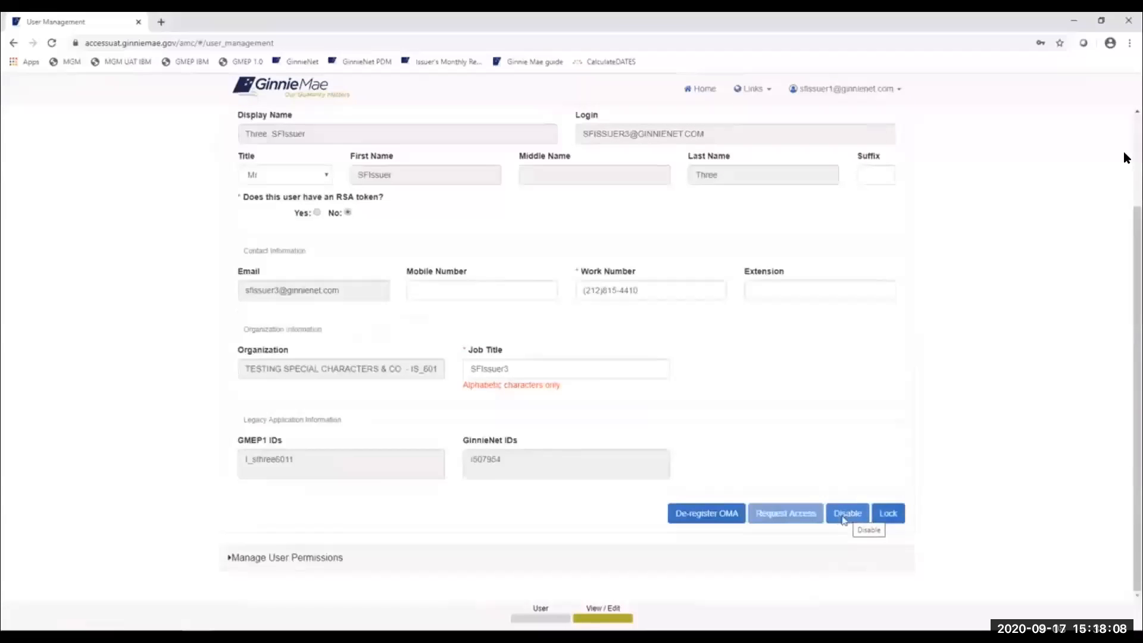
{"action": "left_click", "coordinate": [843, 520]}
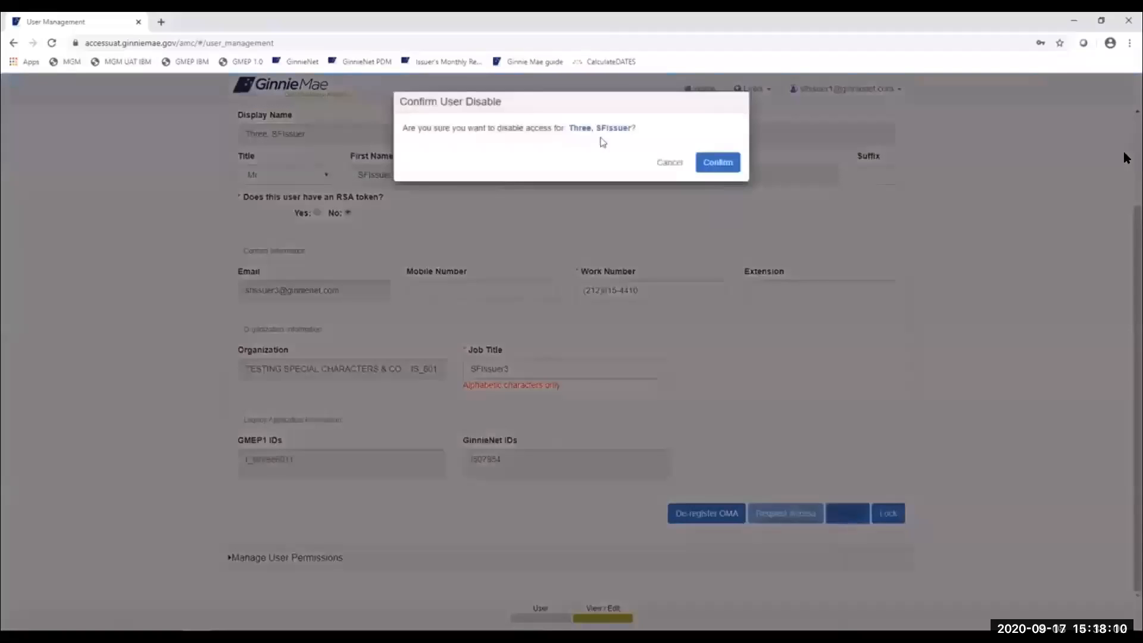
- Confirm disabling the issuer test user's account in the Confirm User Disable dialog
{"action": "left_click", "coordinate": [710, 169]}
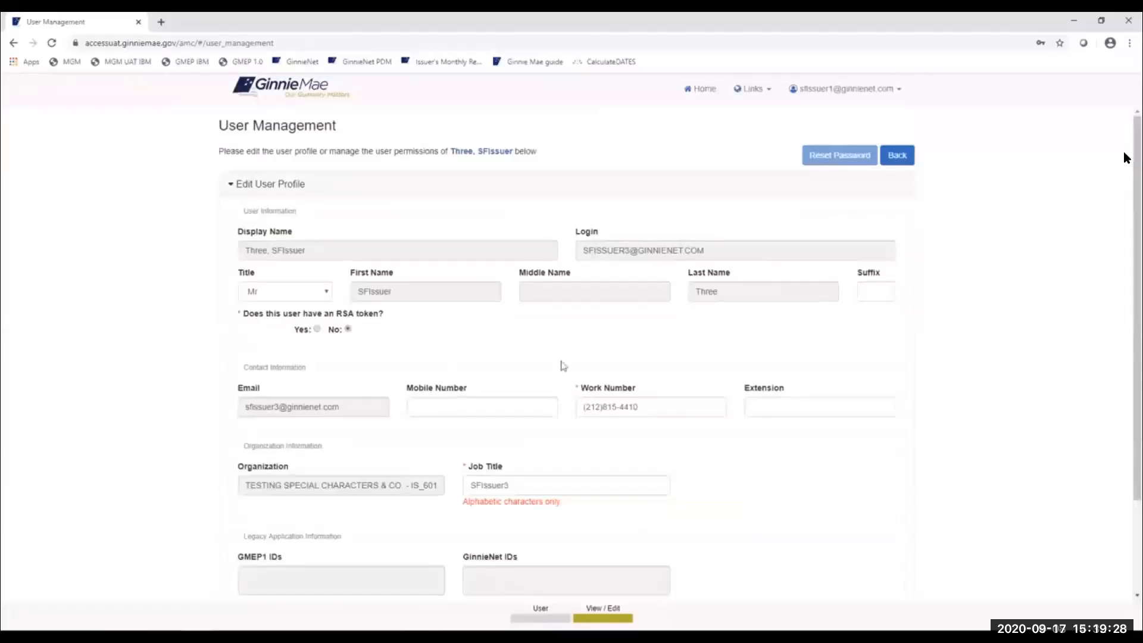
- Re-enable the issuer test user's access and confirm it in the Confirm User Enable dialog
{"action": "scroll", "coordinate": [562, 356], "scroll_direction": "down", "scroll_amount": 2}
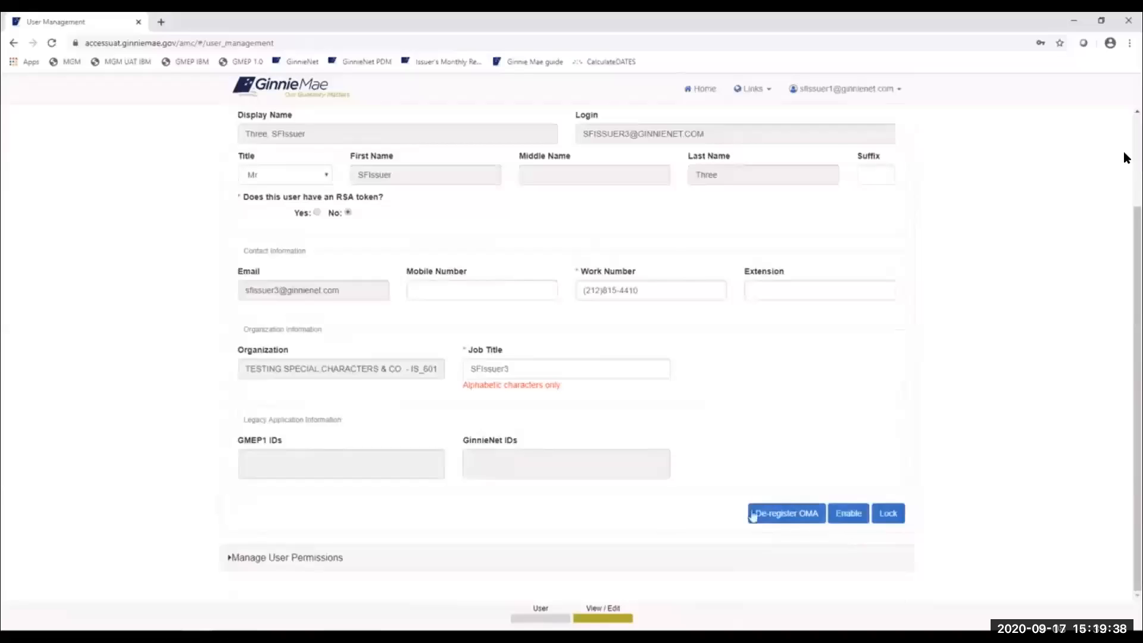
{"action": "left_click", "coordinate": [854, 519]}
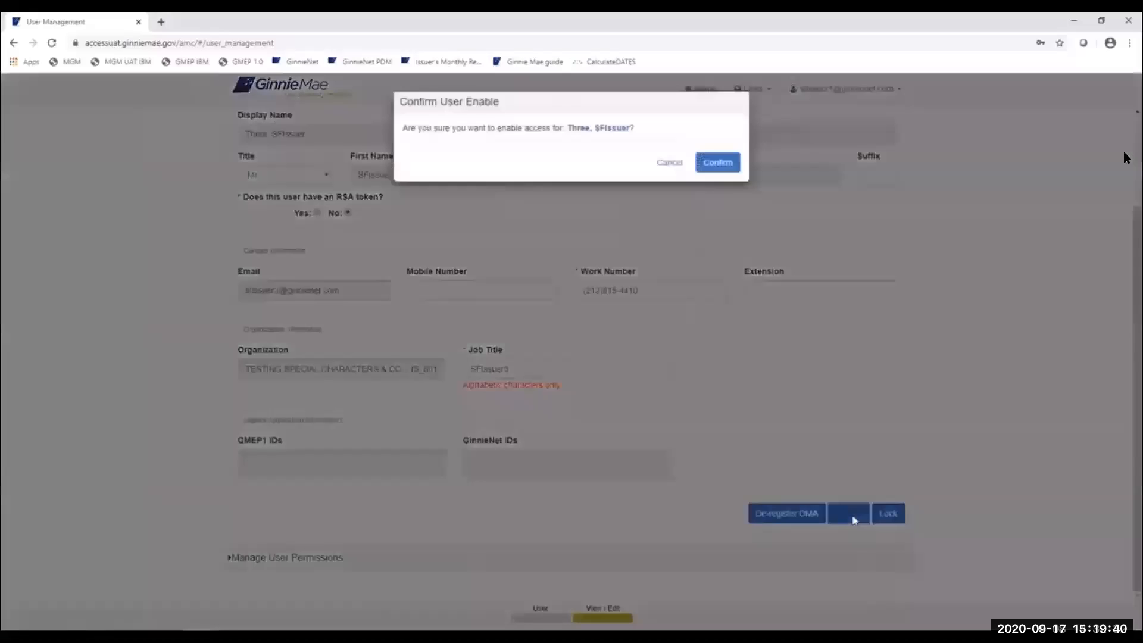
{"action": "left_click", "coordinate": [719, 167]}
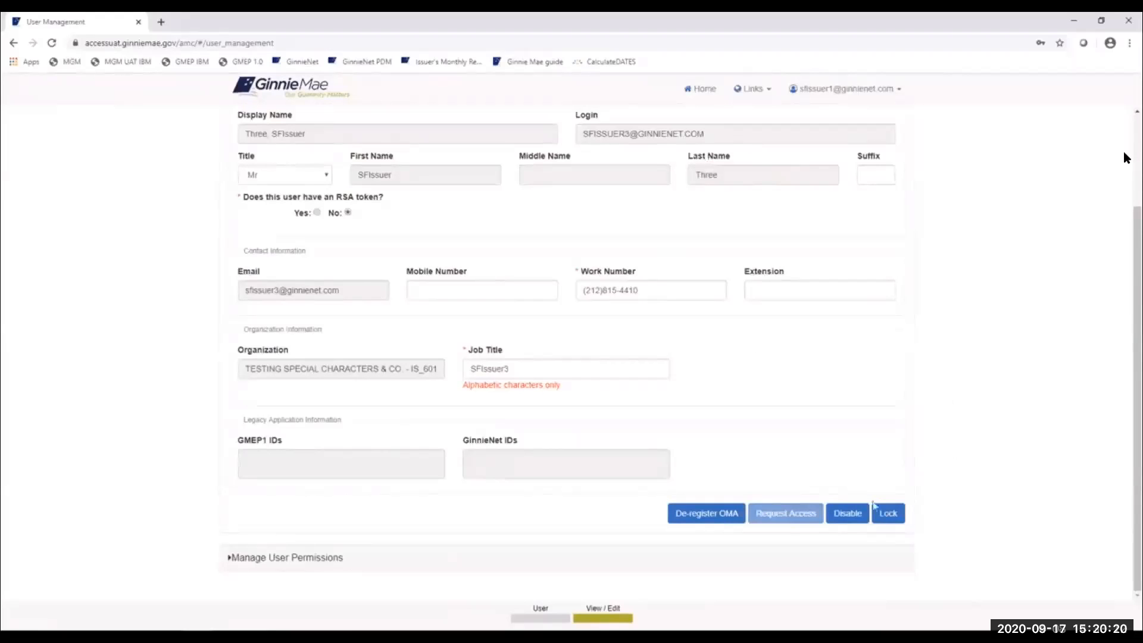
- Expand Manage User Permissions and check the Functional Role table, where every role shows REVOKED
{"action": "scroll", "coordinate": [863, 506], "scroll_direction": "up", "scroll_amount": 3}
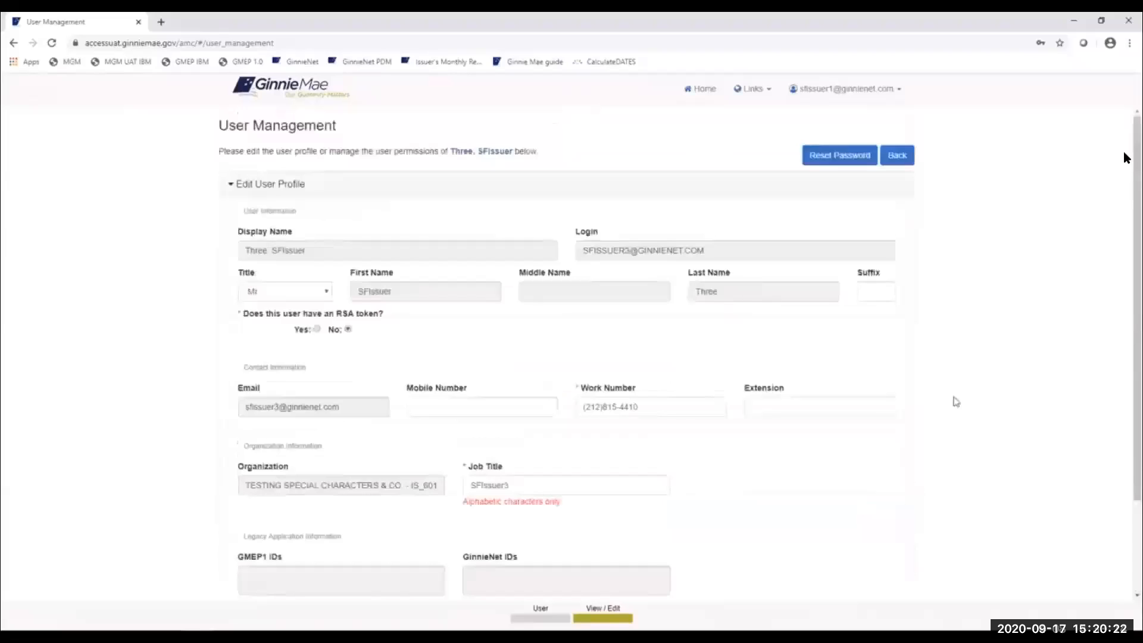
{"action": "scroll", "coordinate": [956, 402], "scroll_direction": "down", "scroll_amount": 2}
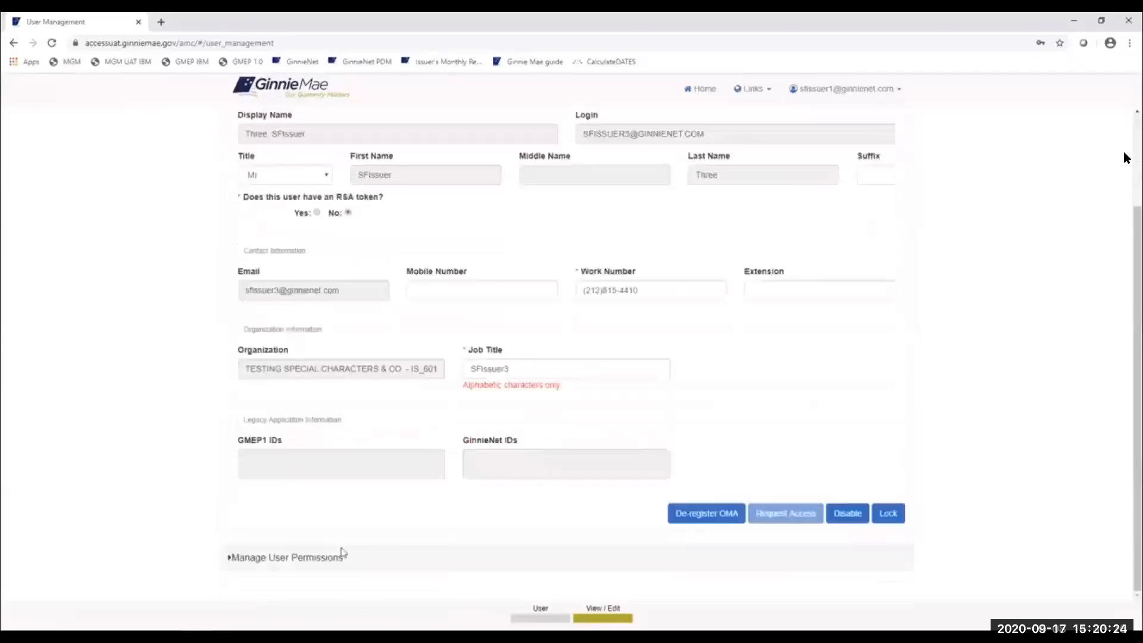
{"action": "left_click", "coordinate": [335, 559]}
{"action": "scroll", "coordinate": [979, 393], "scroll_direction": "down", "scroll_amount": 3}
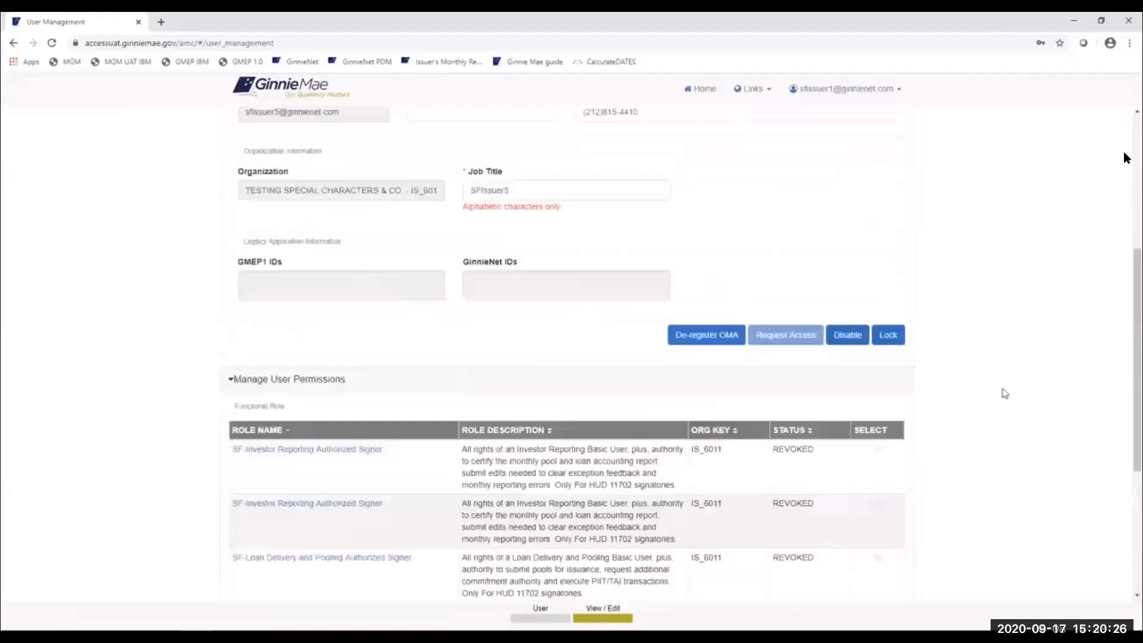
{"action": "left_click_drag", "start_coordinate": [1126, 356], "coordinate": [1126, 402]}
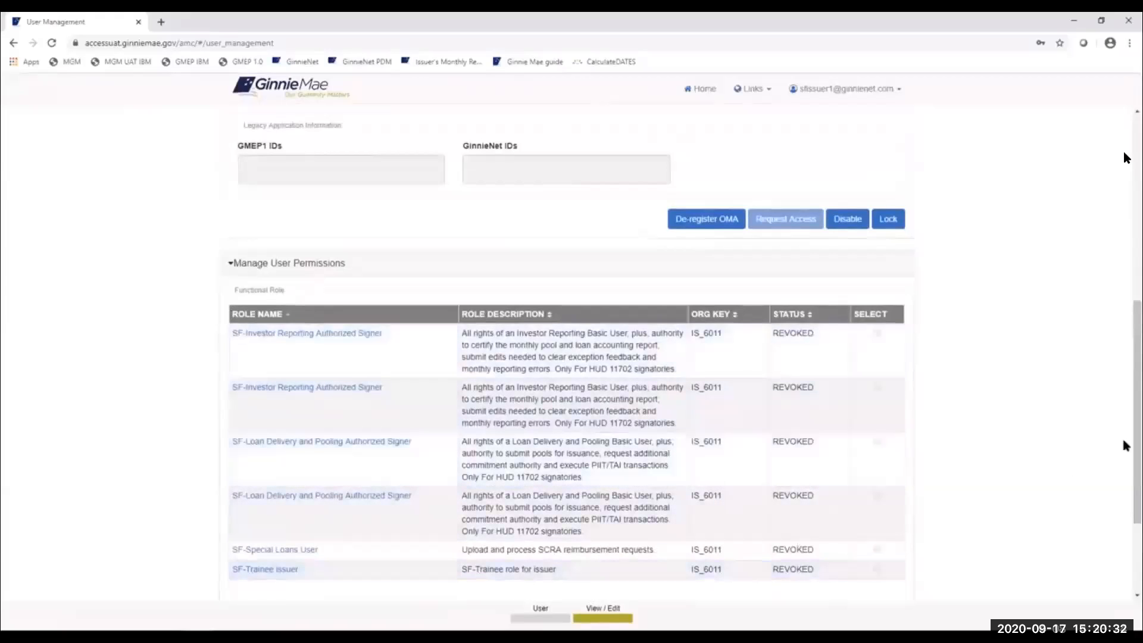
{"action": "scroll", "coordinate": [1123, 441], "scroll_direction": "up", "scroll_amount": 2}
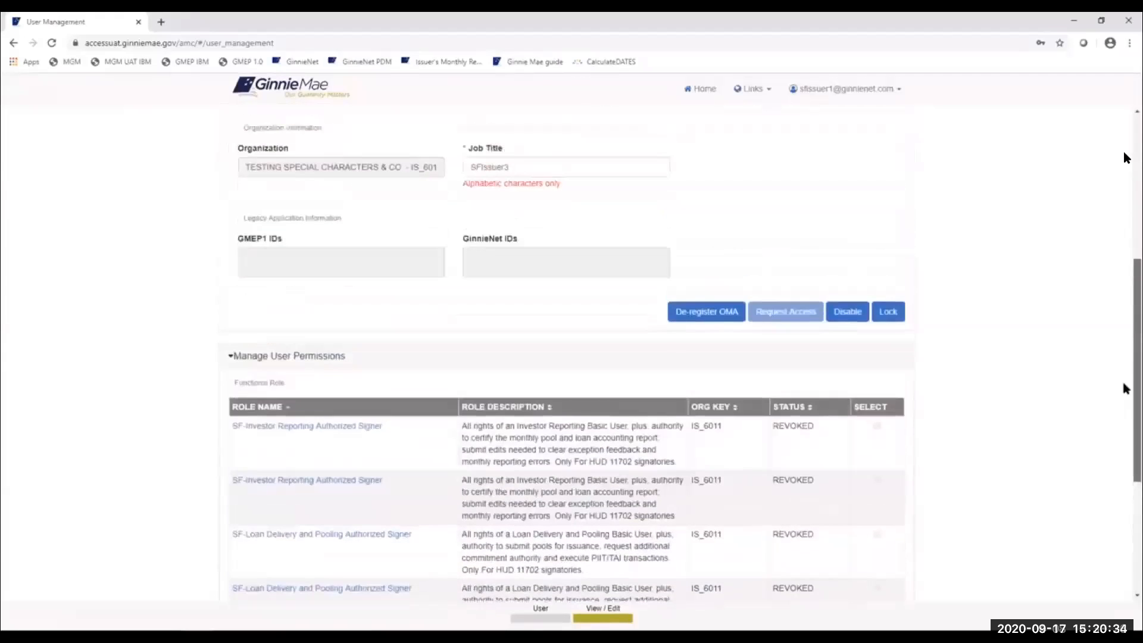
{"action": "scroll", "coordinate": [1126, 389], "scroll_direction": "up", "scroll_amount": 2}
{"action": "scroll", "coordinate": [1125, 354], "scroll_direction": "up", "scroll_amount": 4}
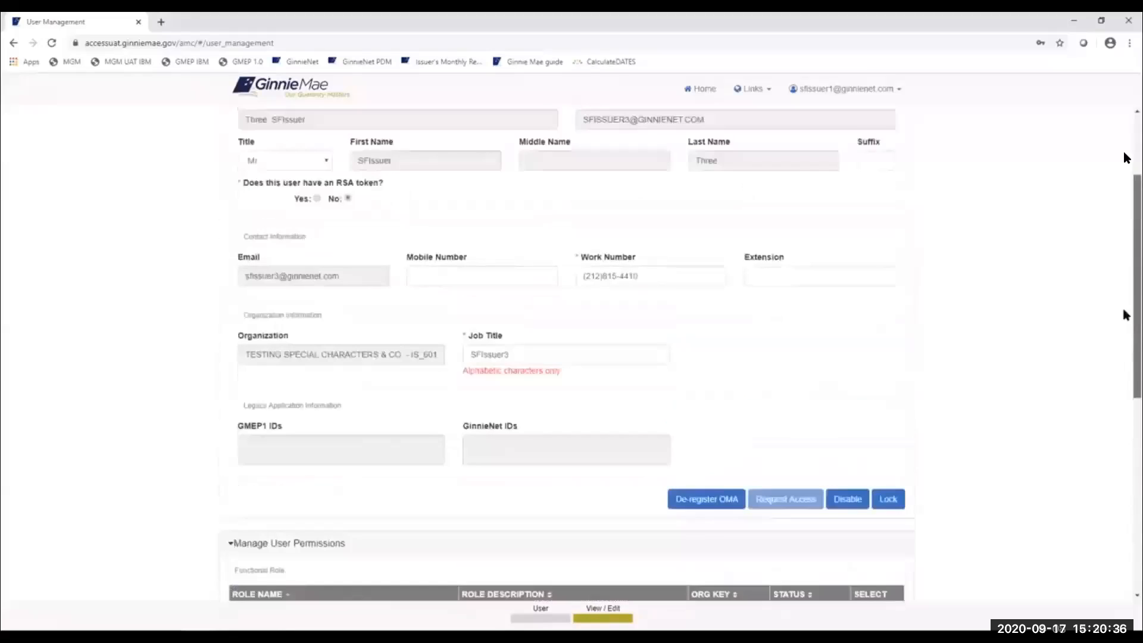
{"action": "left_click_drag", "start_coordinate": [1124, 268], "coordinate": [1125, 269]}
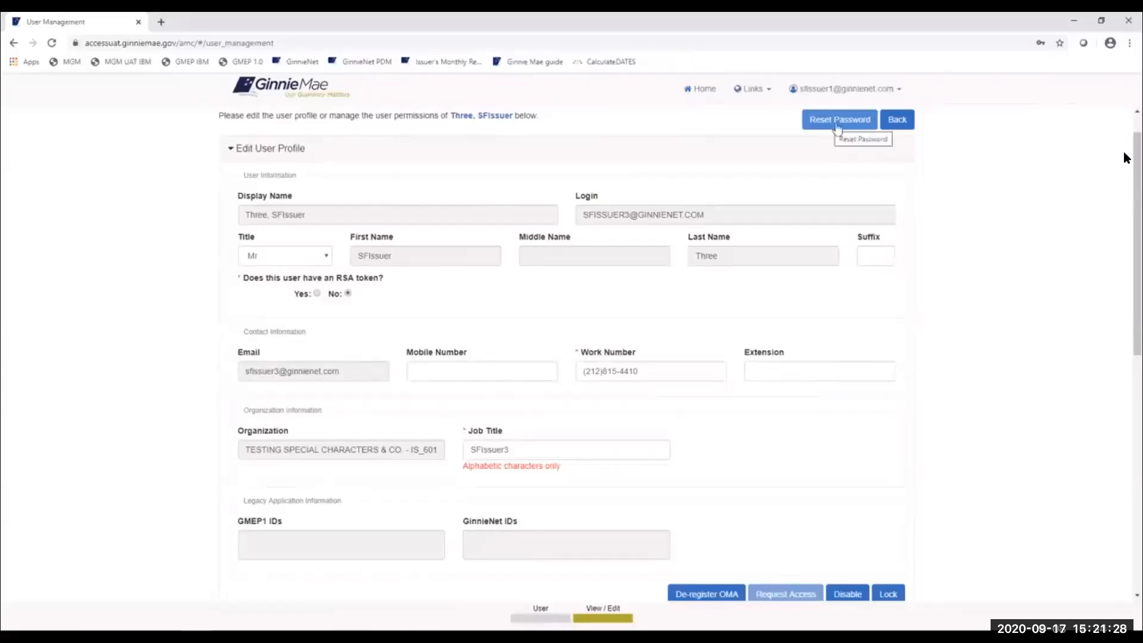
- Reset the issuer test user's password and confirm, so a random new password is emailed
{"action": "scroll", "coordinate": [833, 143], "scroll_direction": "up", "scroll_amount": 1}
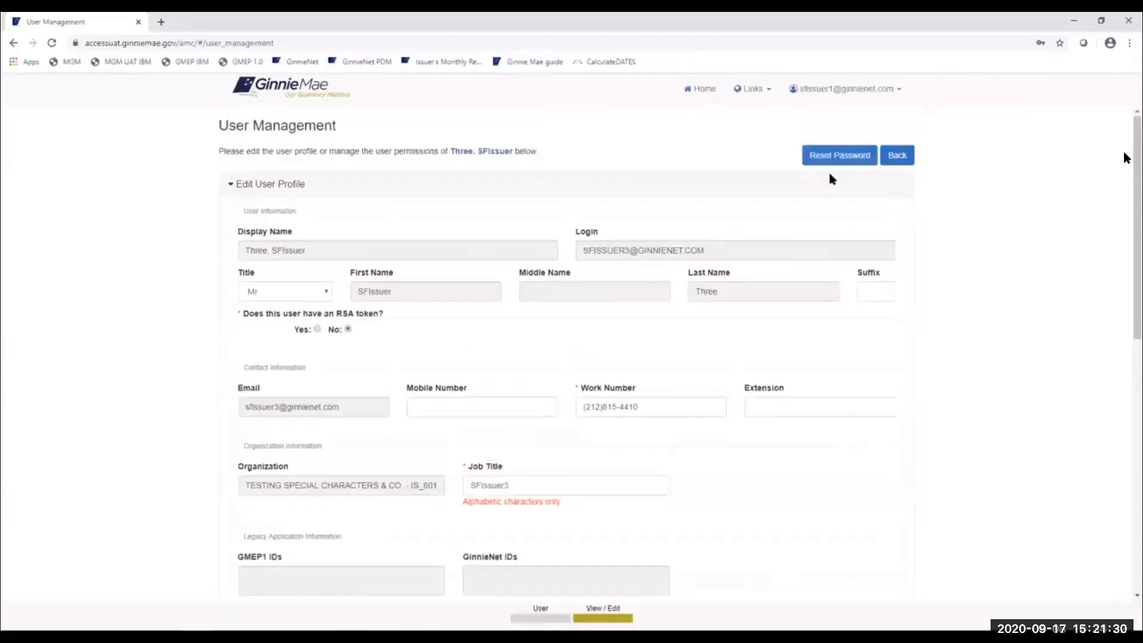
{"action": "left_click", "coordinate": [839, 158]}
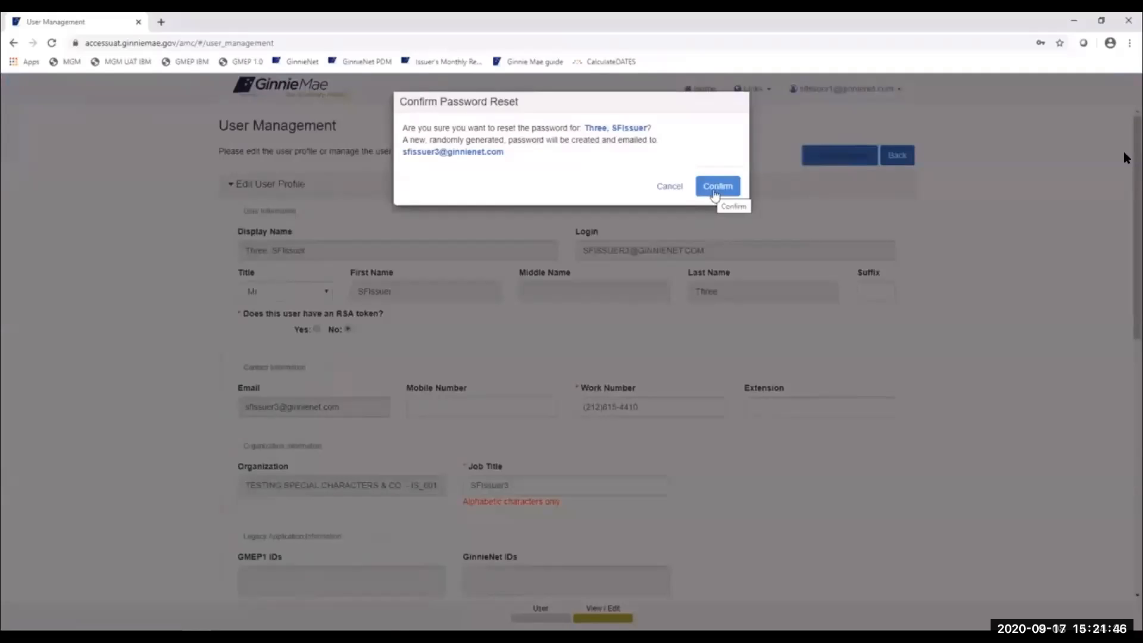
{"action": "left_click", "coordinate": [709, 194]}
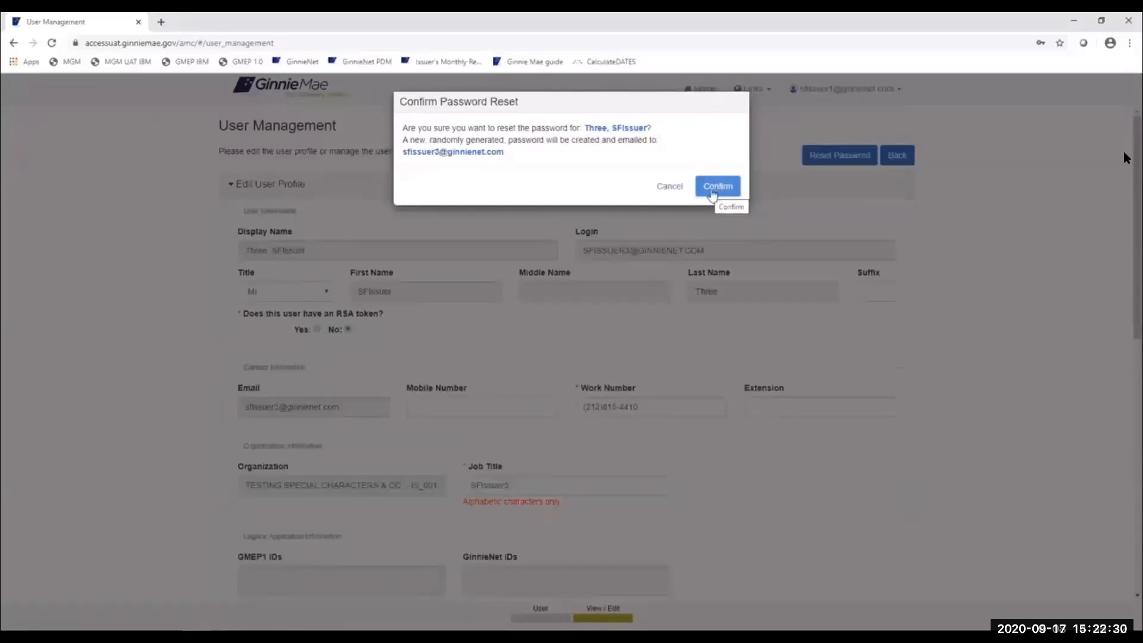
{"action": "left_click", "coordinate": [717, 191]}
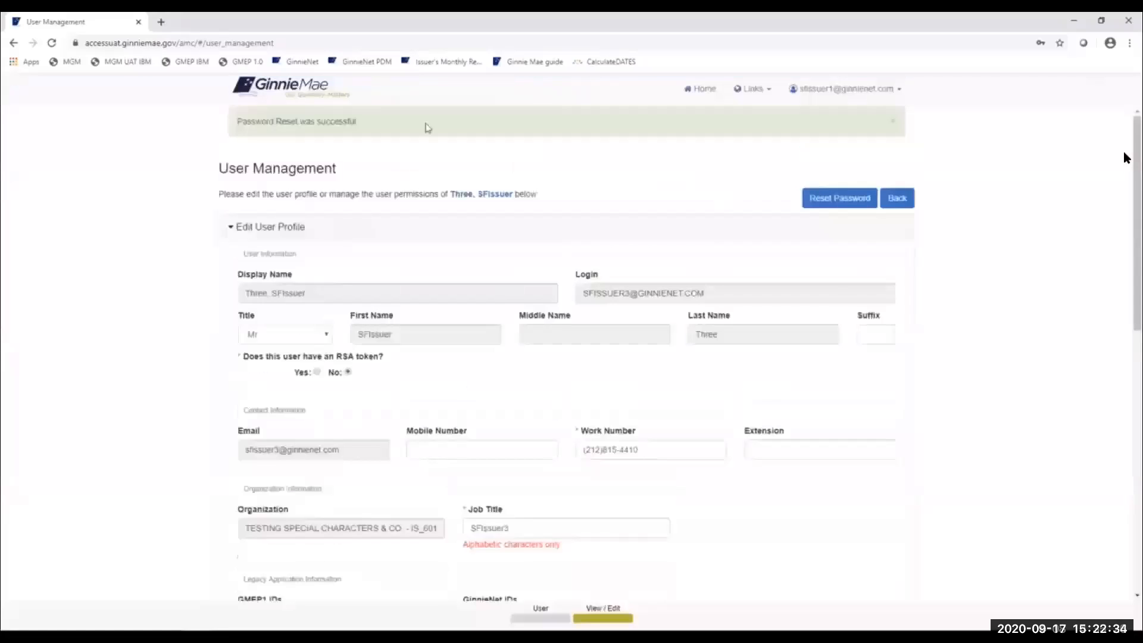
- Close the 'Password Reset was successful' banner and go back to the User Management list
{"action": "mouse_move", "coordinate": [238, 120]}
{"action": "left_mouse_down"}
{"action": "mouse_move", "coordinate": [374, 119]}
{"action": "mouse_move", "coordinate": [228, 122]}
{"action": "left_mouse_up"}
{"action": "left_click", "coordinate": [373, 120]}
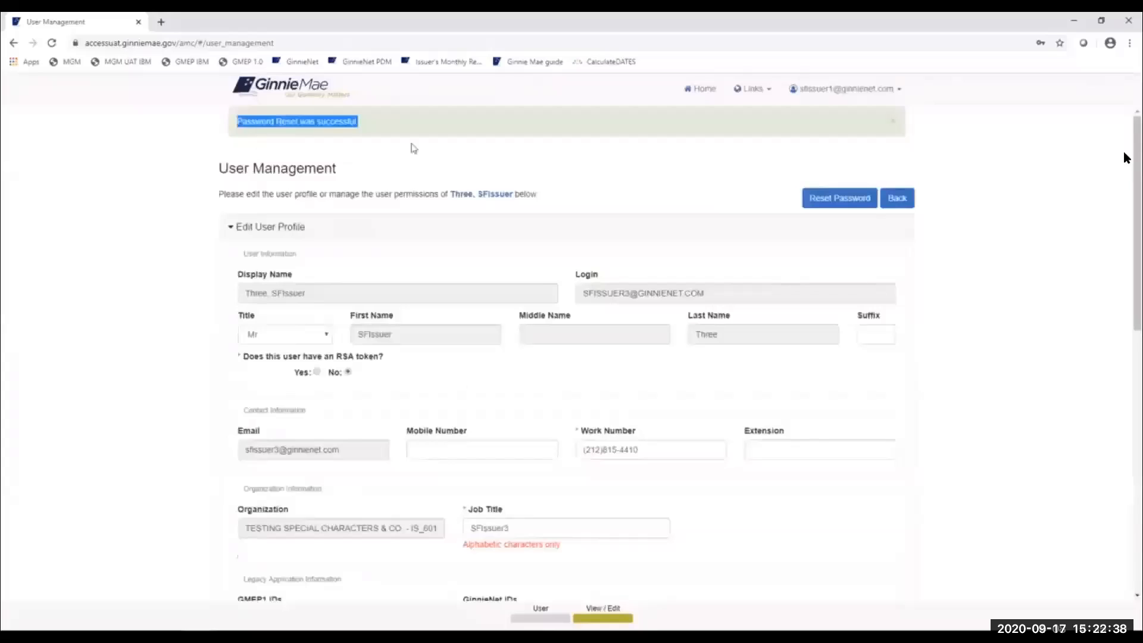
{"action": "left_click", "coordinate": [658, 154]}
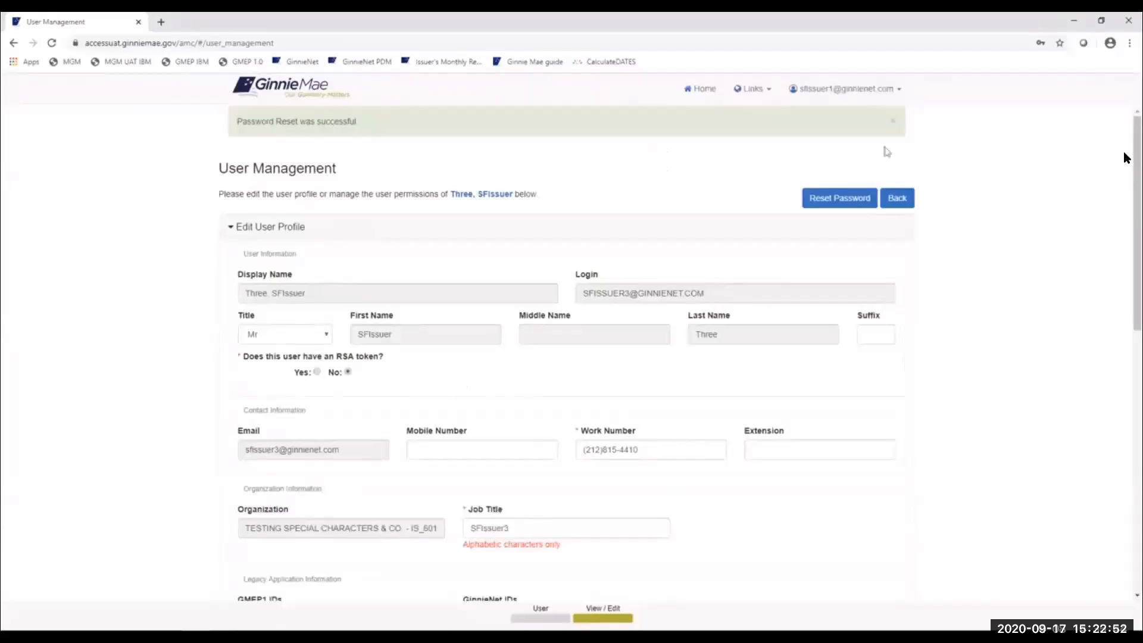
{"action": "left_click", "coordinate": [892, 121]}
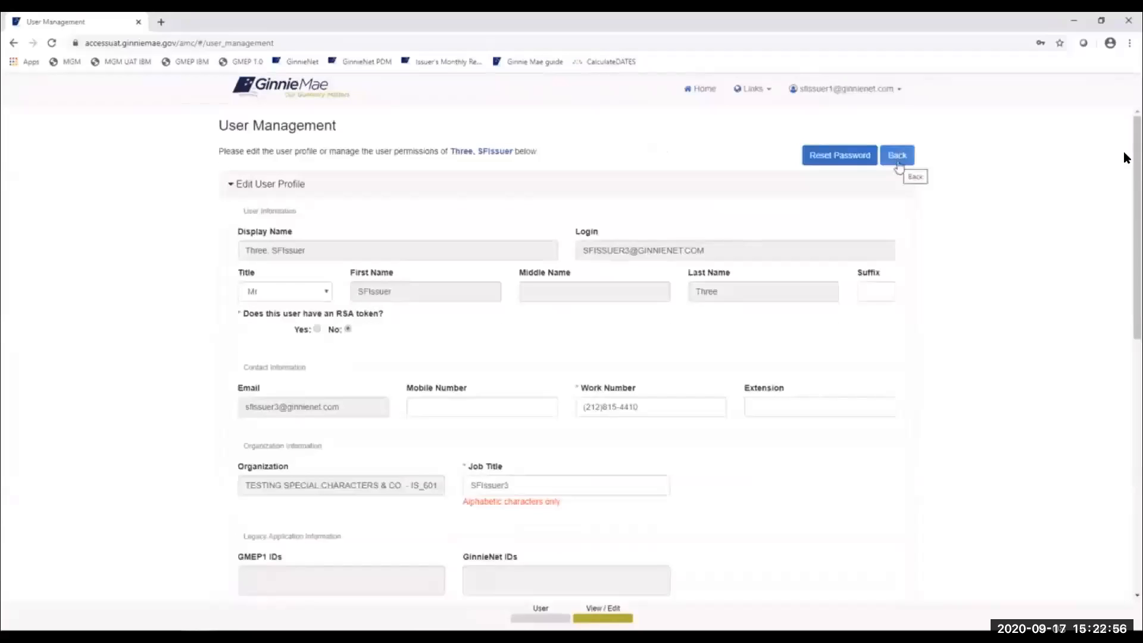
{"action": "left_click", "coordinate": [898, 161]}
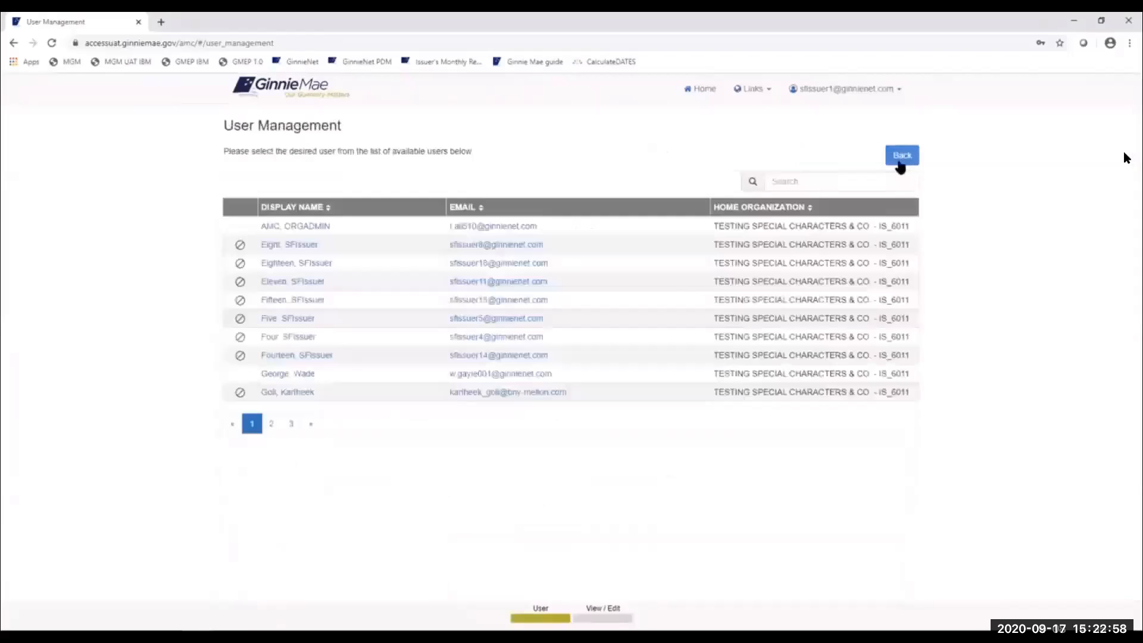
- Return to the AMC home page and choose Security Reports from the Links dropdown
{"action": "left_click", "coordinate": [899, 161]}
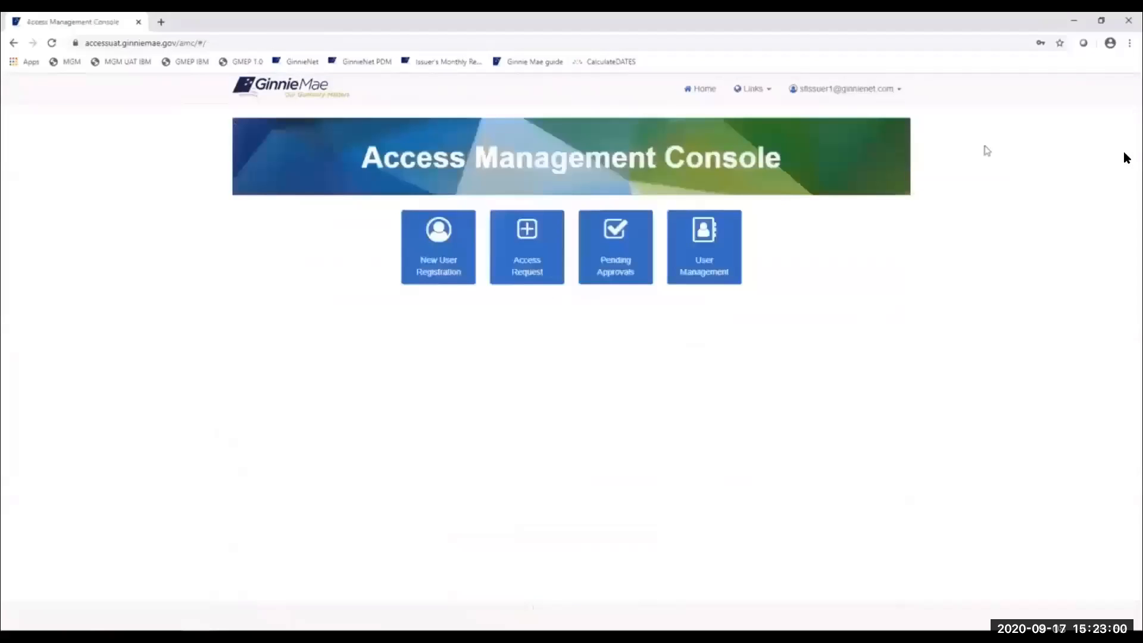
{"action": "left_click", "coordinate": [769, 94]}
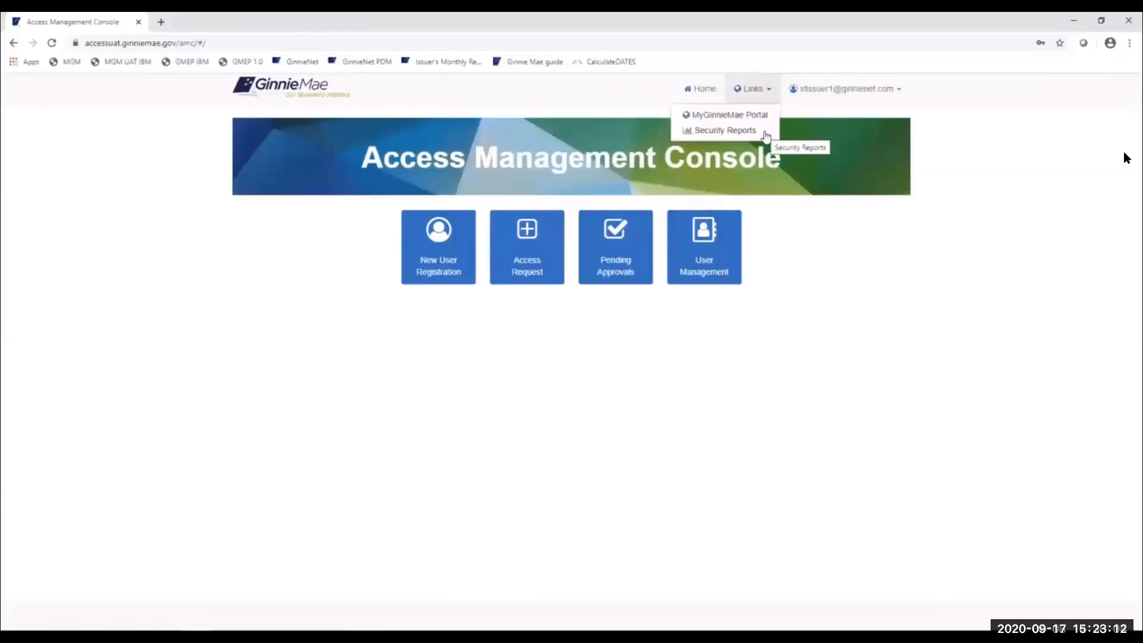
{"action": "left_click", "coordinate": [725, 131]}
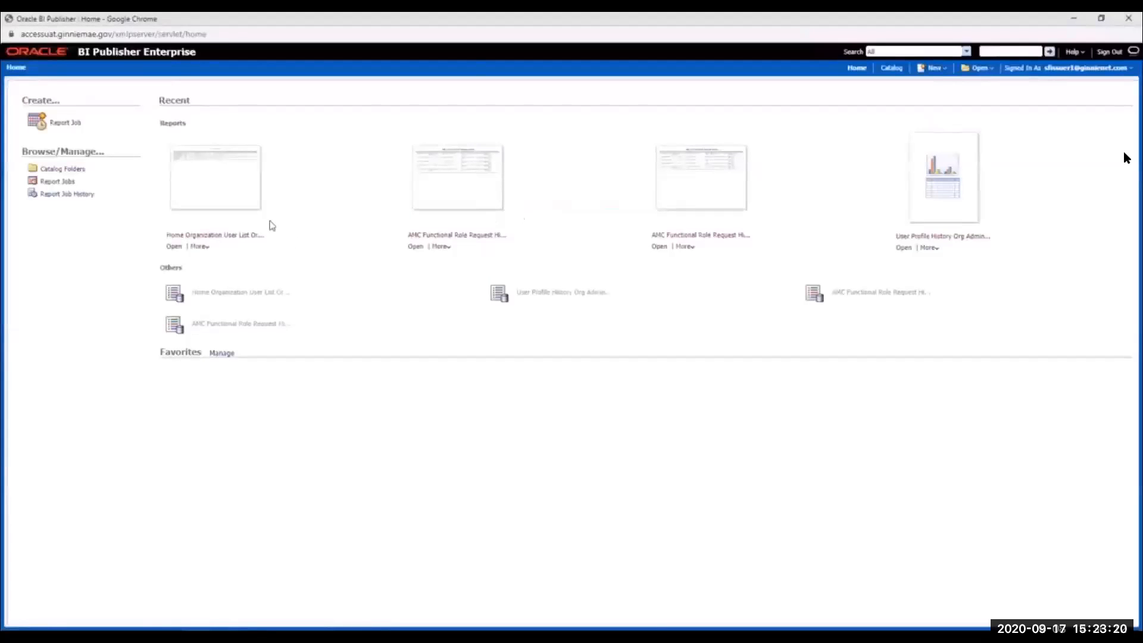
- Open the AMC Functional Role Request History report from the Administrative Reports catalog folder
{"action": "left_click", "coordinate": [66, 173]}
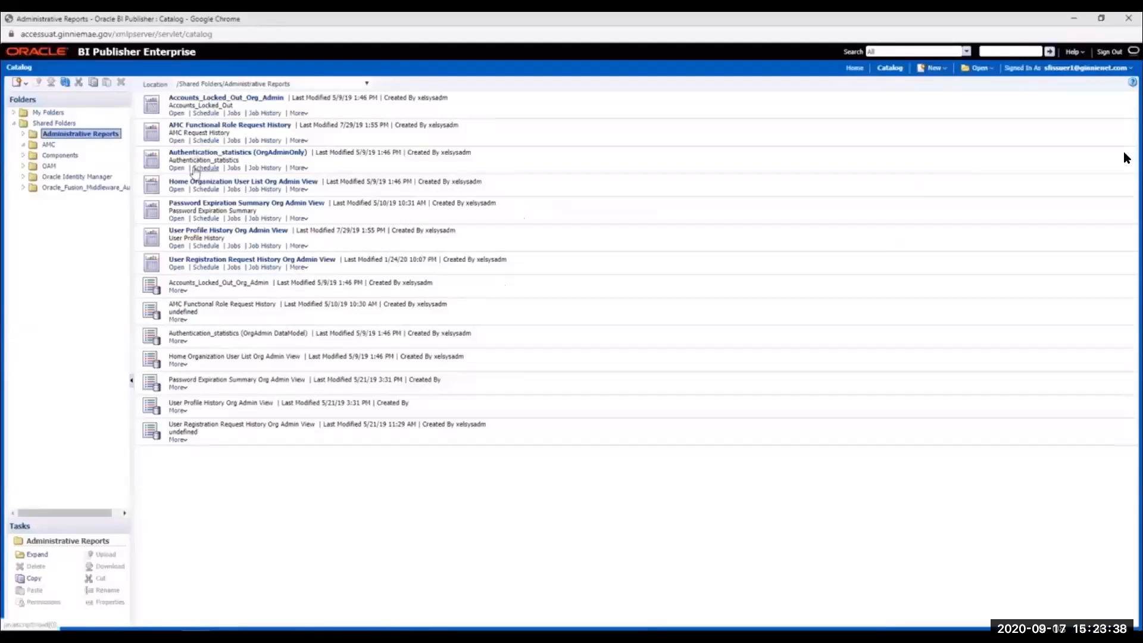
{"action": "left_click", "coordinate": [177, 141]}
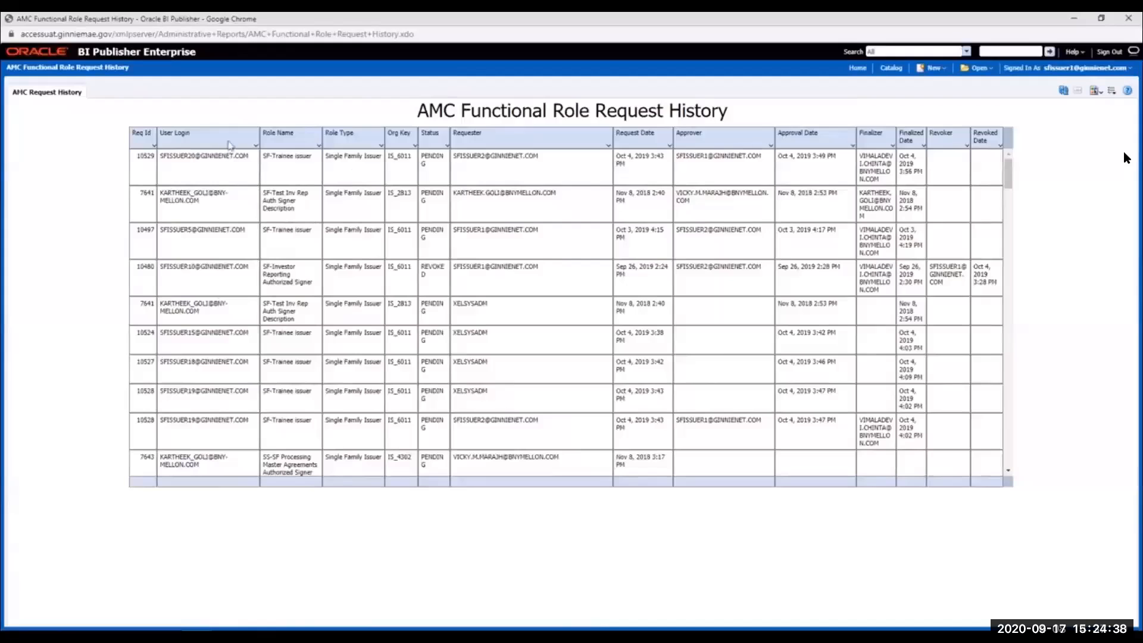
- Inspect the User Login filter and Export format options, then return to the BI Publisher Home page
{"action": "left_click", "coordinate": [256, 145]}
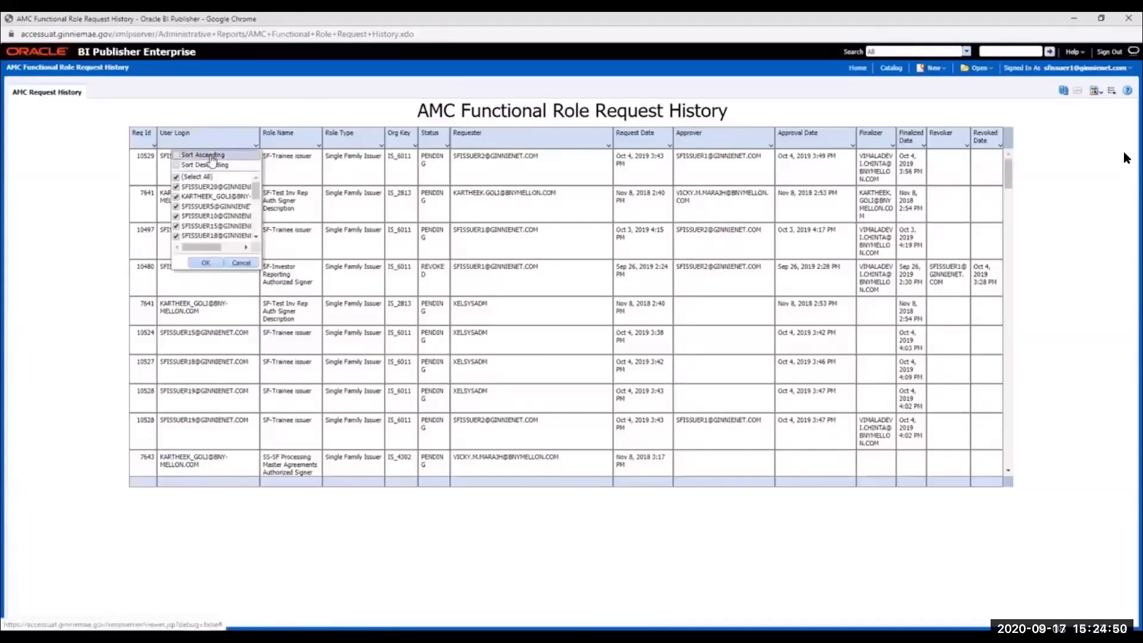
{"action": "left_click", "coordinate": [318, 111]}
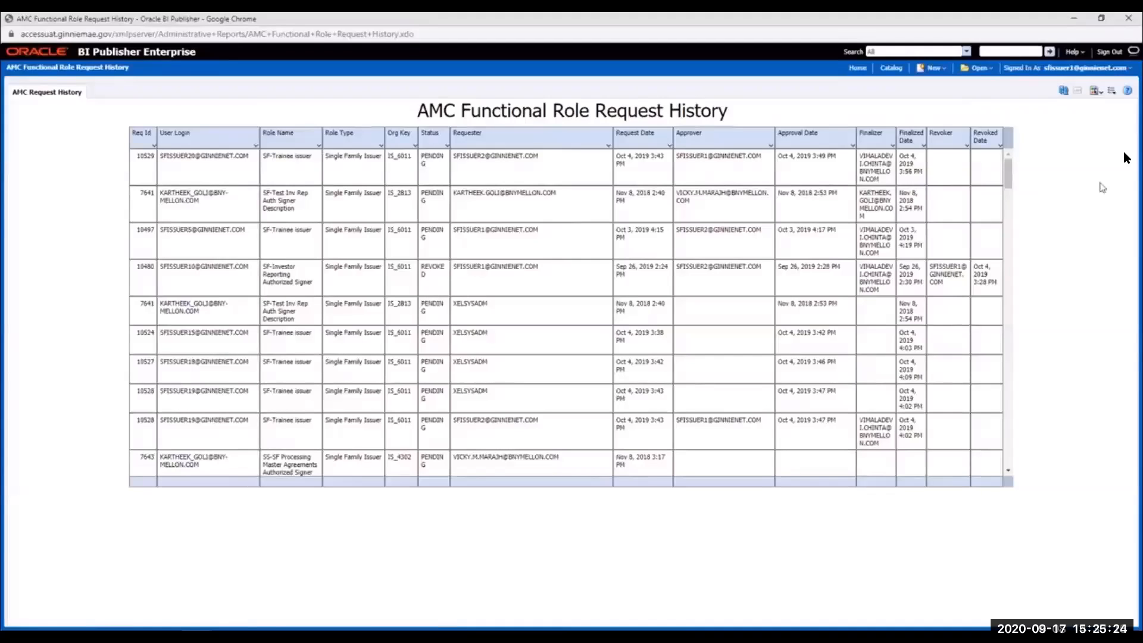
{"action": "left_click", "coordinate": [1100, 92]}
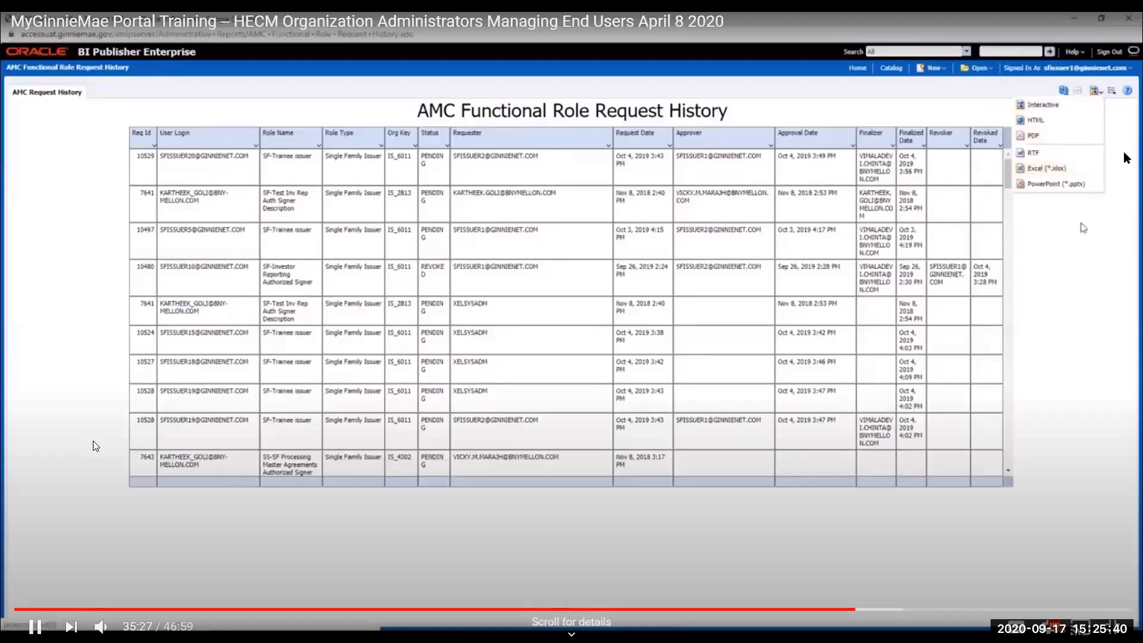
{"action": "left_click", "coordinate": [1083, 230]}
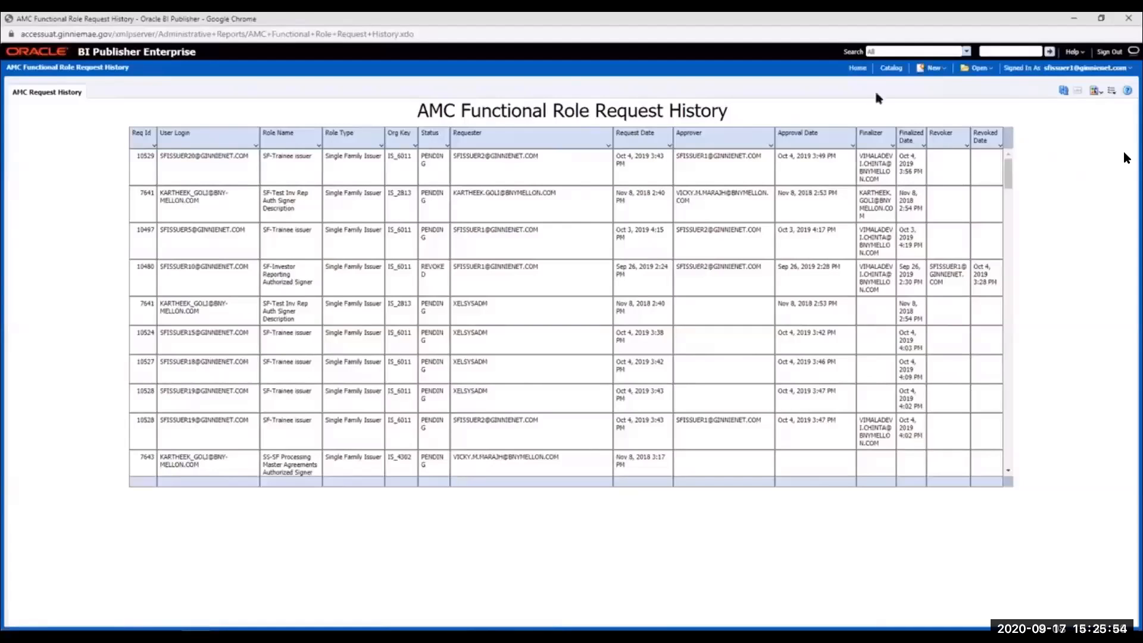
{"action": "left_click", "coordinate": [857, 70]}
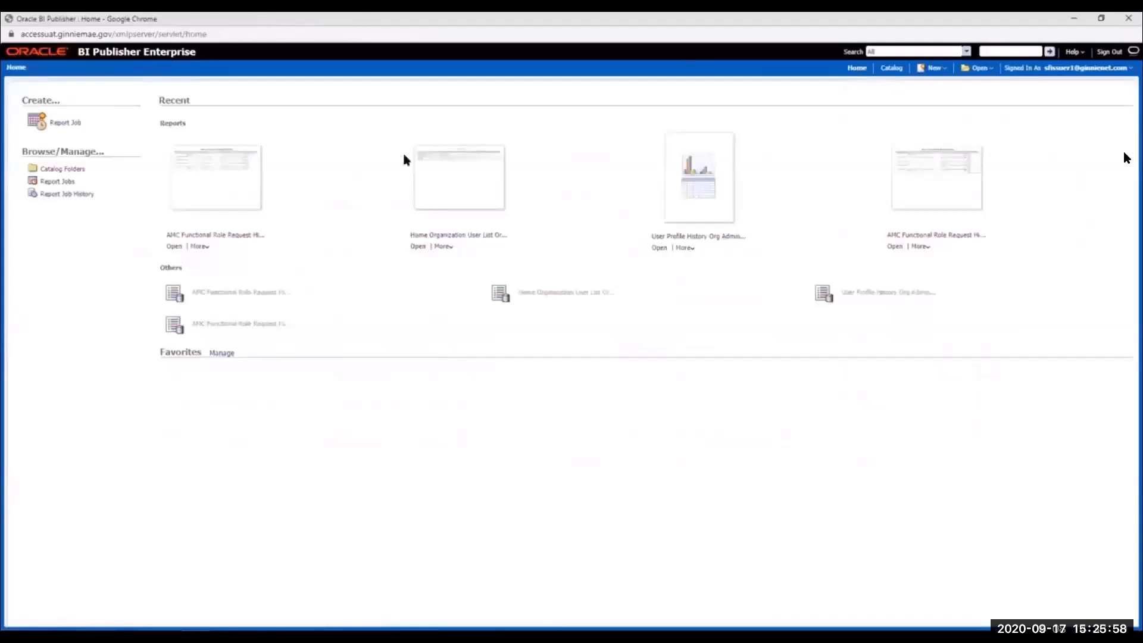
- From the catalog folders, open the Home Organization User List Org Admin View report
{"action": "left_click", "coordinate": [68, 171]}
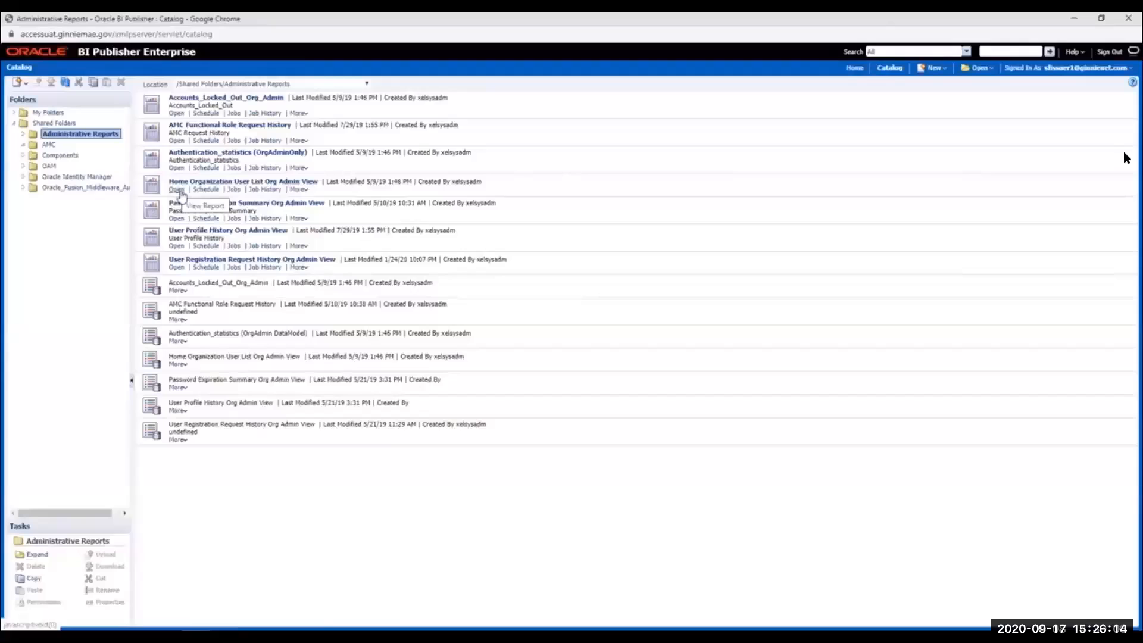
{"action": "left_click", "coordinate": [179, 191]}
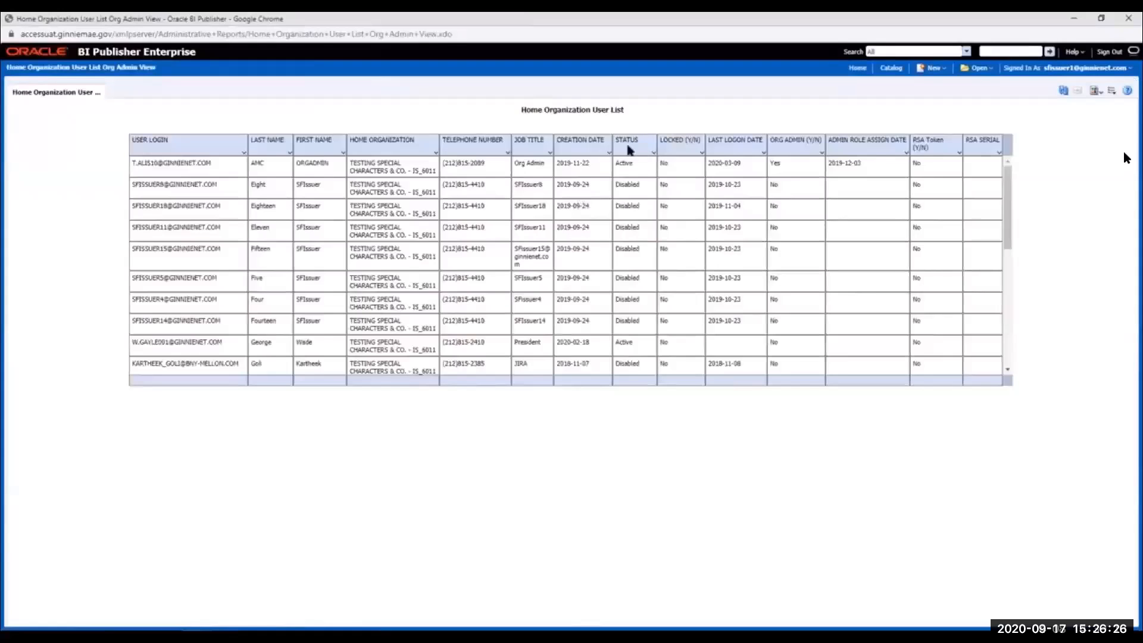
- Filter the user list by Status to show only Disabled users
{"action": "left_click", "coordinate": [654, 153]}
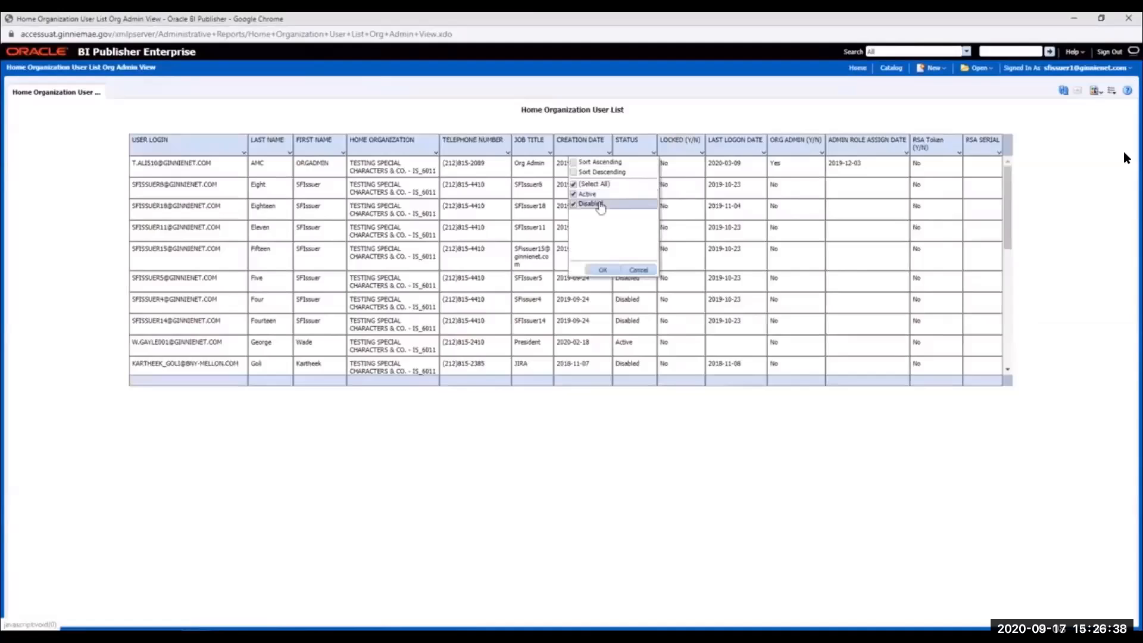
{"action": "left_click", "coordinate": [575, 195]}
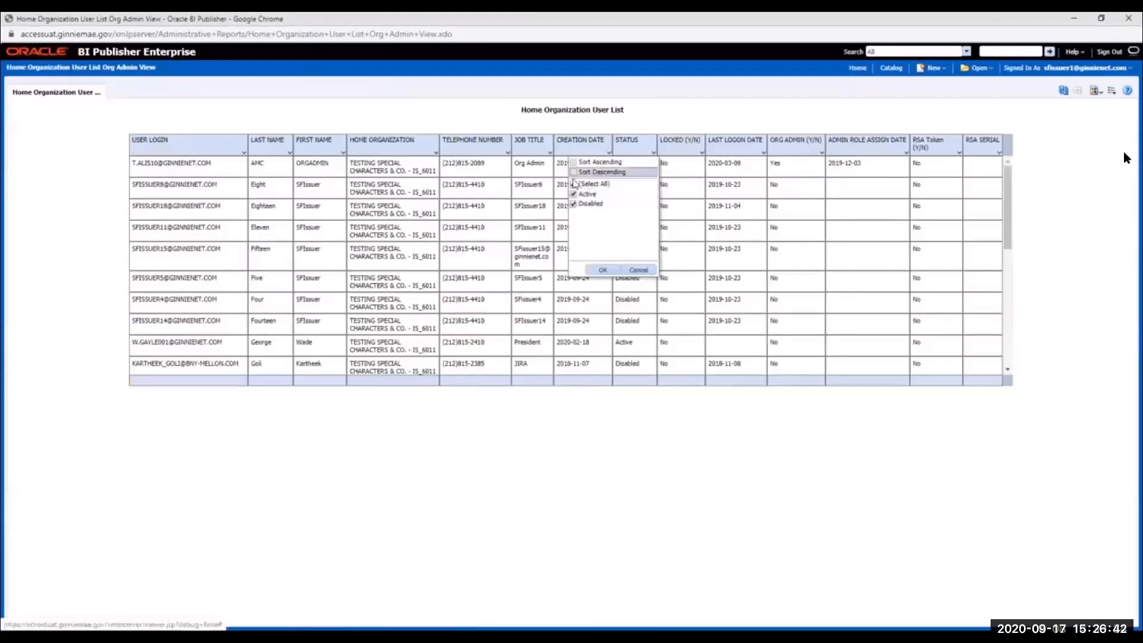
{"action": "left_click", "coordinate": [573, 172]}
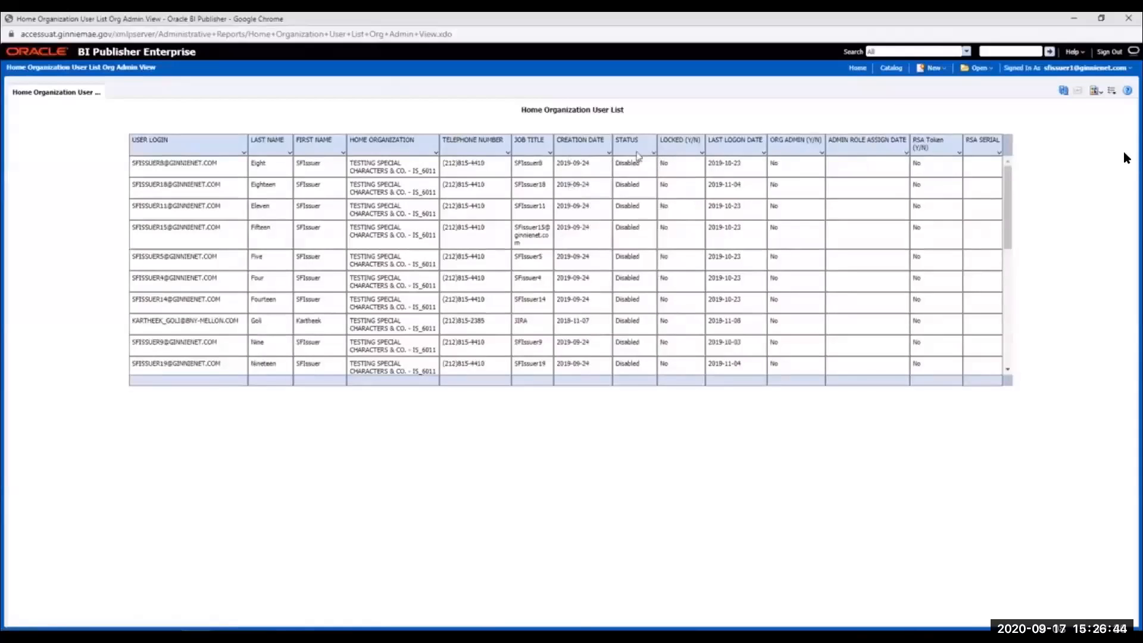
- Reset the Status filter to all statuses, then narrow it to Active users only
{"action": "left_click", "coordinate": [651, 153]}
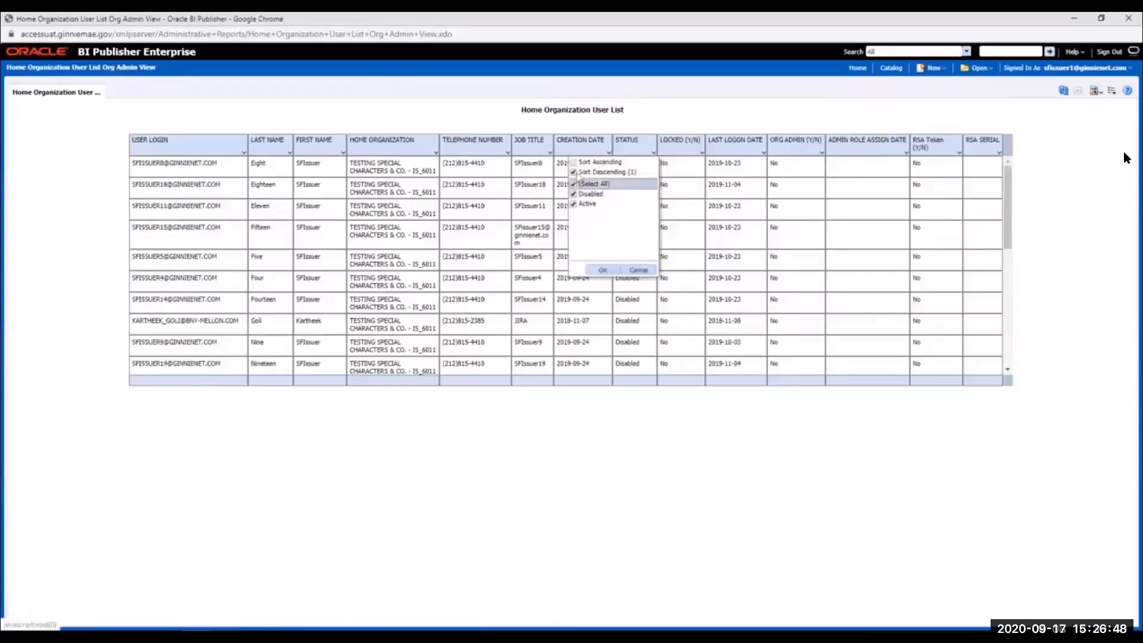
{"action": "left_click", "coordinate": [587, 172]}
{"action": "left_click", "coordinate": [651, 153]}
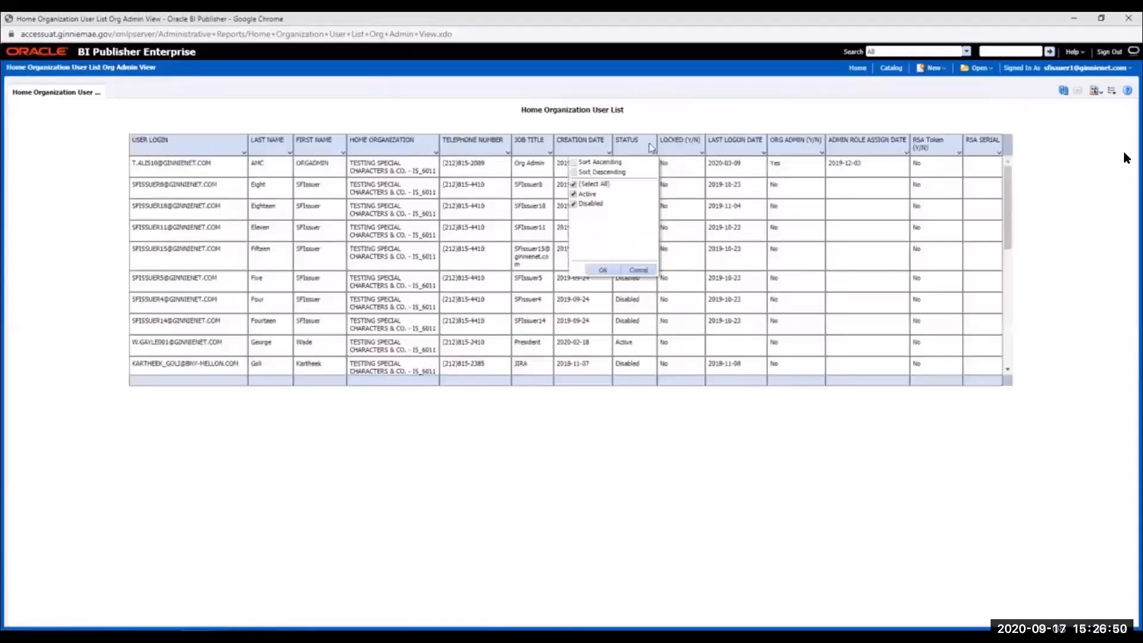
{"action": "left_click", "coordinate": [575, 185]}
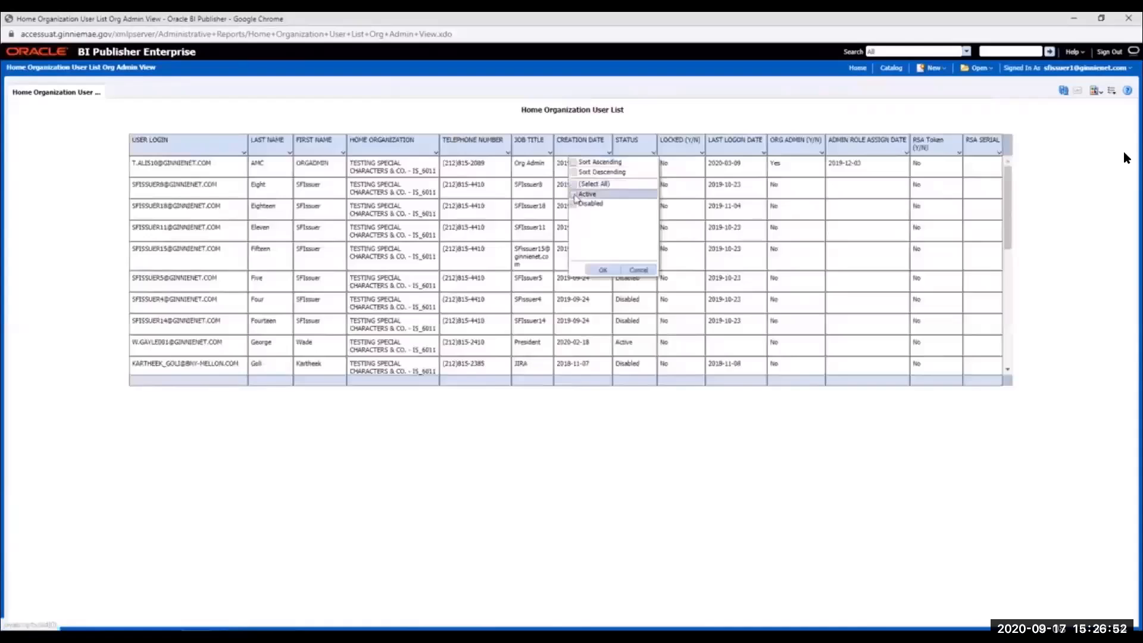
{"action": "left_click", "coordinate": [575, 196]}
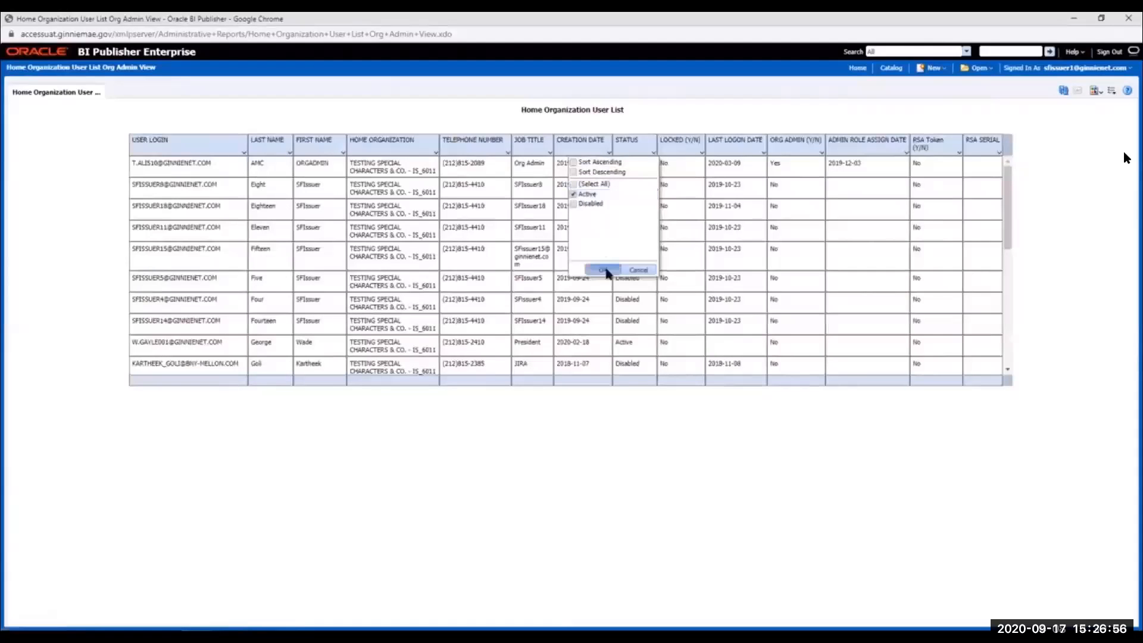
{"action": "left_click", "coordinate": [606, 270]}
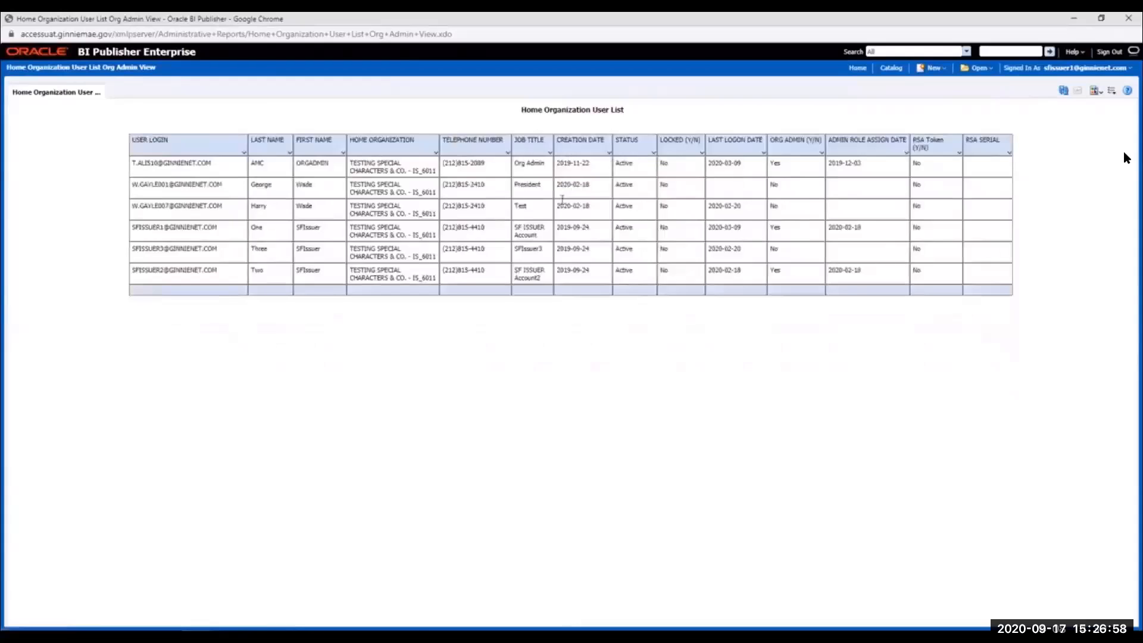
- Highlight the Active status entries, then remove Active from the Status filter
{"action": "left_click_drag", "start_coordinate": [626, 166], "coordinate": [634, 275]}
{"action": "left_click", "coordinate": [650, 339]}
{"action": "left_click", "coordinate": [652, 151]}
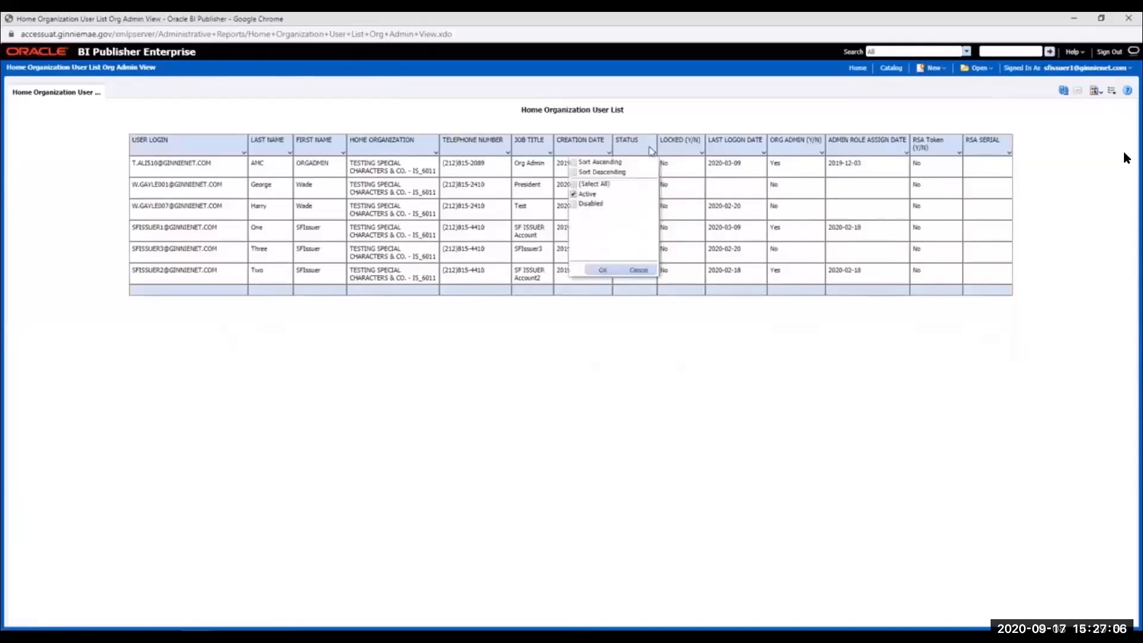
{"action": "left_click", "coordinate": [575, 195]}
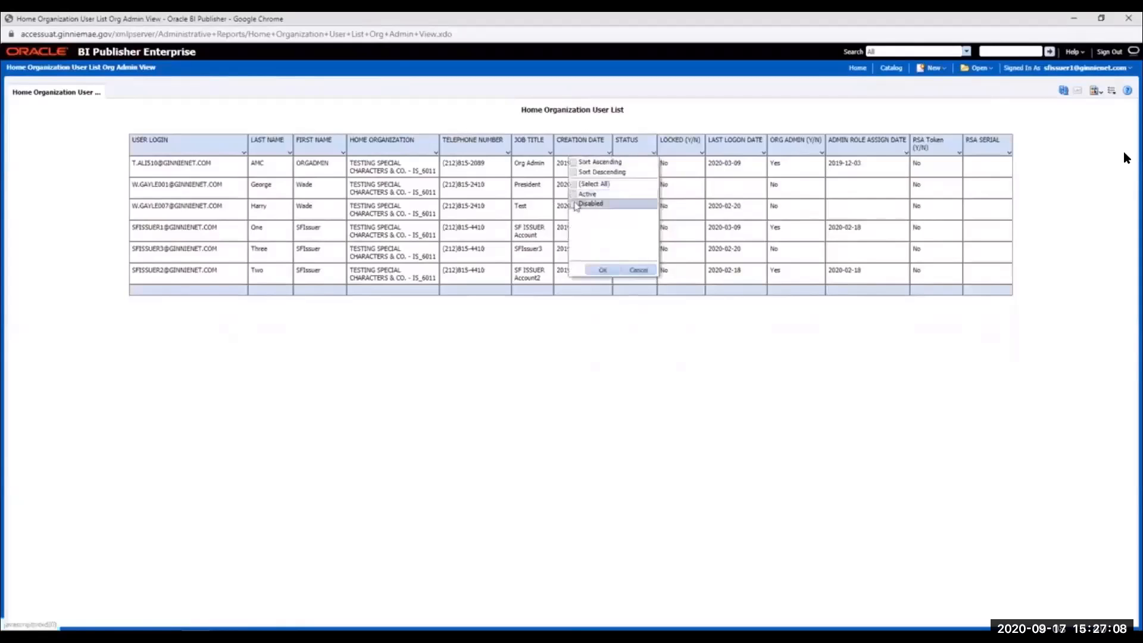
- Stop the full-screen demo video and present the Getting Help Resources slide in Slide Show
{"action": "left_click", "coordinate": [431, 301]}
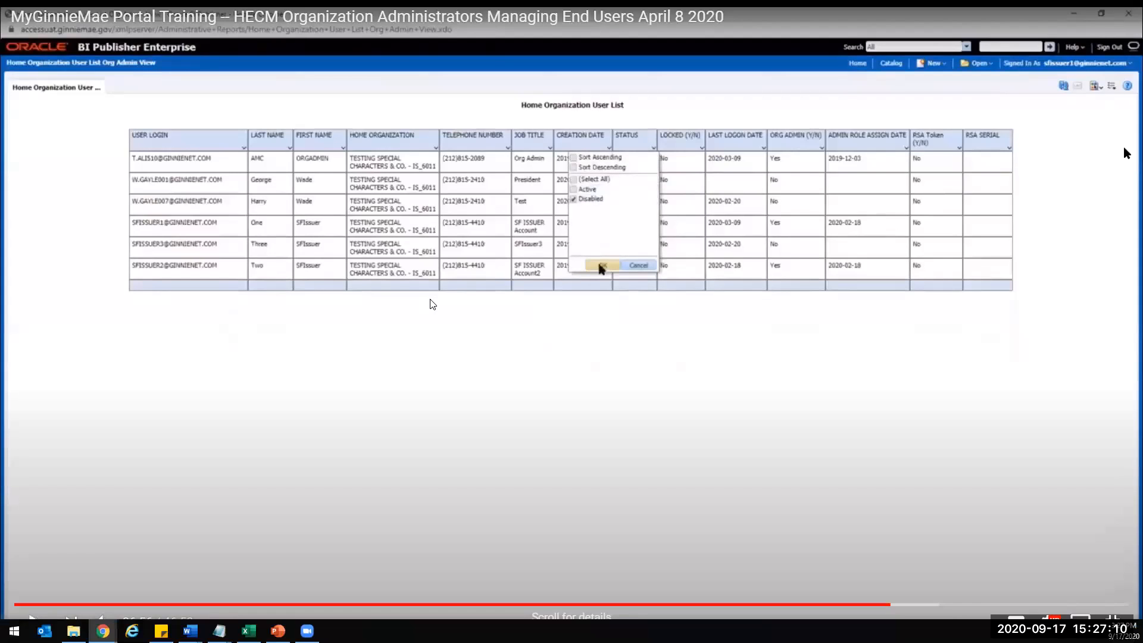
{"action": "key", "text": "Escape"}
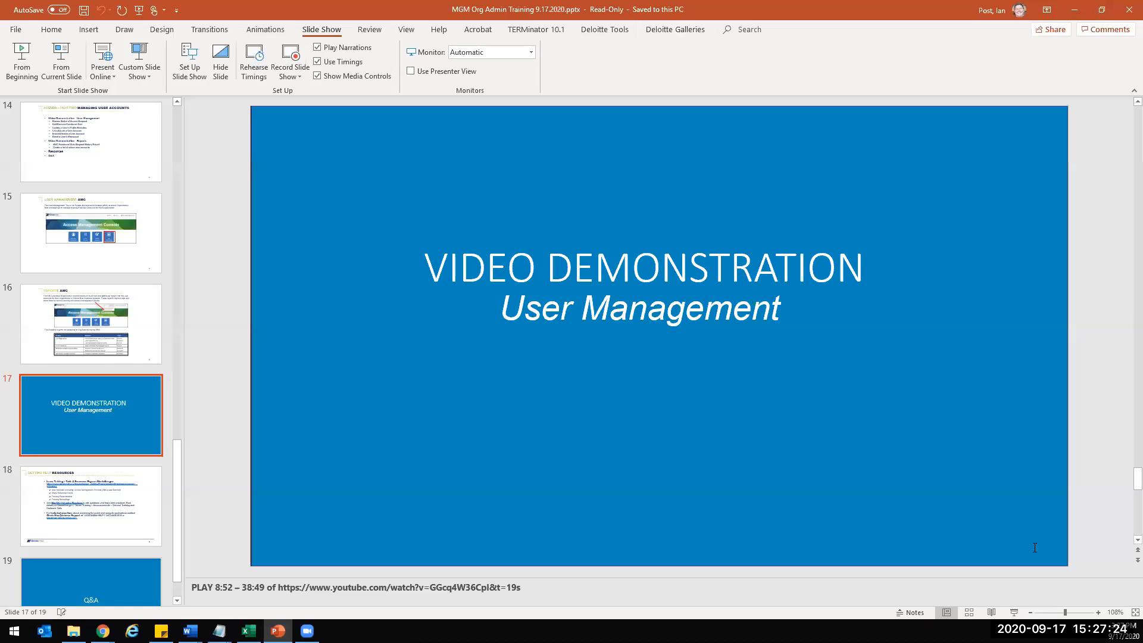
{"action": "left_click", "coordinate": [1018, 613]}
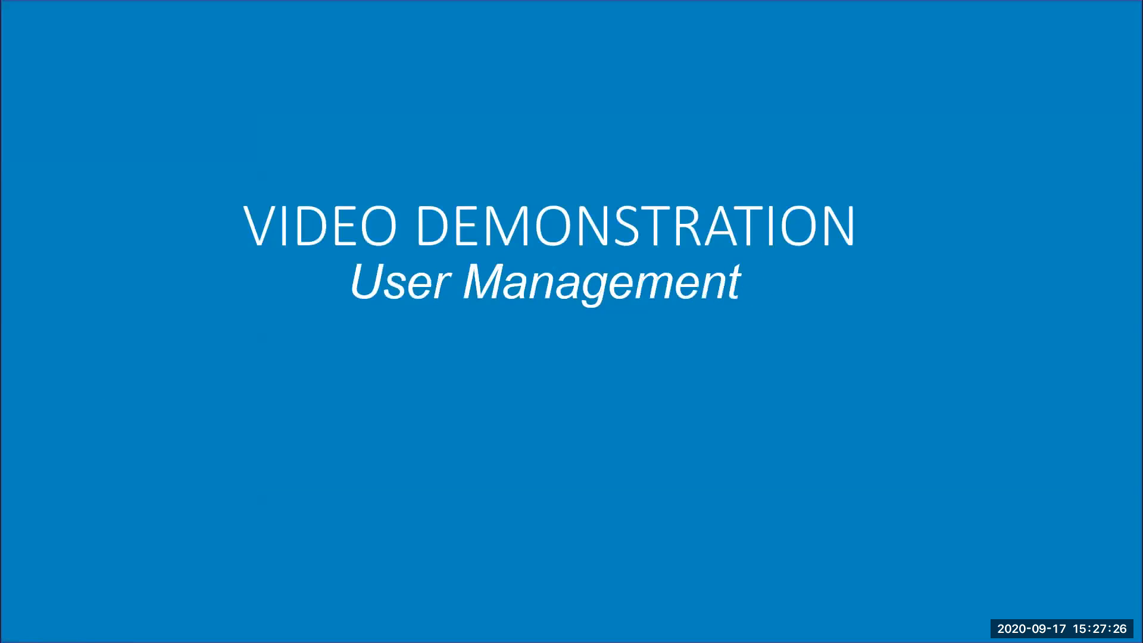
{"action": "key", "text": "Right"}
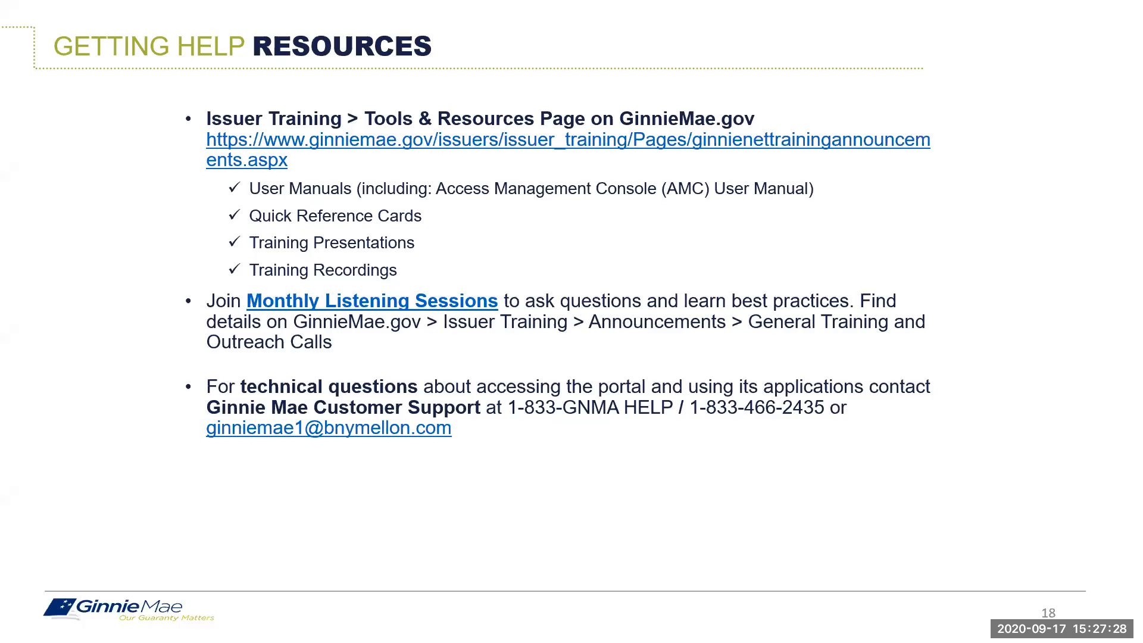